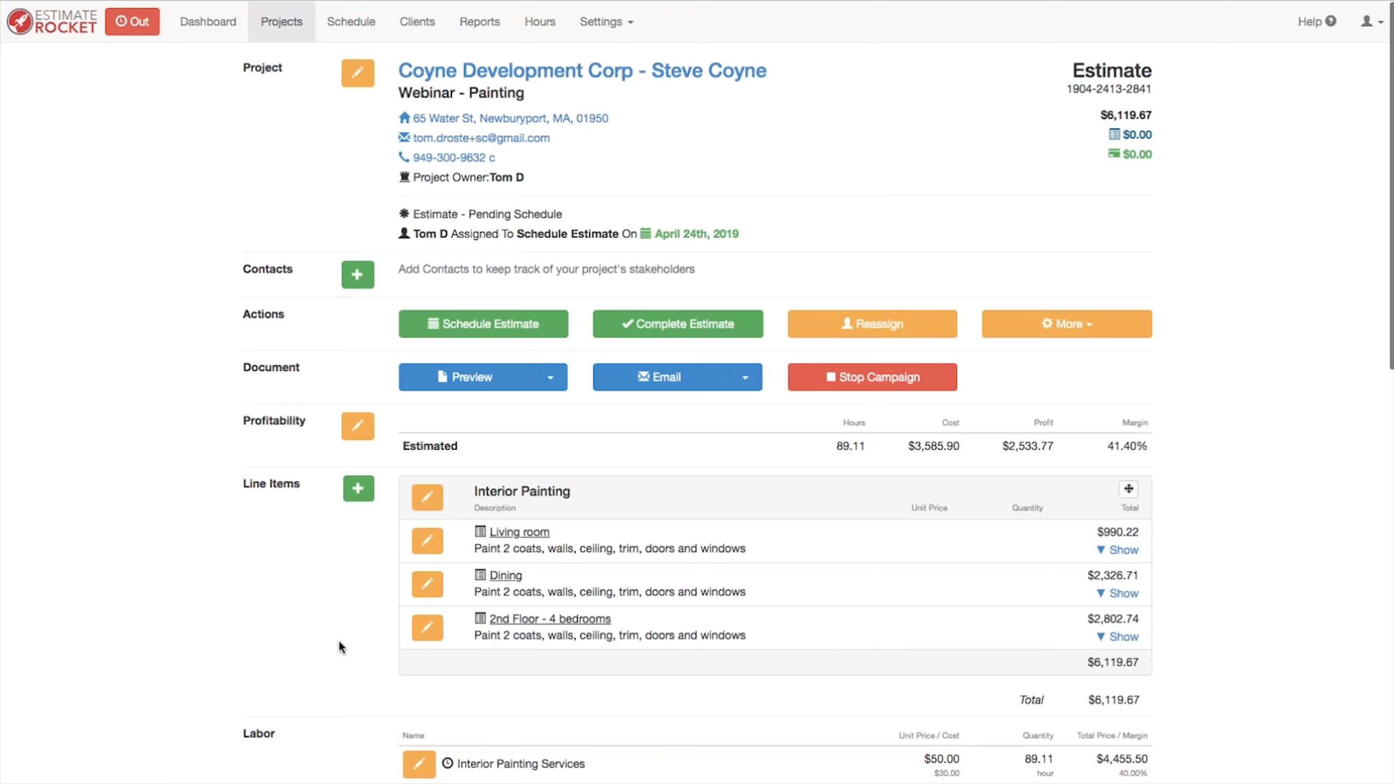
# Step: Add a new Paint - Interior Area - 2 Coats line item named Master bedroom
pyautogui.scroll(-2, 339, 640)
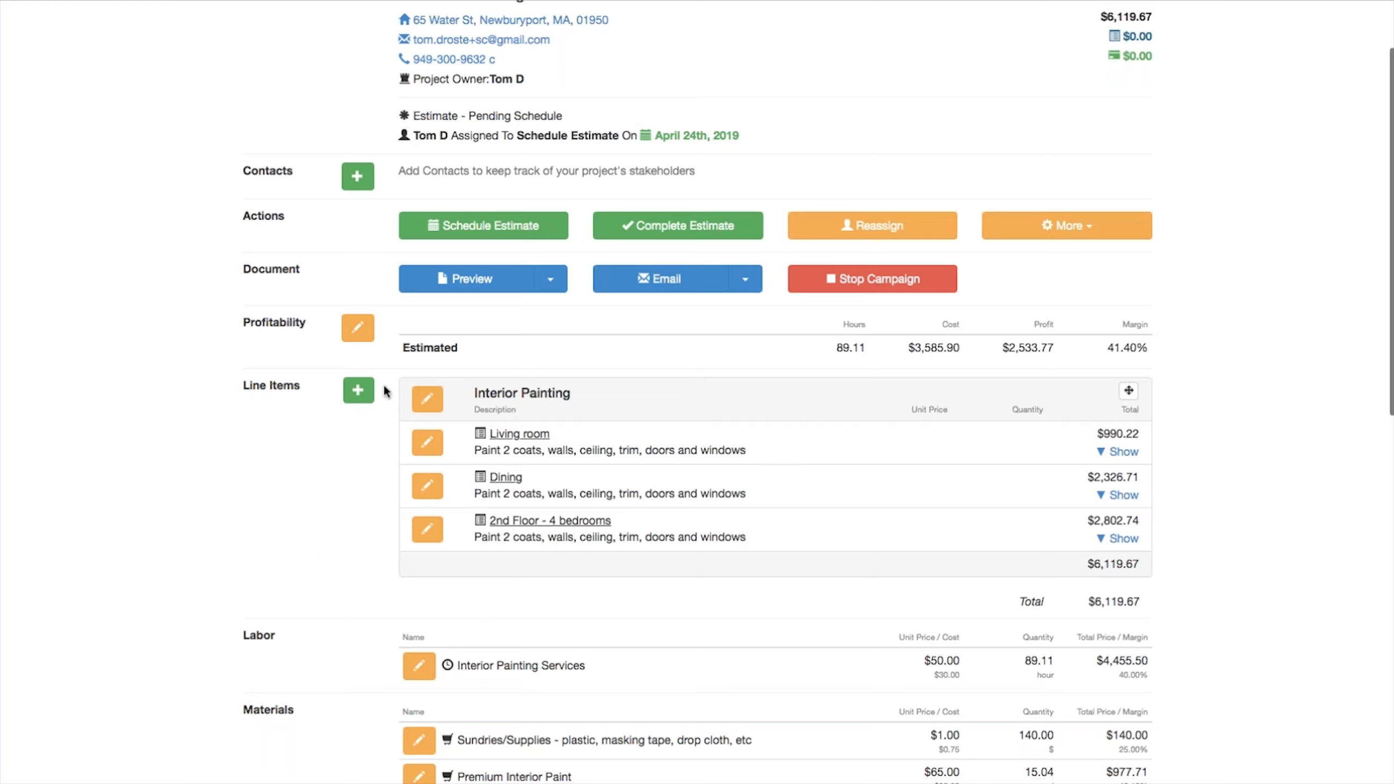
pyautogui.click(359, 392)
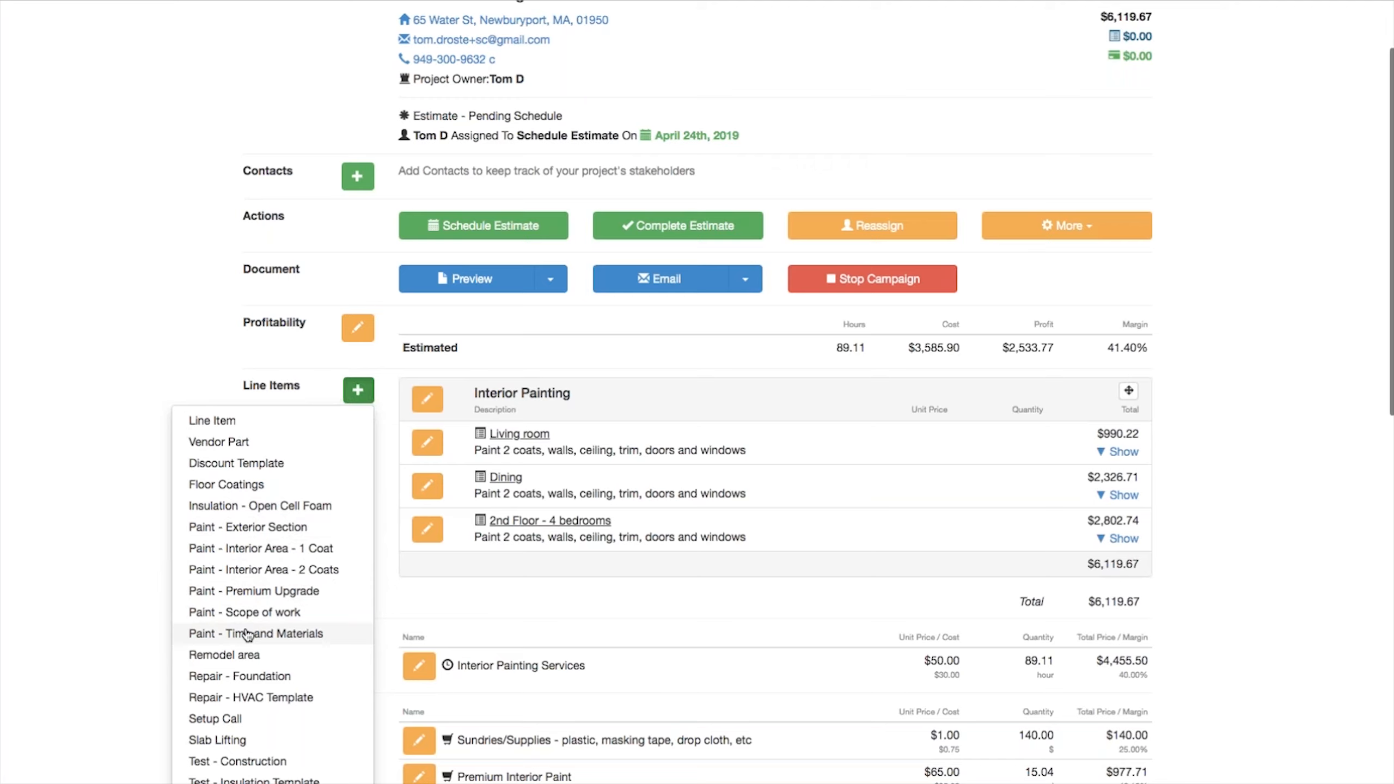
pyautogui.click(250, 572)
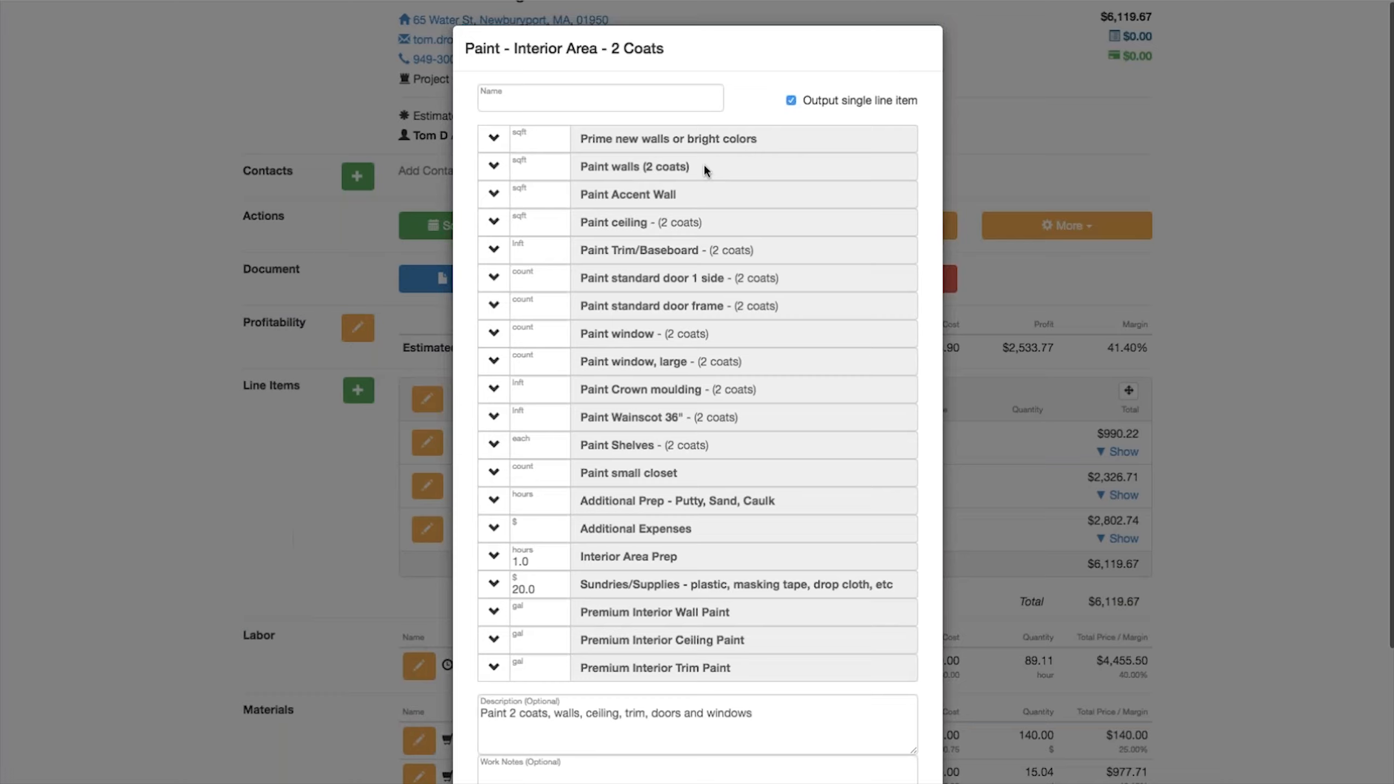
pyautogui.click(564, 101)
pyautogui.write('Mater')
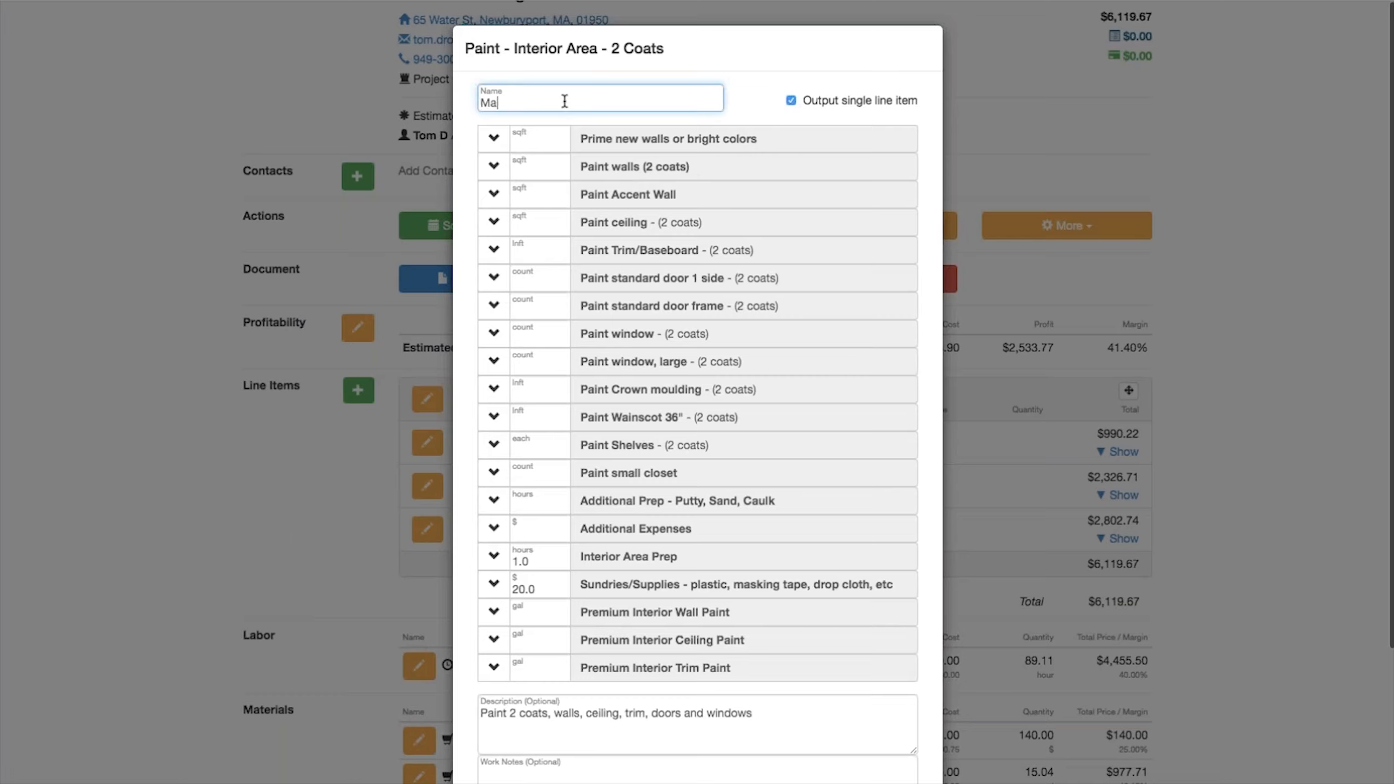
pyautogui.press('BackSpace')
pyautogui.press('BackSpace')
pyautogui.press('BackSpace')
pyautogui.press('BackSpace')
pyautogui.press('BackSpace')
pyautogui.write('aster bedroom')
# Step: Enter room dimensions for Paint walls with height 10 and widths 14 and 18, copy them, and apply the wall area
pyautogui.click(493, 166)
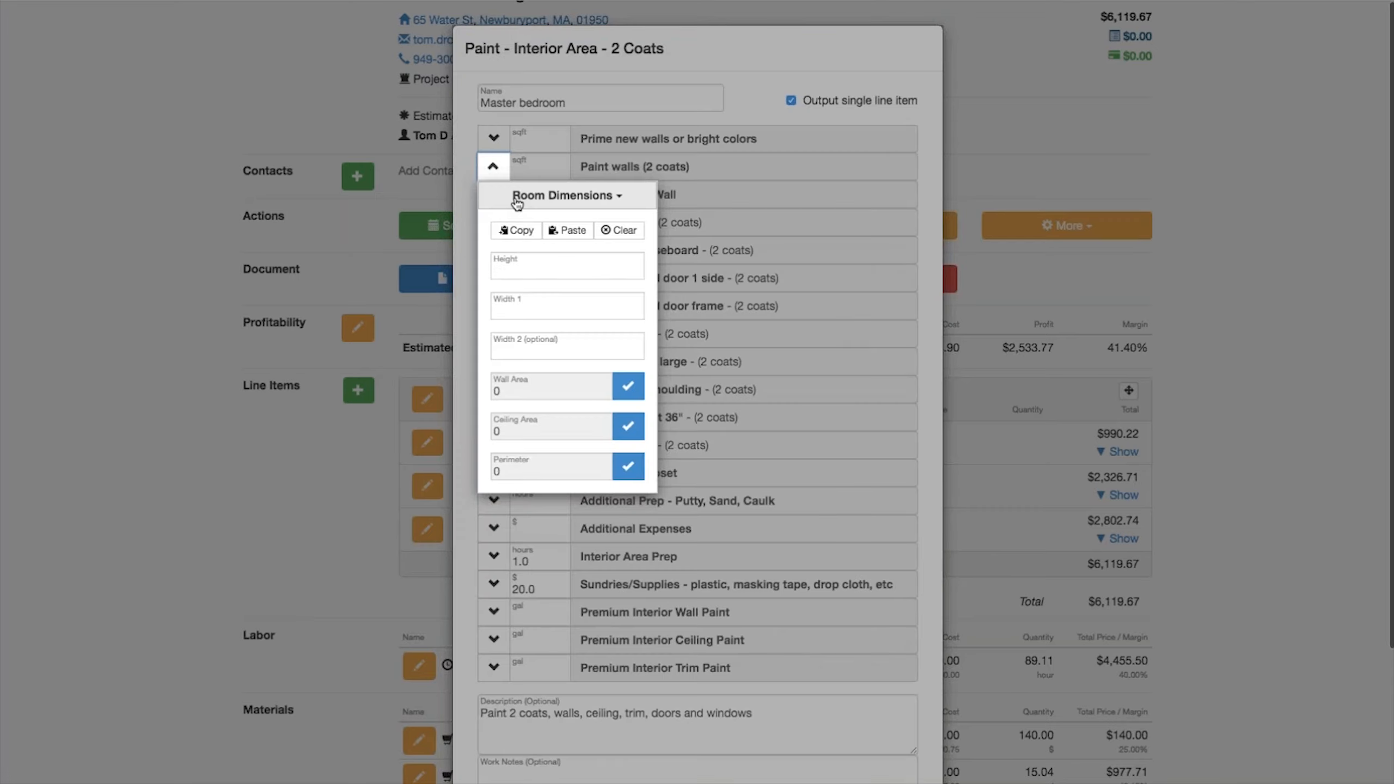
pyautogui.click(514, 264)
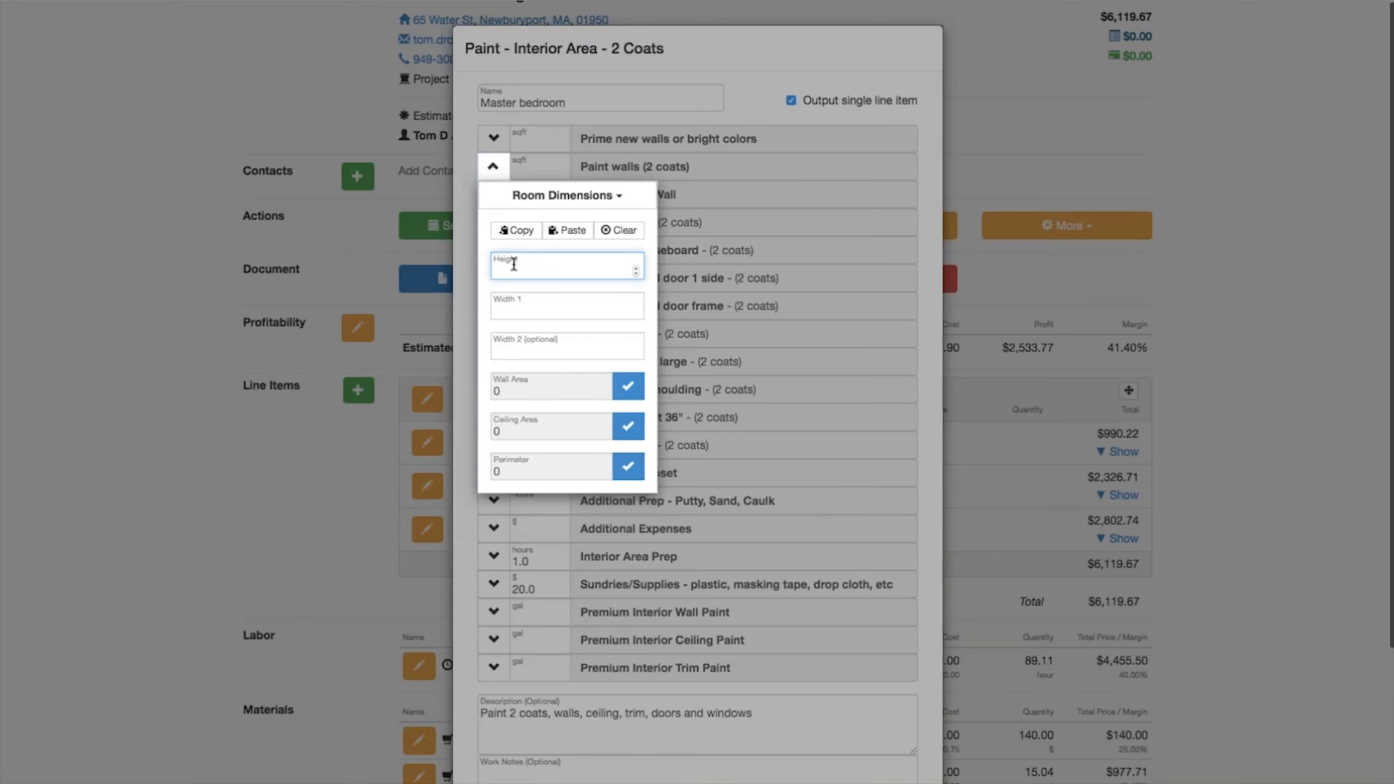
pyautogui.write('10')
pyautogui.click(514, 310)
pyautogui.write('14')
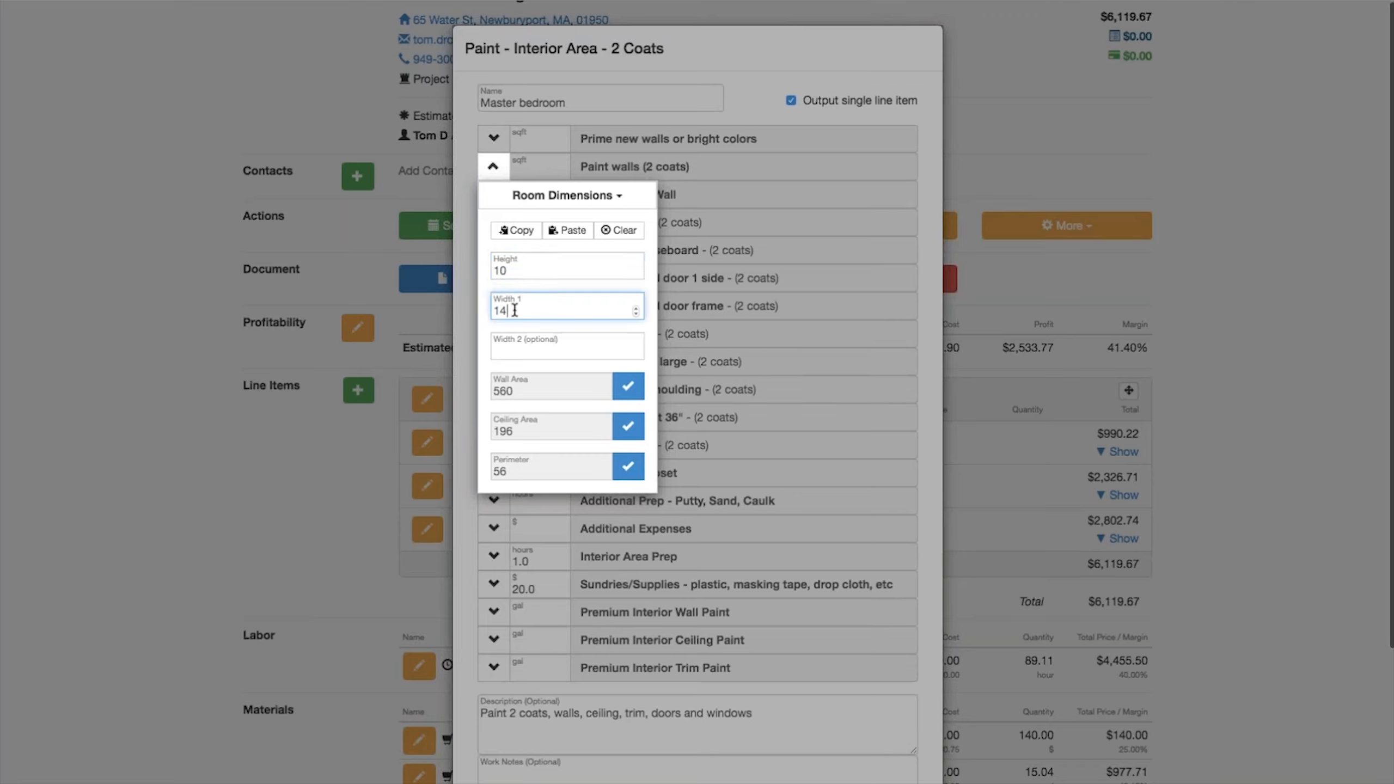
pyautogui.press('Tab')
pyautogui.write('18')
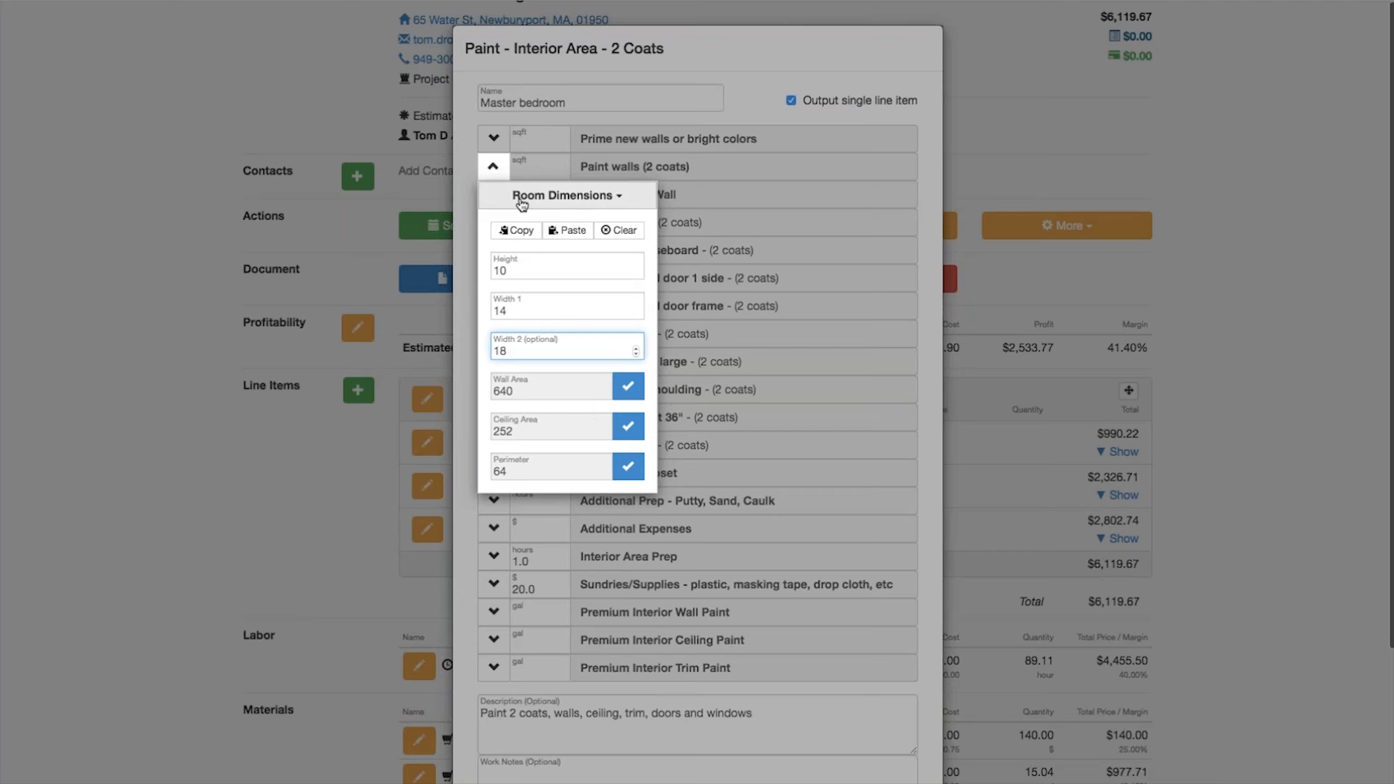
pyautogui.click(505, 231)
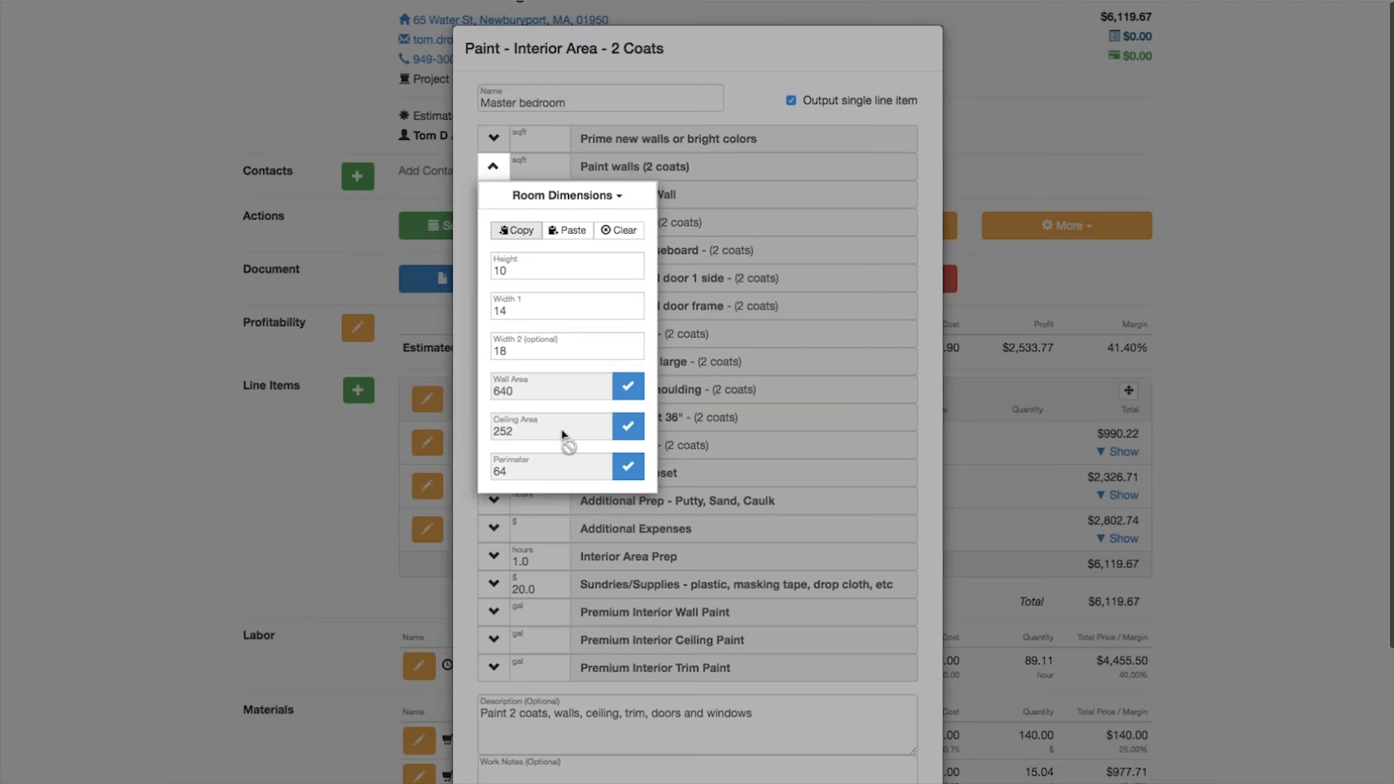
pyautogui.click(628, 390)
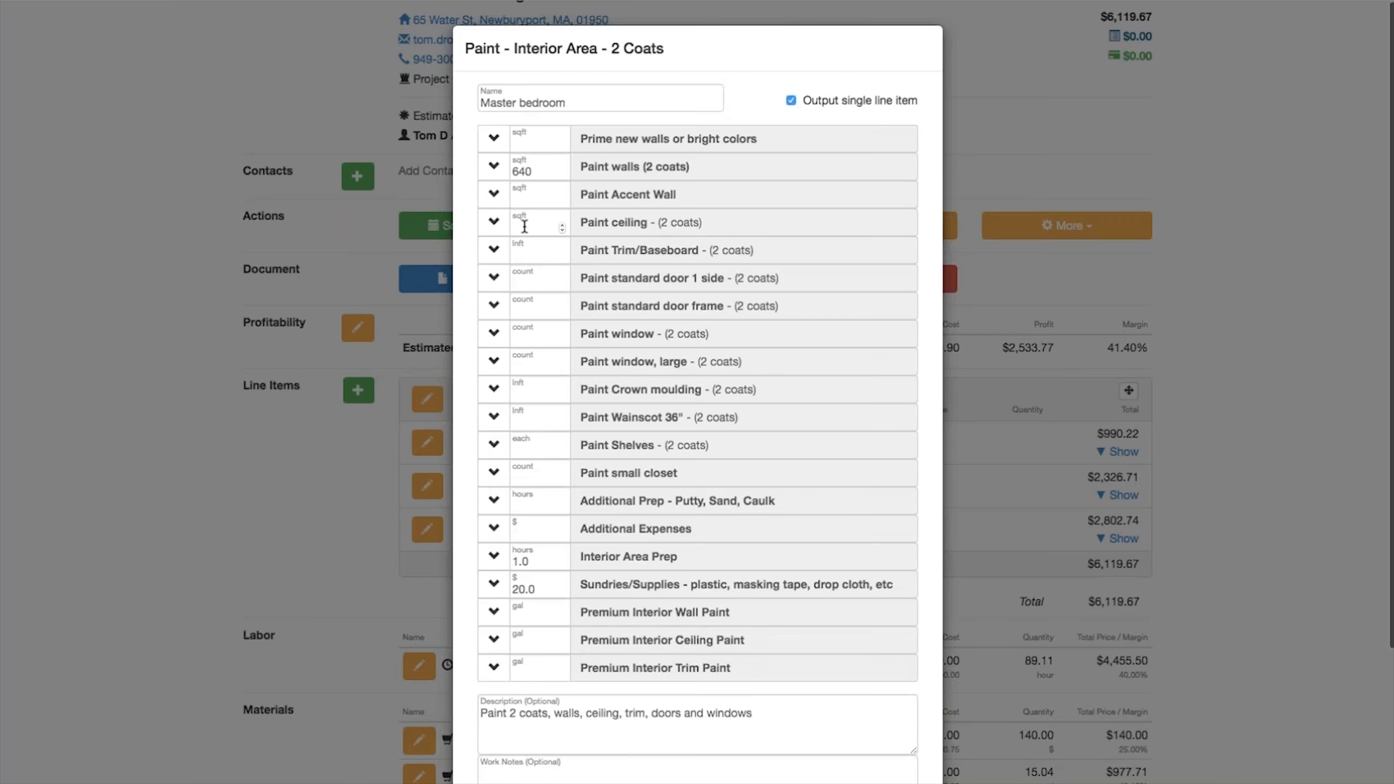
# Step: Paste the copied room dimensions into Paint ceiling and apply the ceiling area
pyautogui.click(525, 226)
pyautogui.click(493, 224)
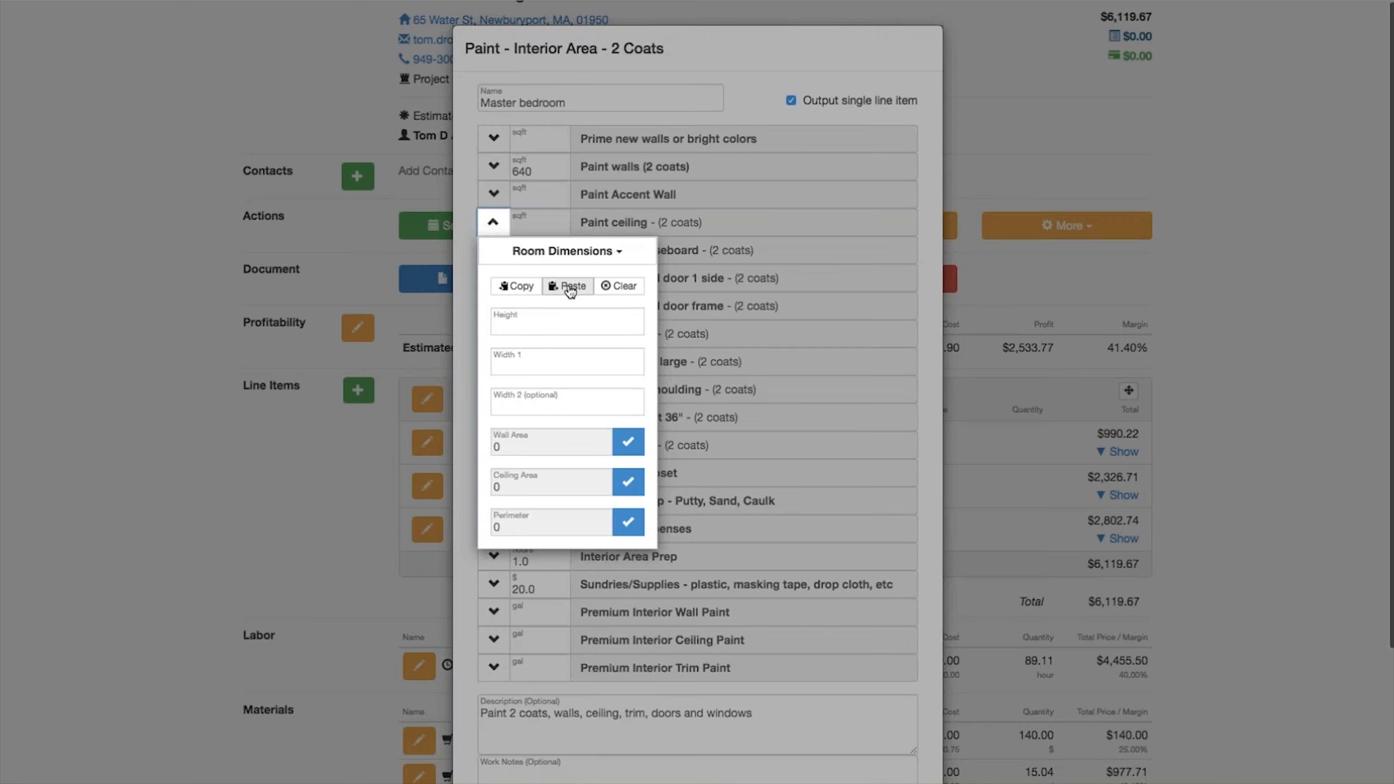
pyautogui.click(570, 289)
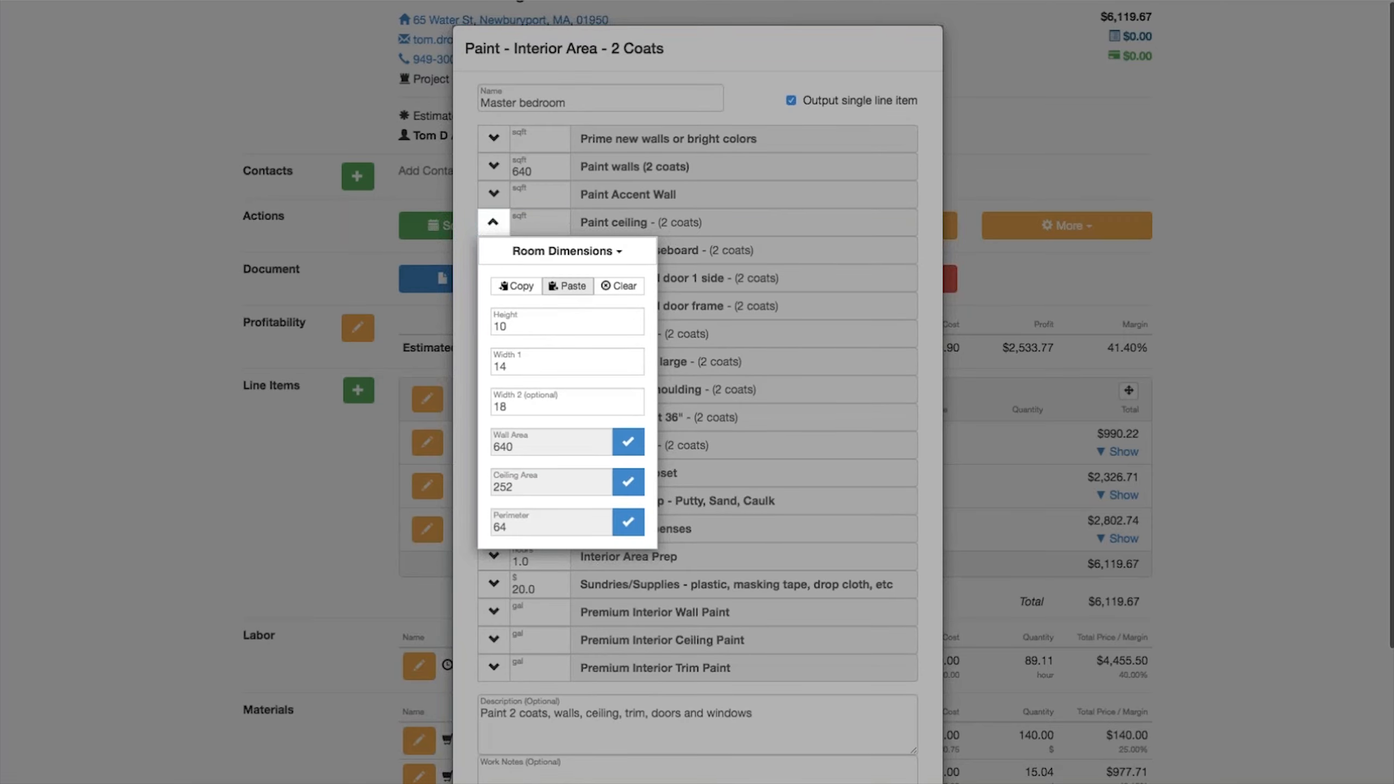
pyautogui.click(629, 483)
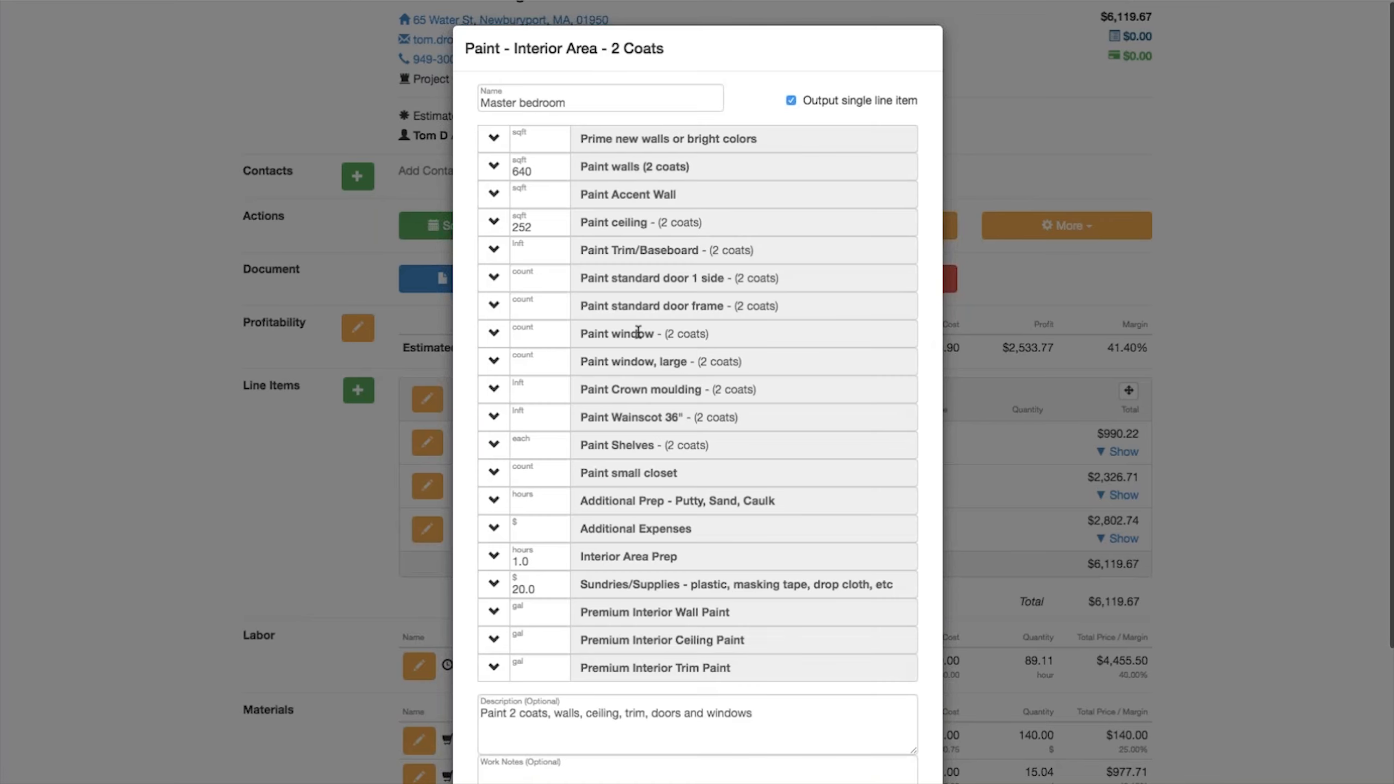
# Step: Paste the room dimensions into Paint Trim/Baseboard and apply the perimeter
pyautogui.click(493, 251)
pyautogui.click(568, 314)
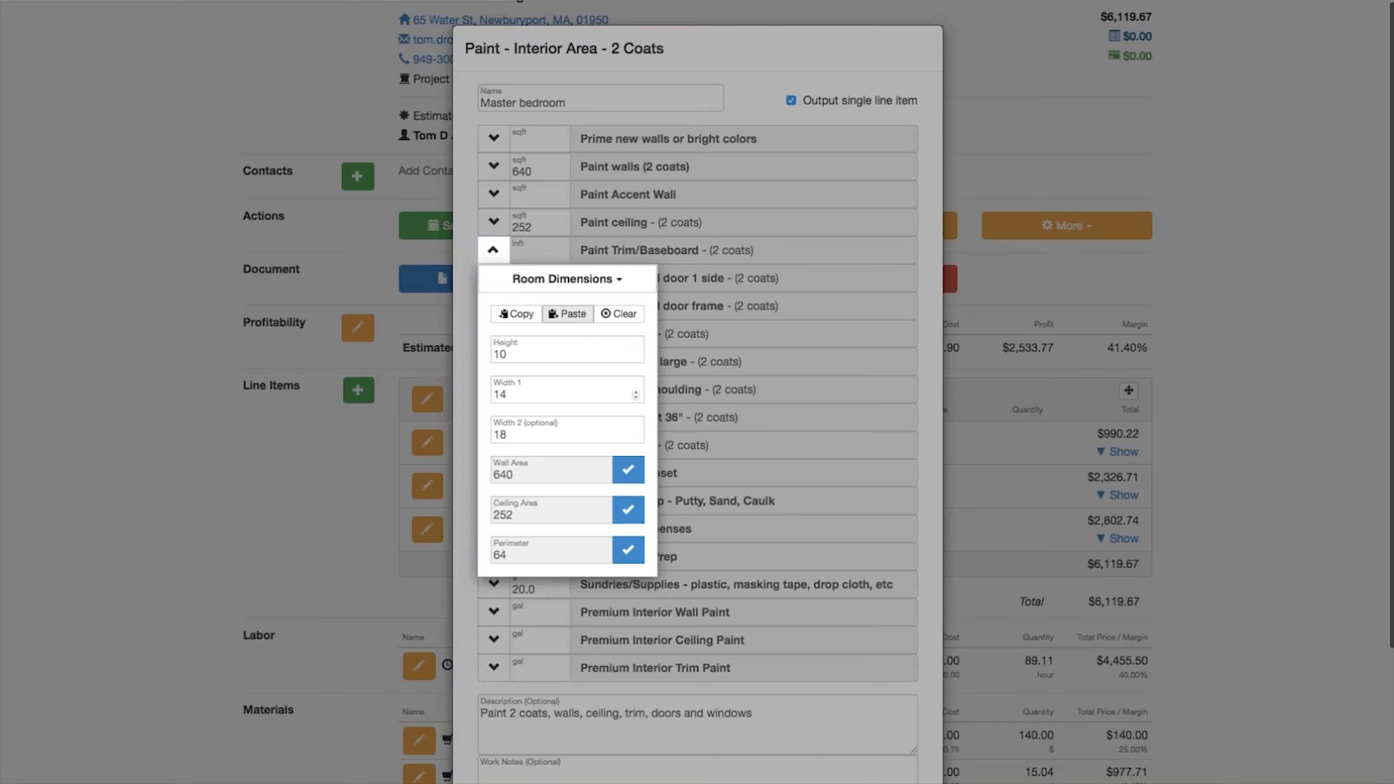
pyautogui.click(627, 550)
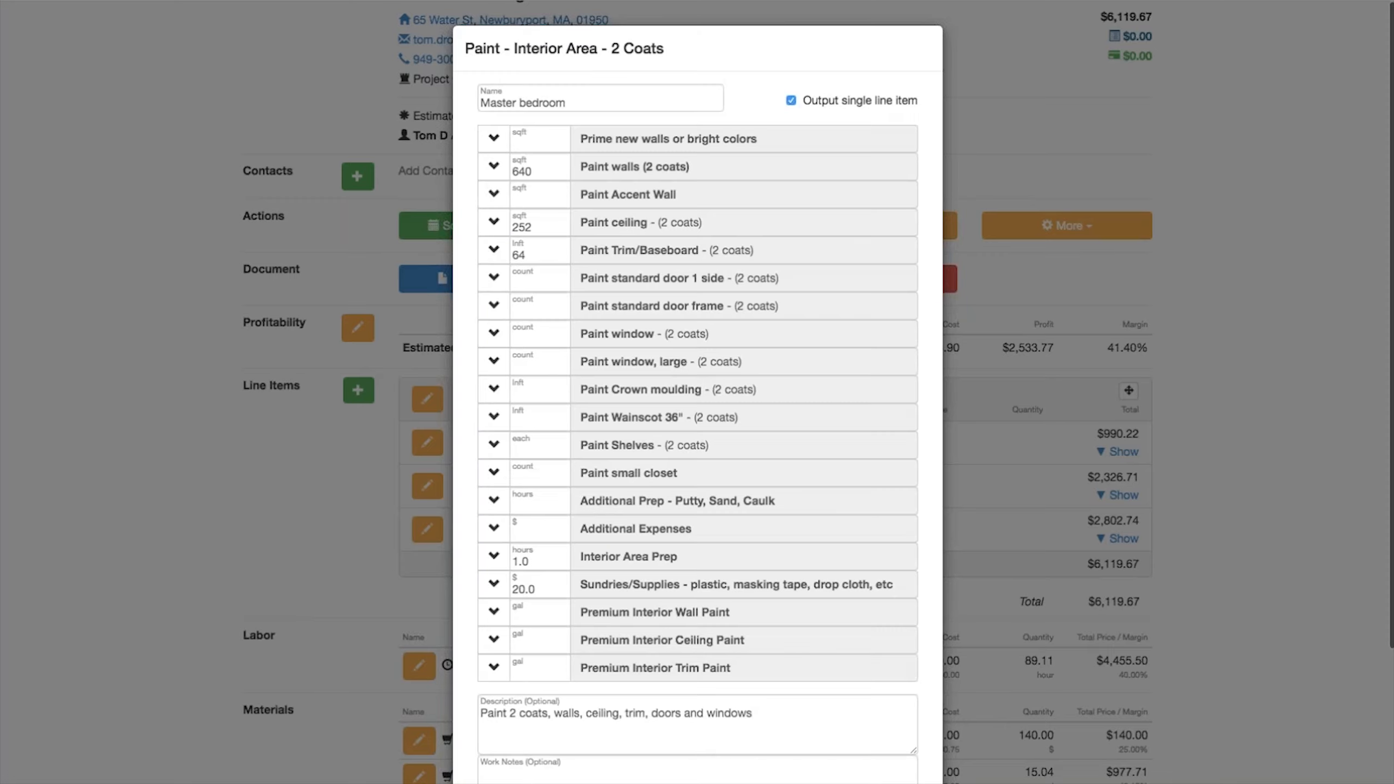
# Step: Enter 2 standard doors, 2 door frames, 4 large windows and 64 lnft of crown moulding, then save the line item
pyautogui.click(519, 283)
pyautogui.write('2')
pyautogui.click(528, 311)
pyautogui.write('2')
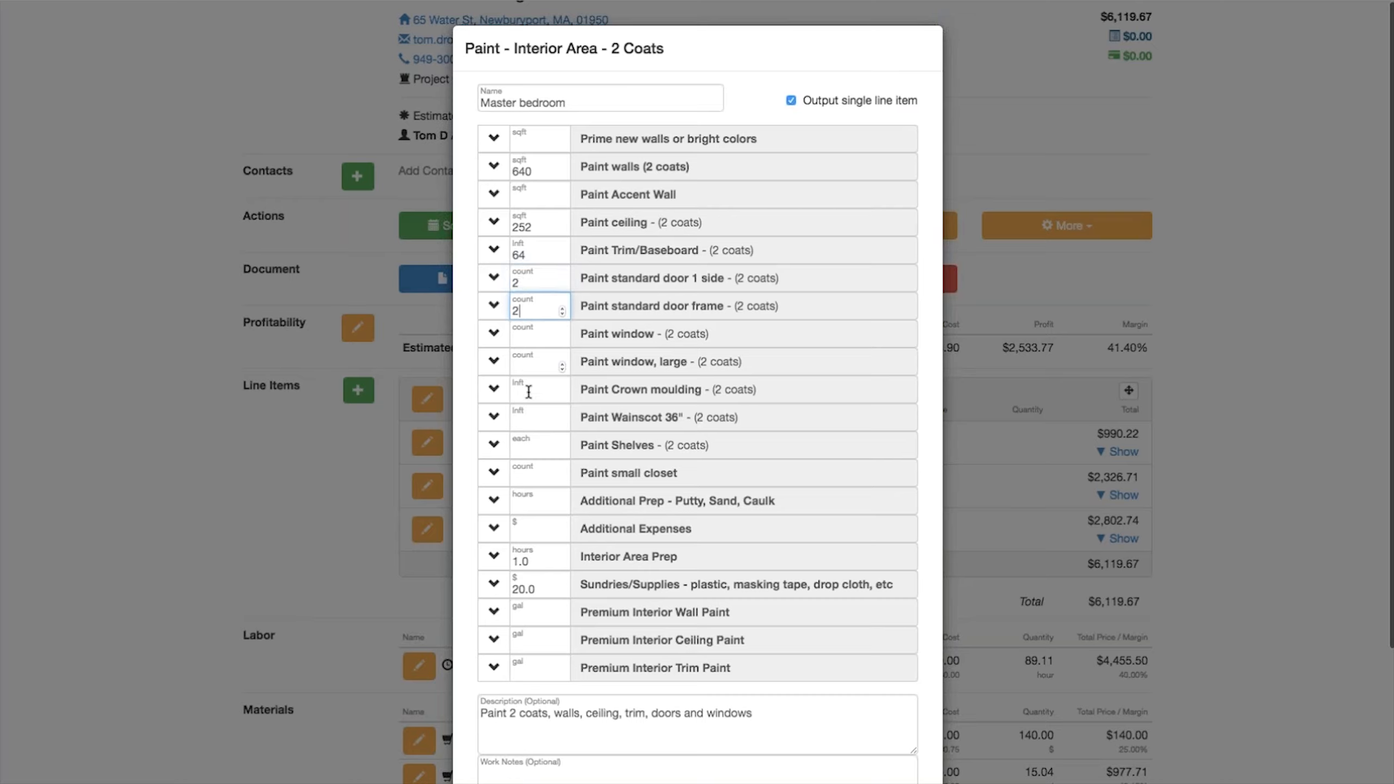
pyautogui.click(517, 367)
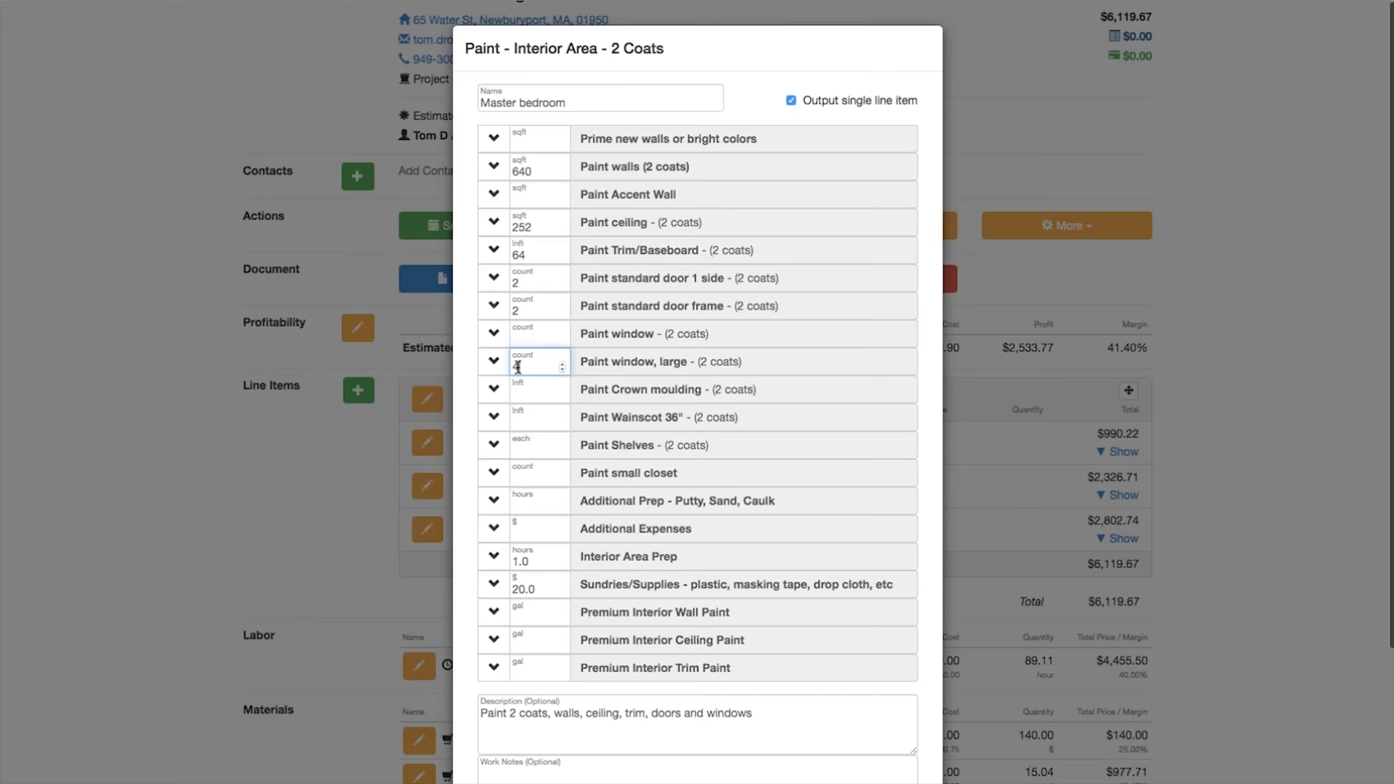
pyautogui.write('4')
pyautogui.click(524, 395)
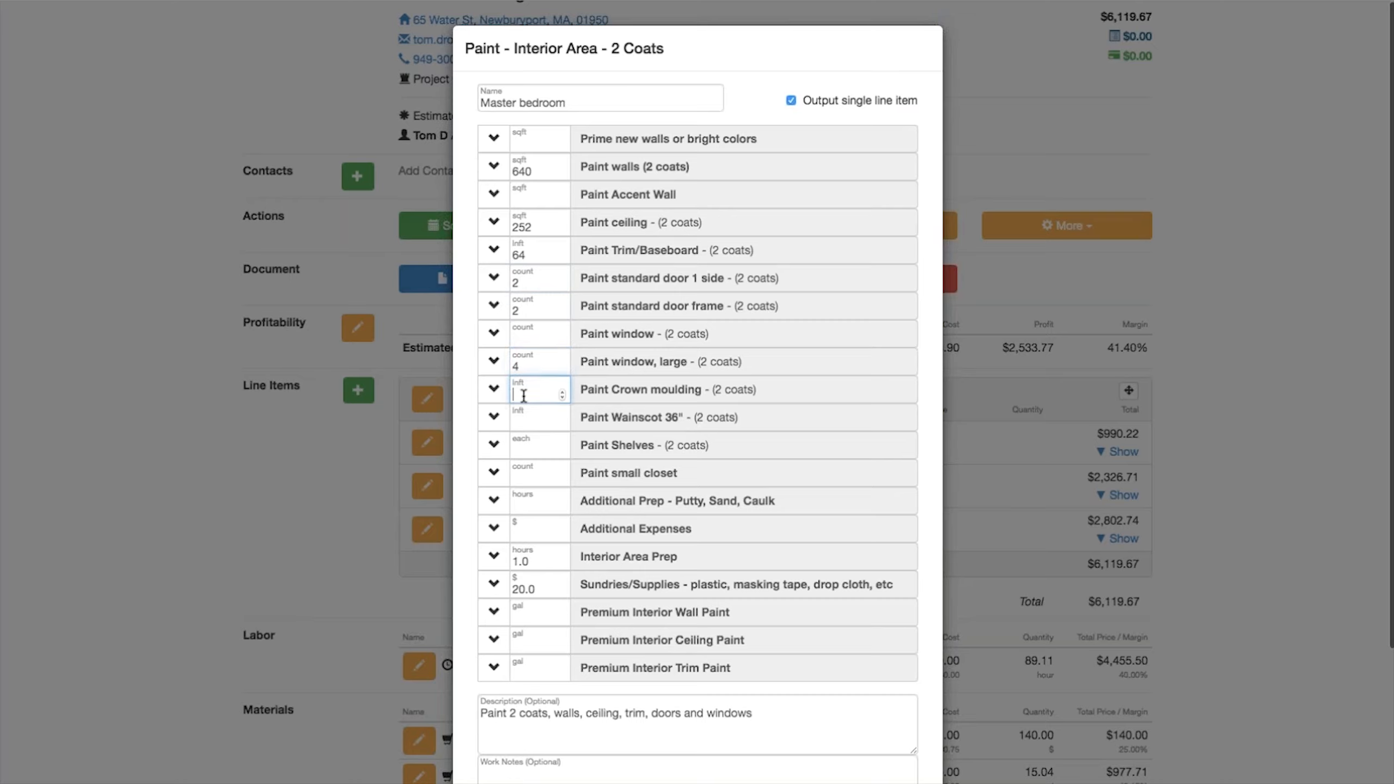
pyautogui.write('64')
pyautogui.scroll(-3, 629, 475)
pyautogui.click(838, 741)
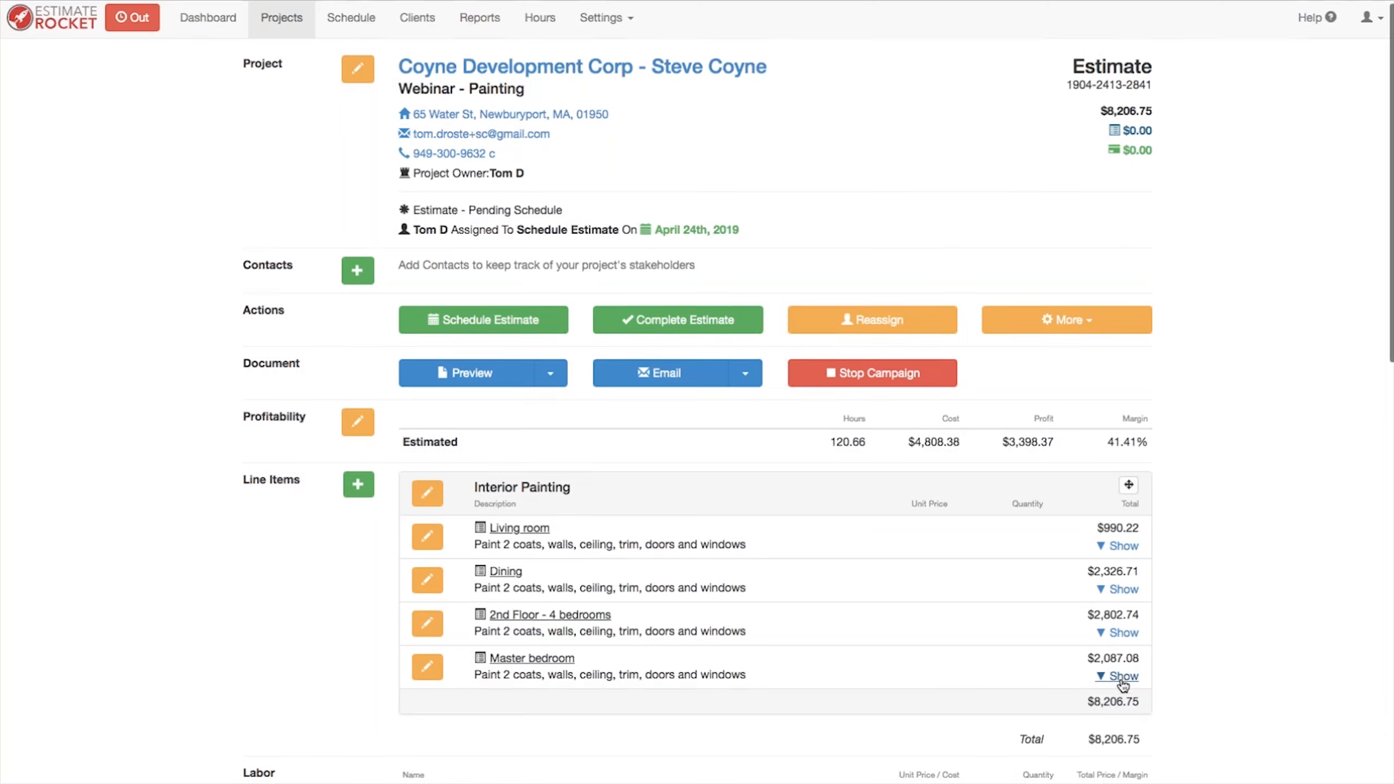
# Step: Expand the Master bedroom line item to review its breakdown, then collapse it
pyautogui.scroll(-2, 1122, 683)
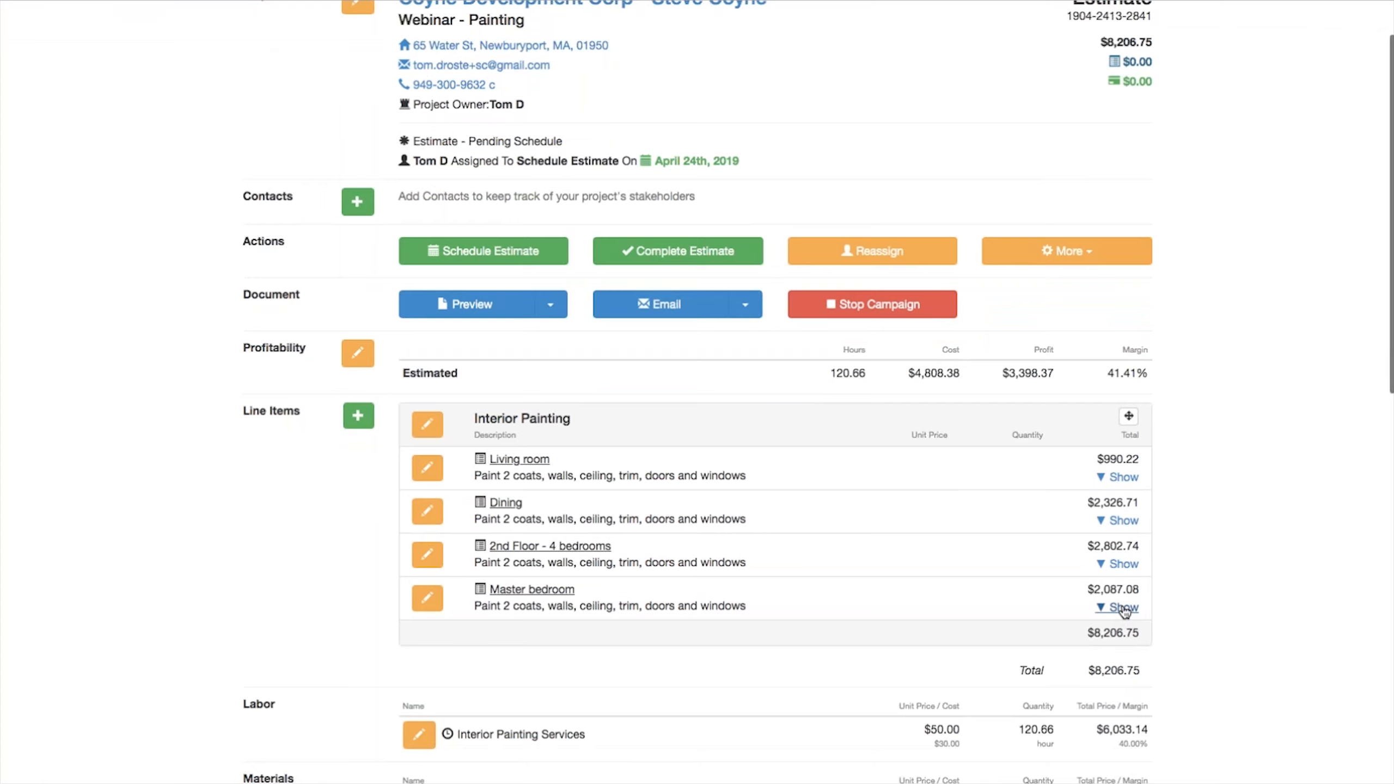
pyautogui.click(1122, 607)
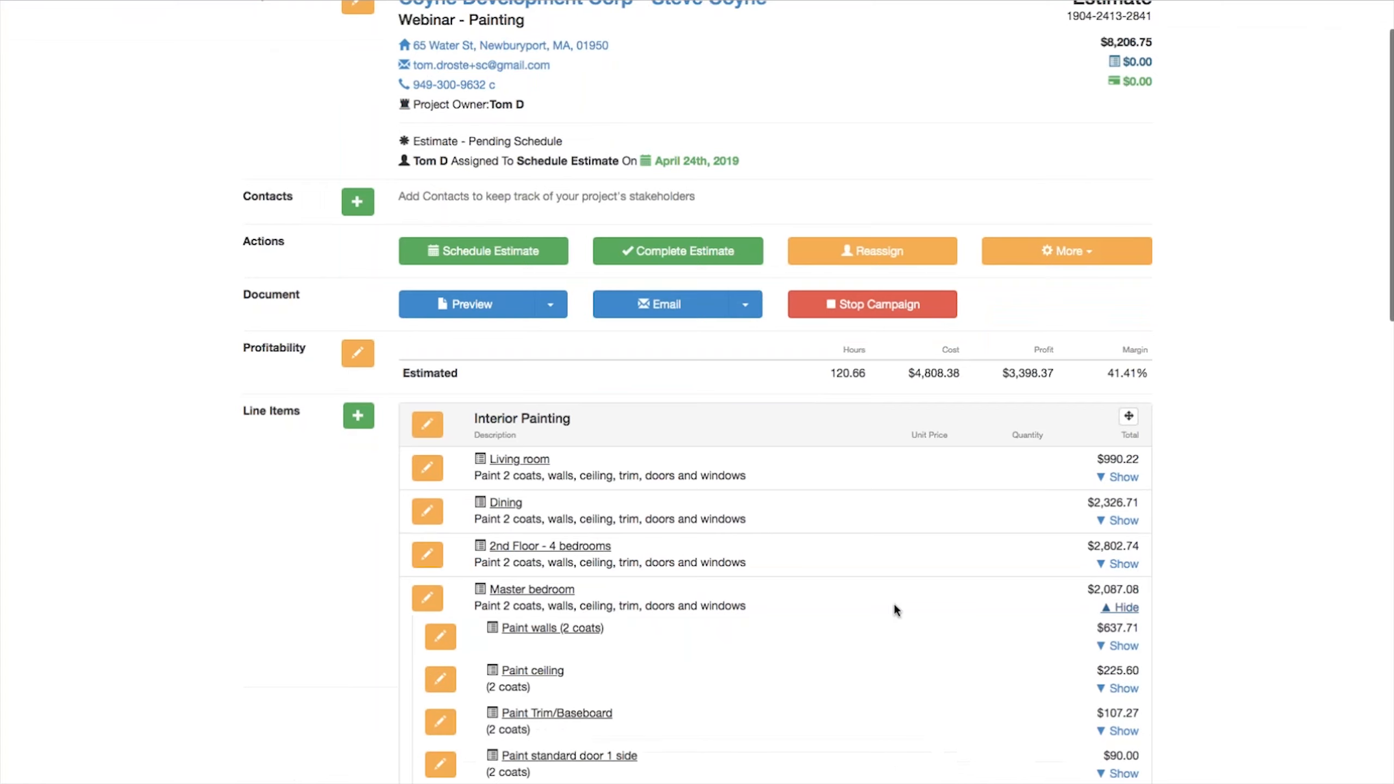
pyautogui.scroll(-4, 895, 610)
pyautogui.scroll(-5, 895, 609)
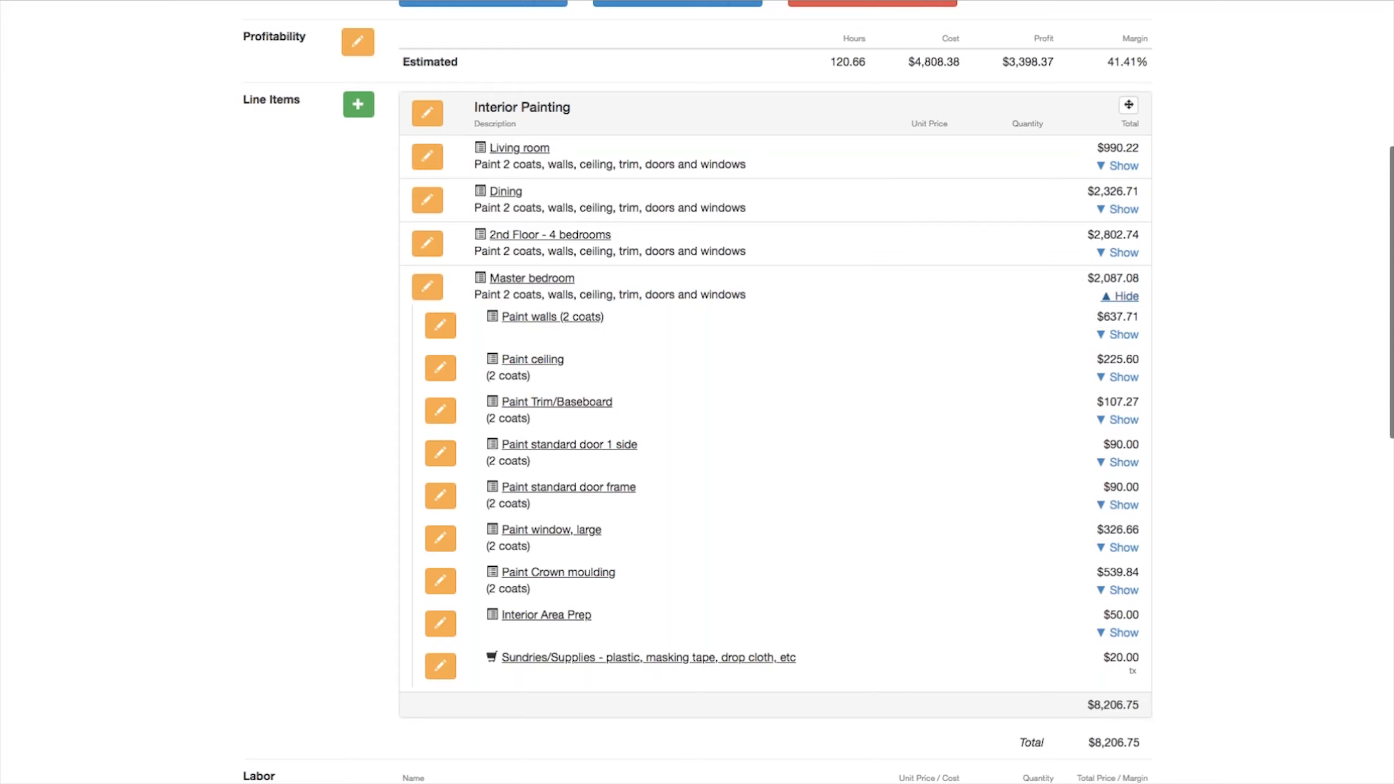
pyautogui.click(1123, 300)
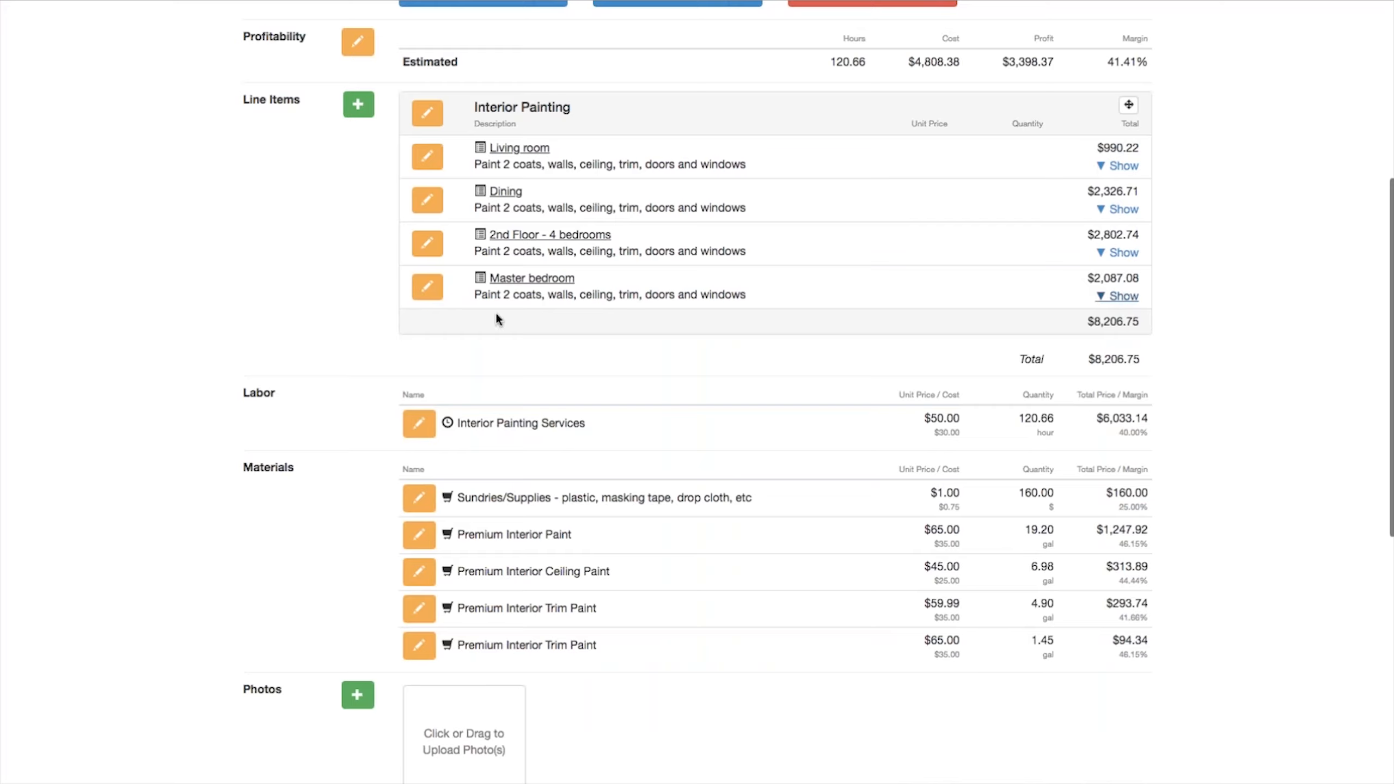
# Step: Open the Master bedroom line item for editing and turn off Output single line item
pyautogui.click(428, 286)
pyautogui.click(482, 343)
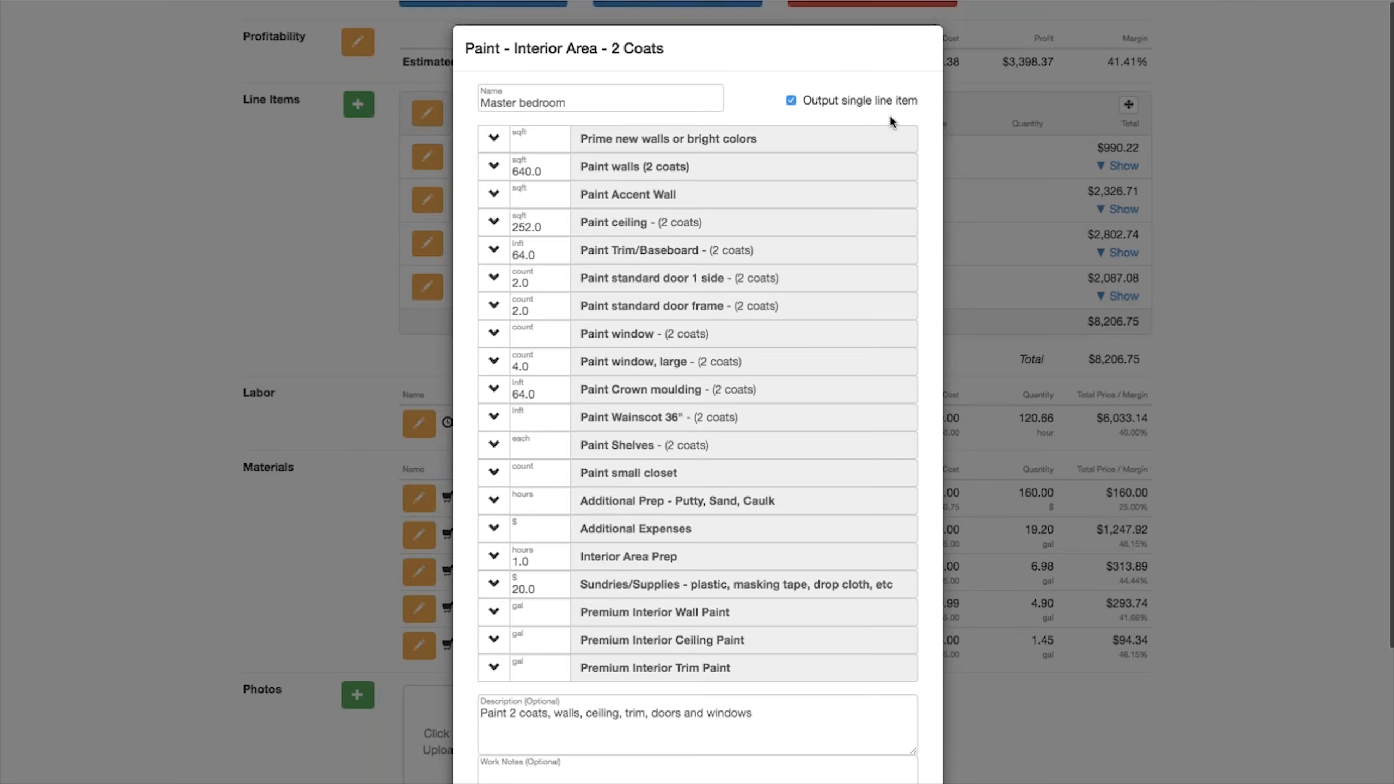
pyautogui.click(790, 100)
pyautogui.scroll(-1, 757, 439)
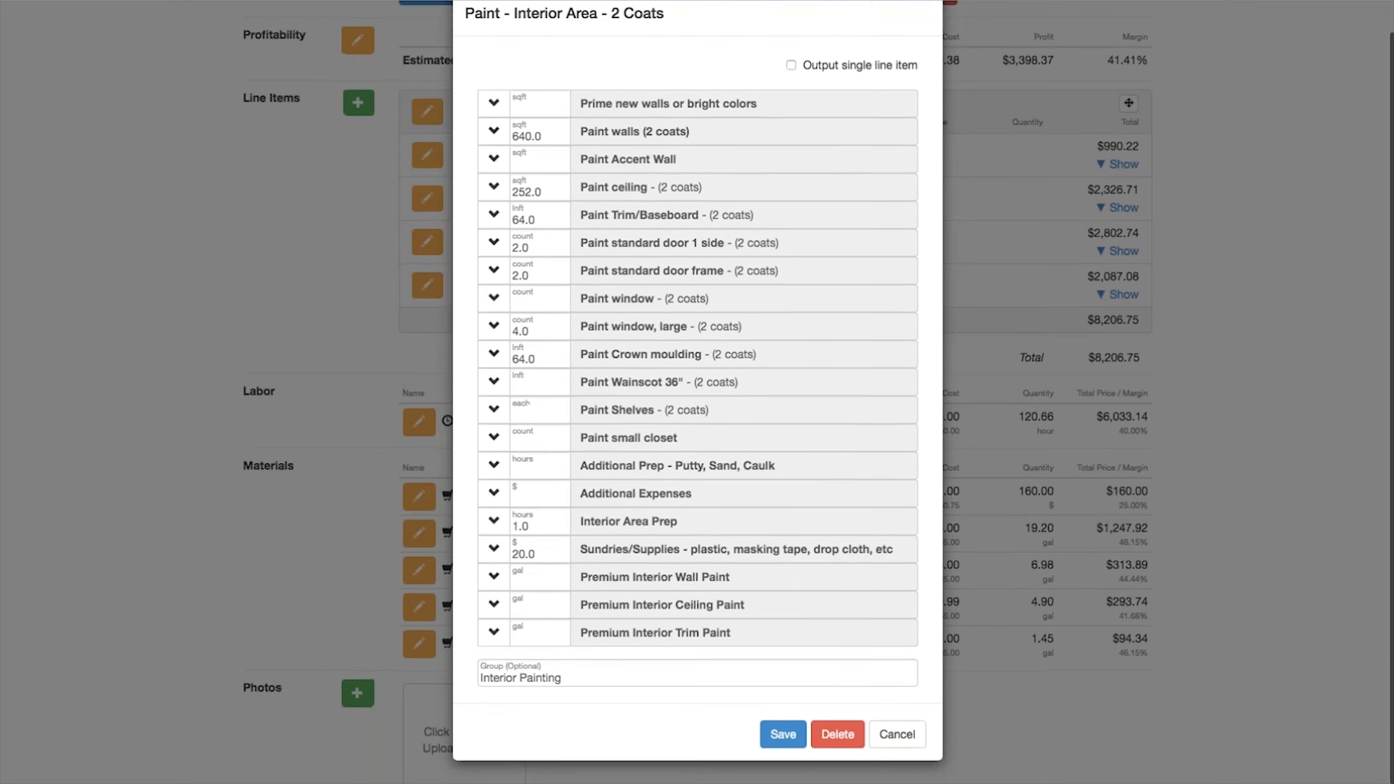
# Step: Set the item's group to Interior Painting Master Bedroom and save
pyautogui.click(583, 680)
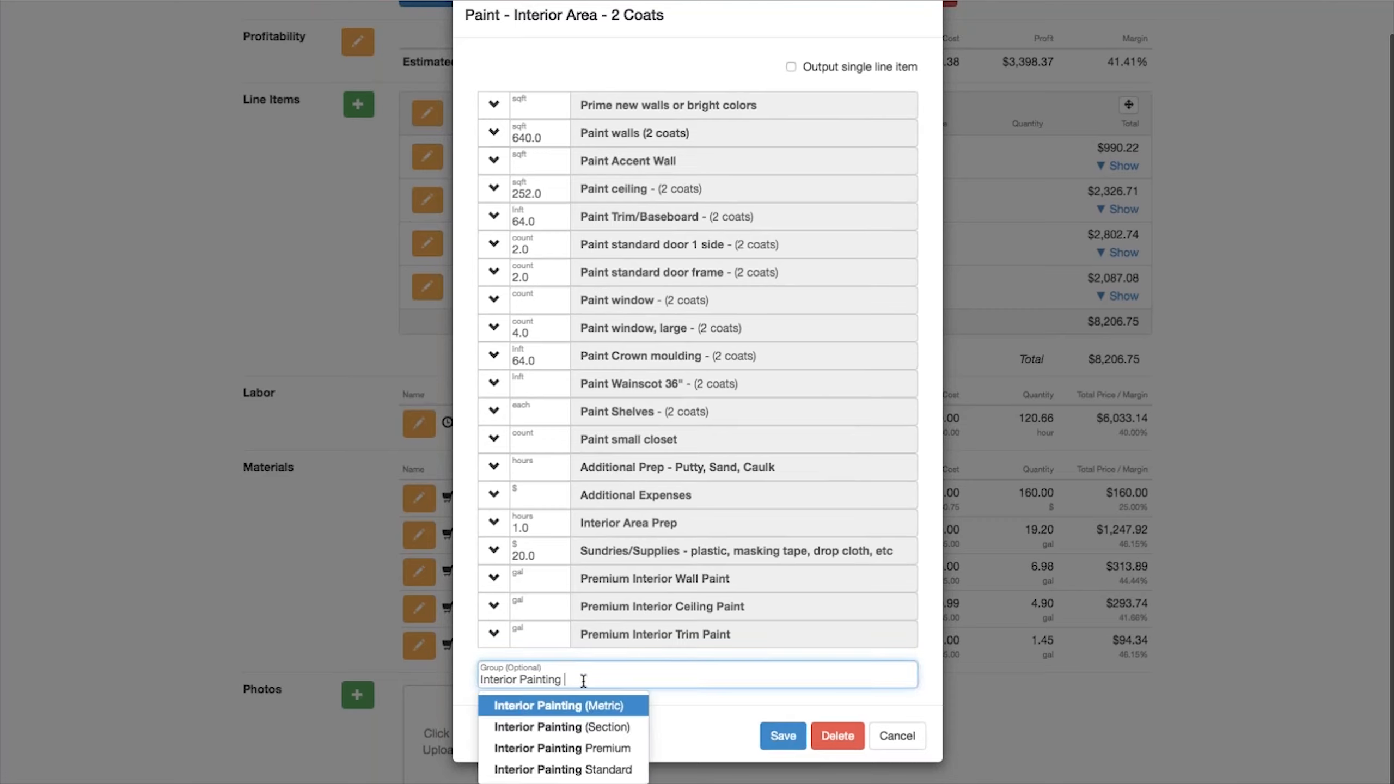
pyautogui.write('Mater')
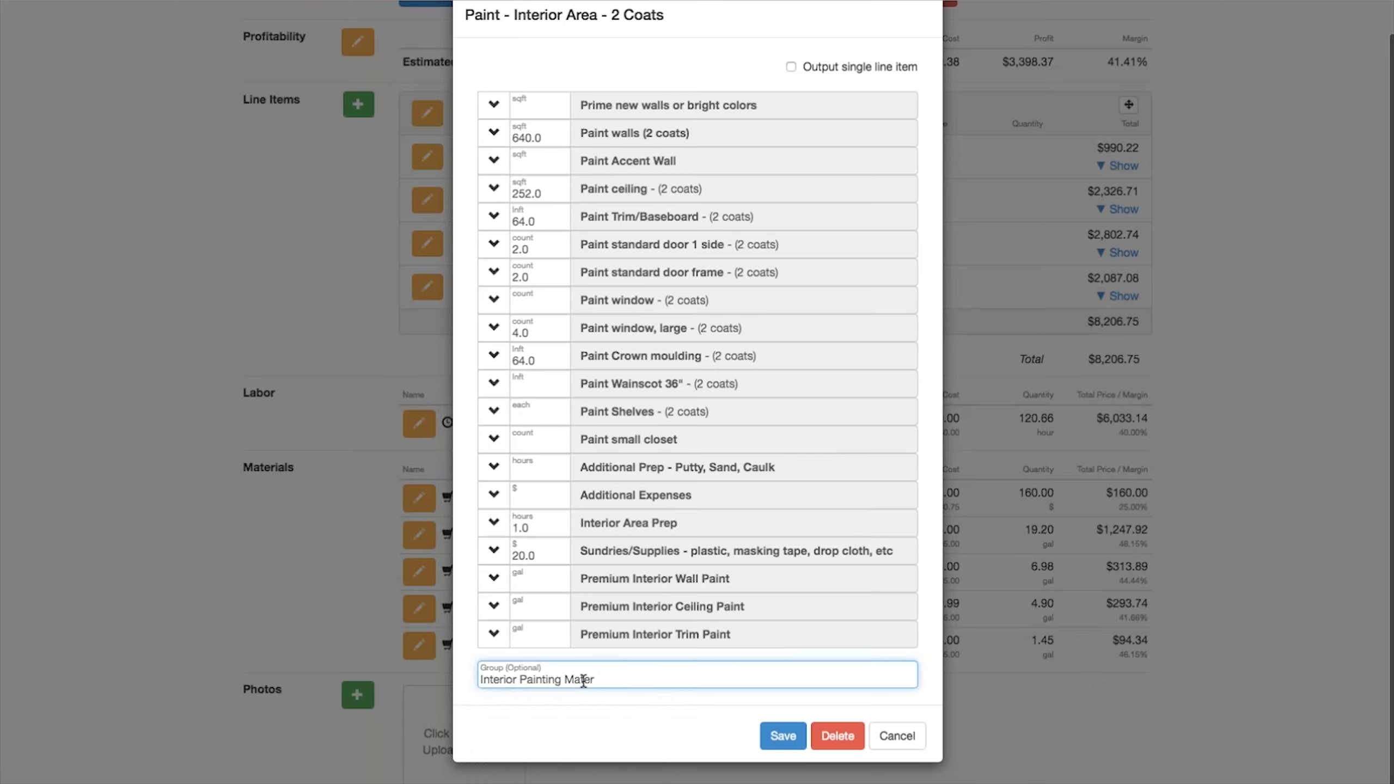
pyautogui.press('BackSpace')
pyautogui.press('BackSpace')
pyautogui.press('BackSpace')
pyautogui.write('ster Bedroom')
pyautogui.click(786, 735)
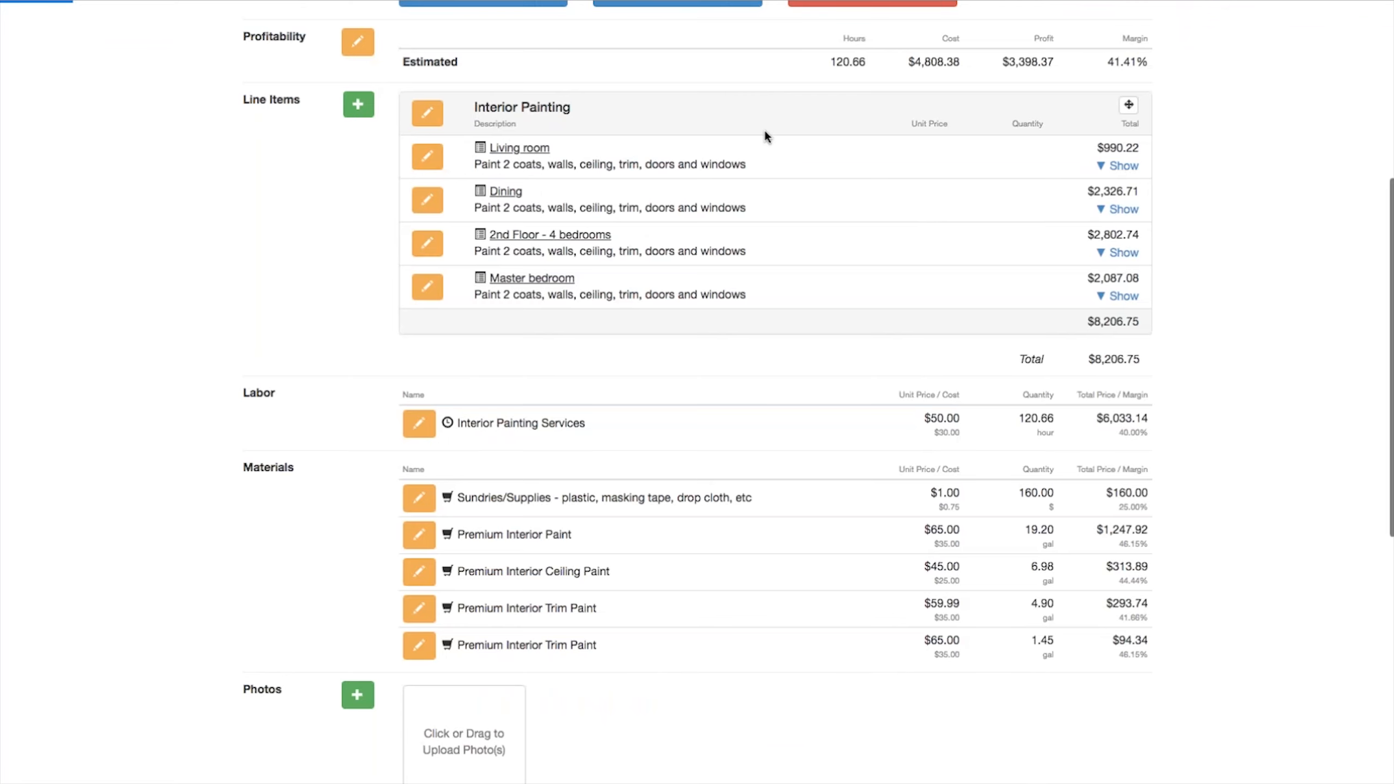
# Step: Review the new Interior Painting Master Bedroom group in the line items
pyautogui.scroll(-10, 710, 409)
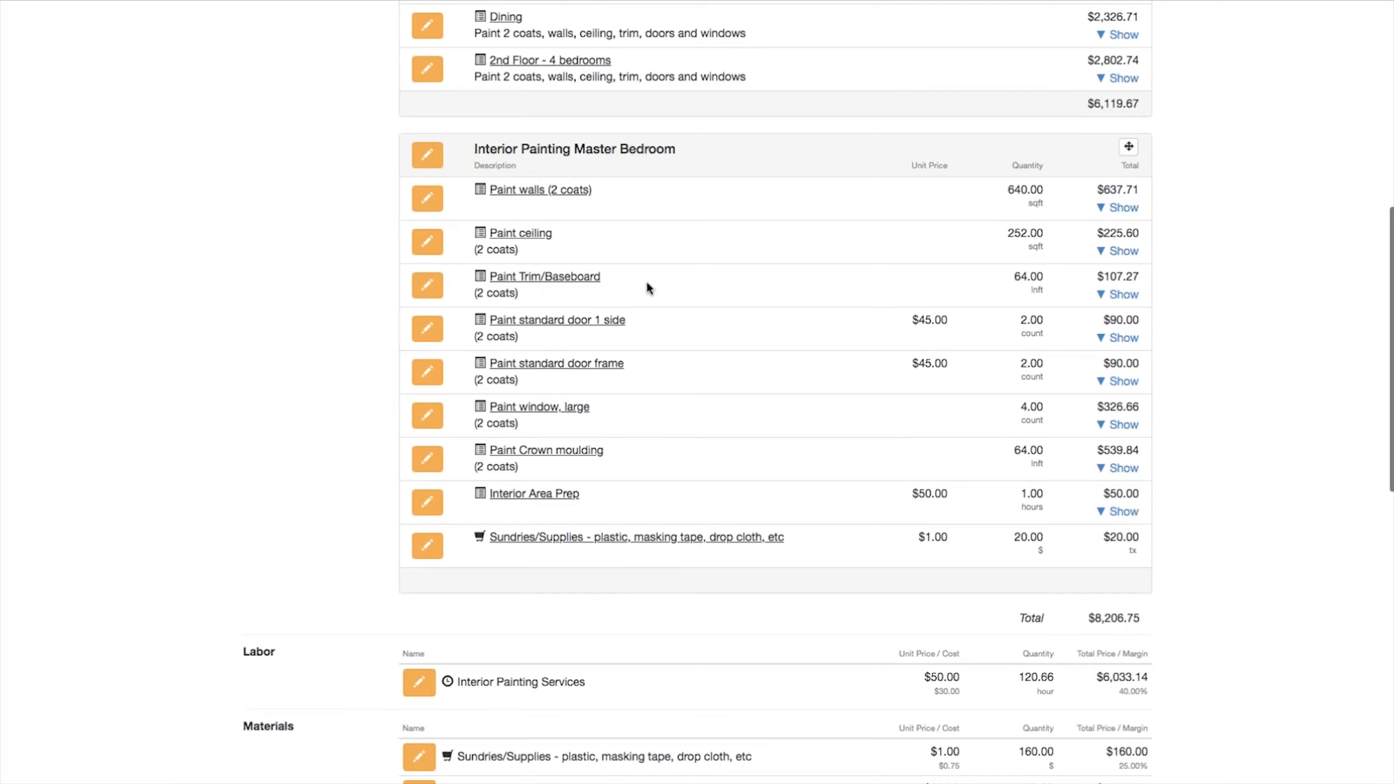
pyautogui.scroll(3, 719, 300)
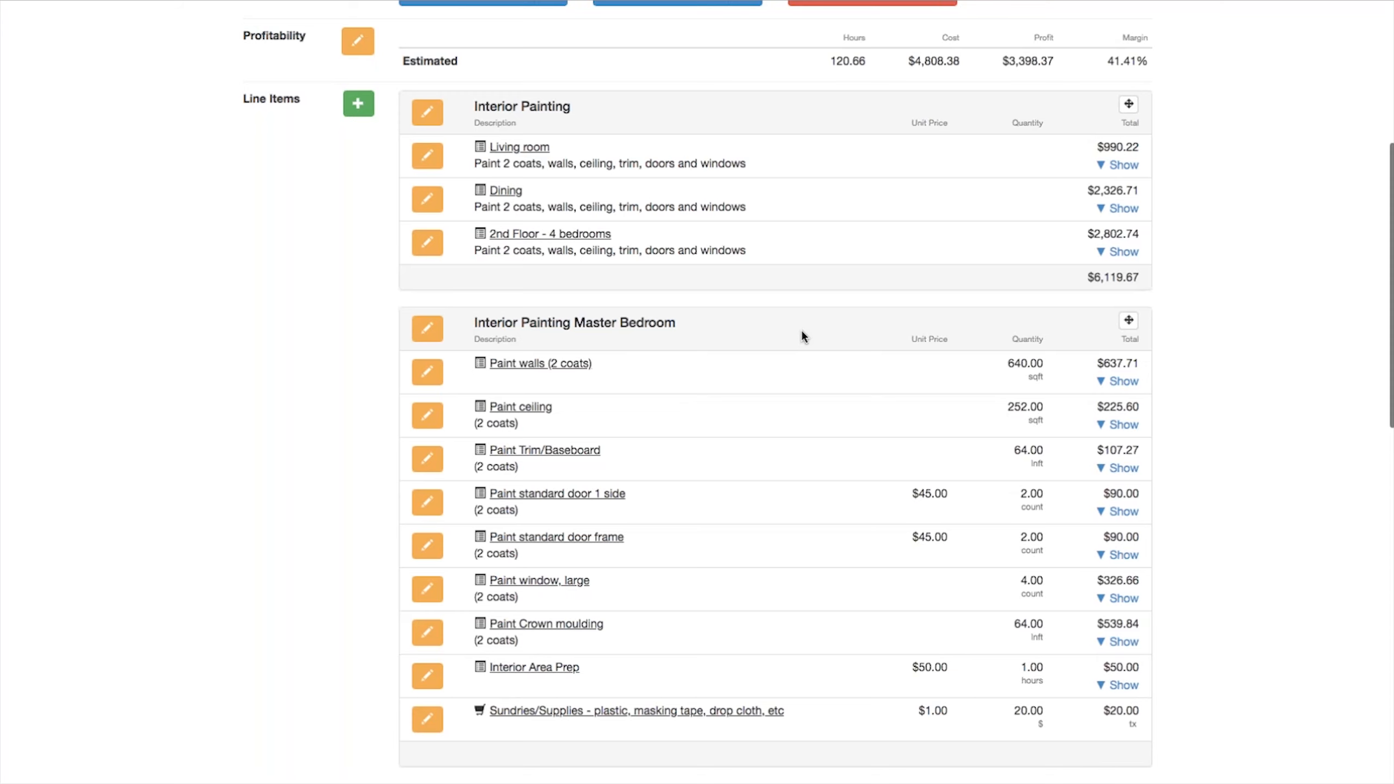
pyautogui.scroll(-2, 801, 330)
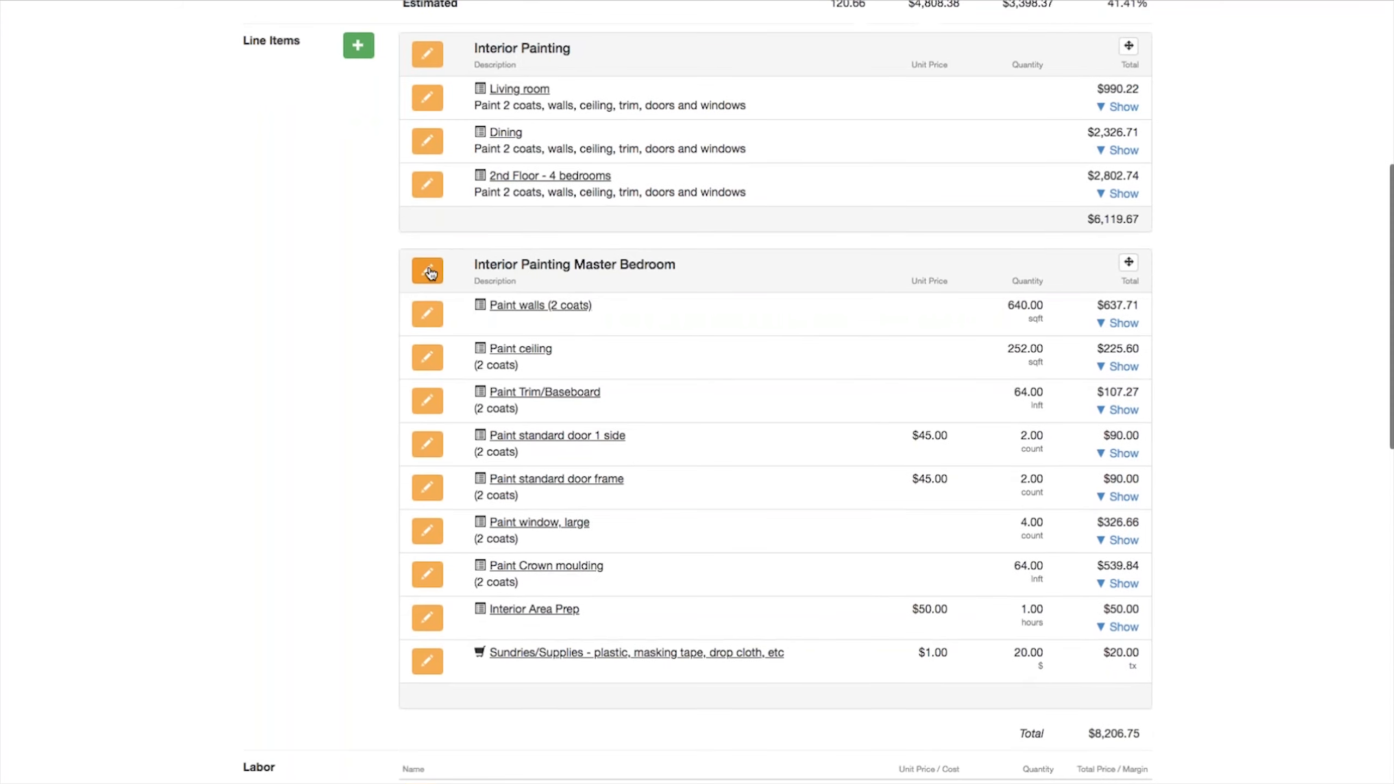
# Step: Open the Paint - Interior Area - 2 Coats template behind the Master Bedroom group's items for editing
pyautogui.click(427, 271)
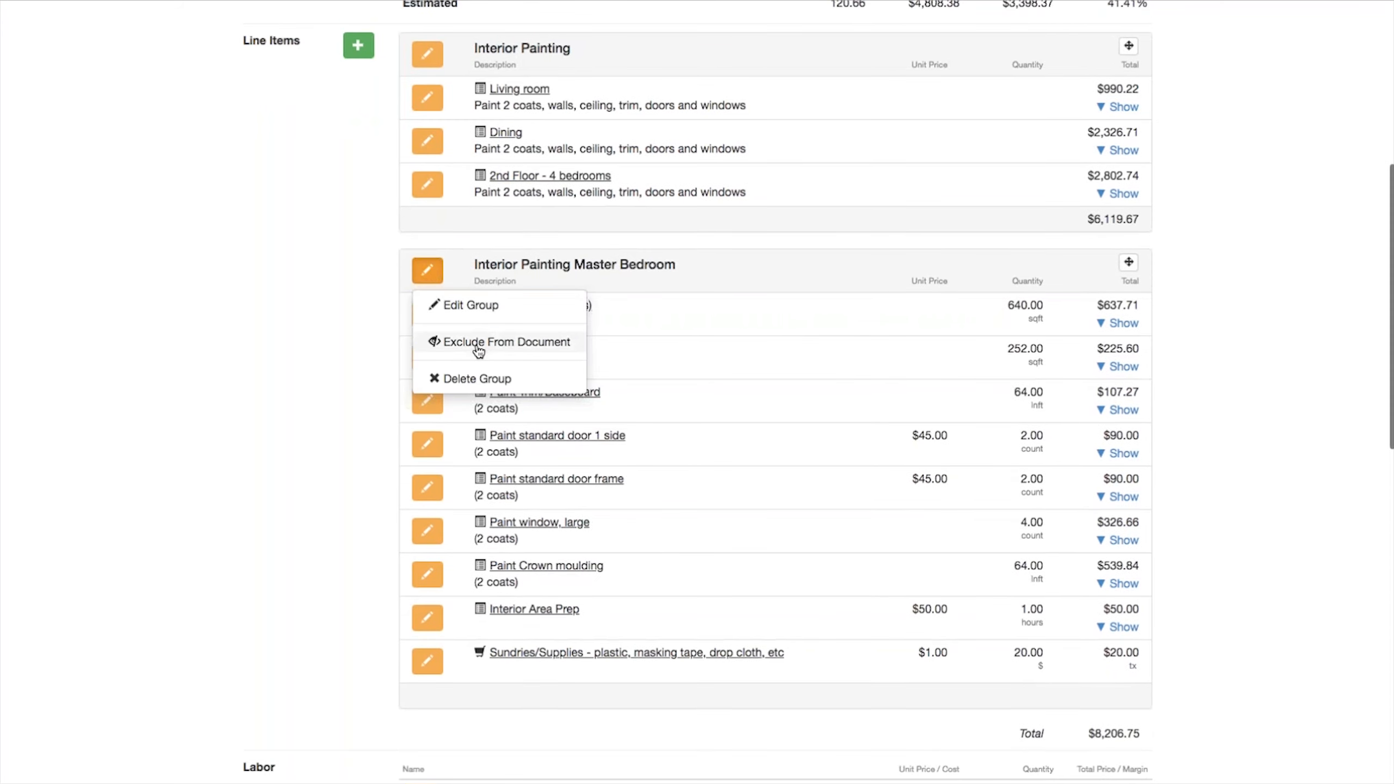
pyautogui.click(326, 345)
pyautogui.click(428, 314)
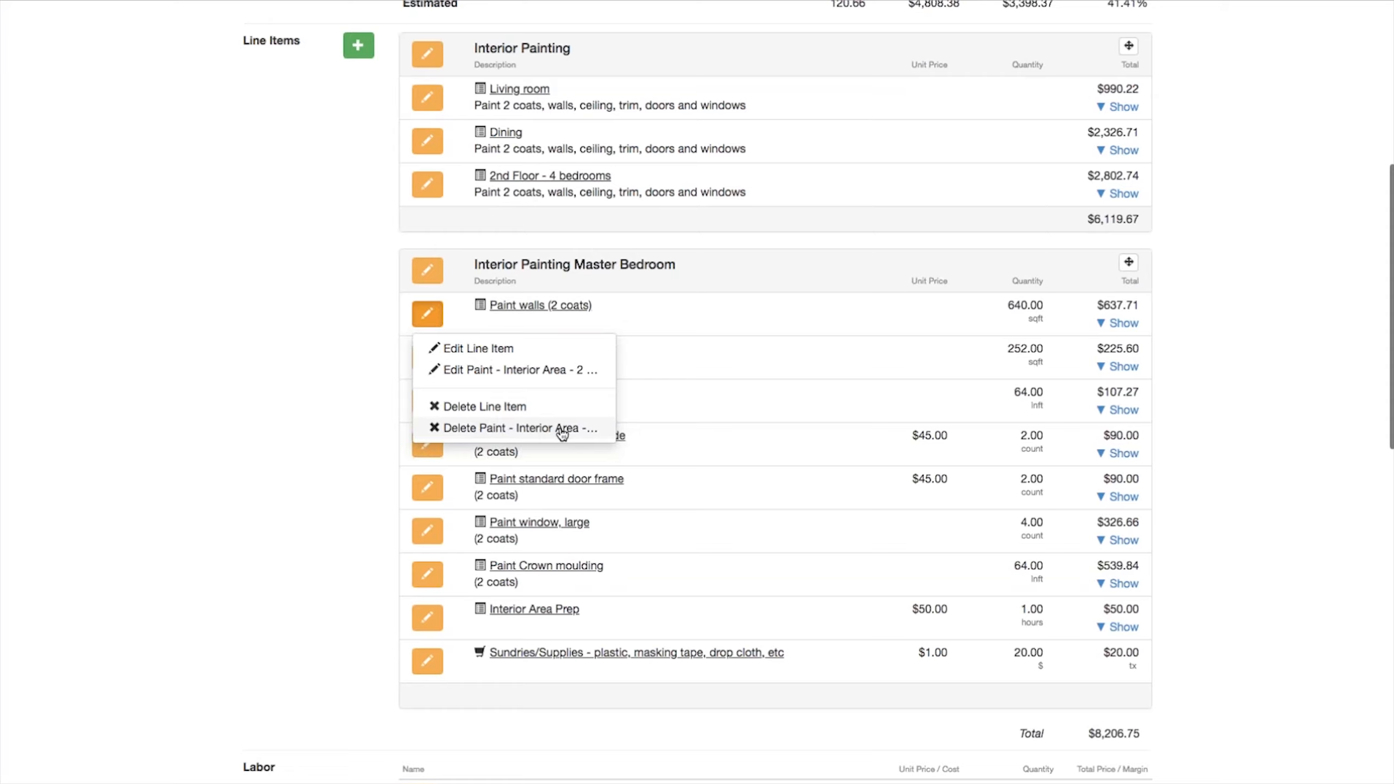
pyautogui.click(488, 370)
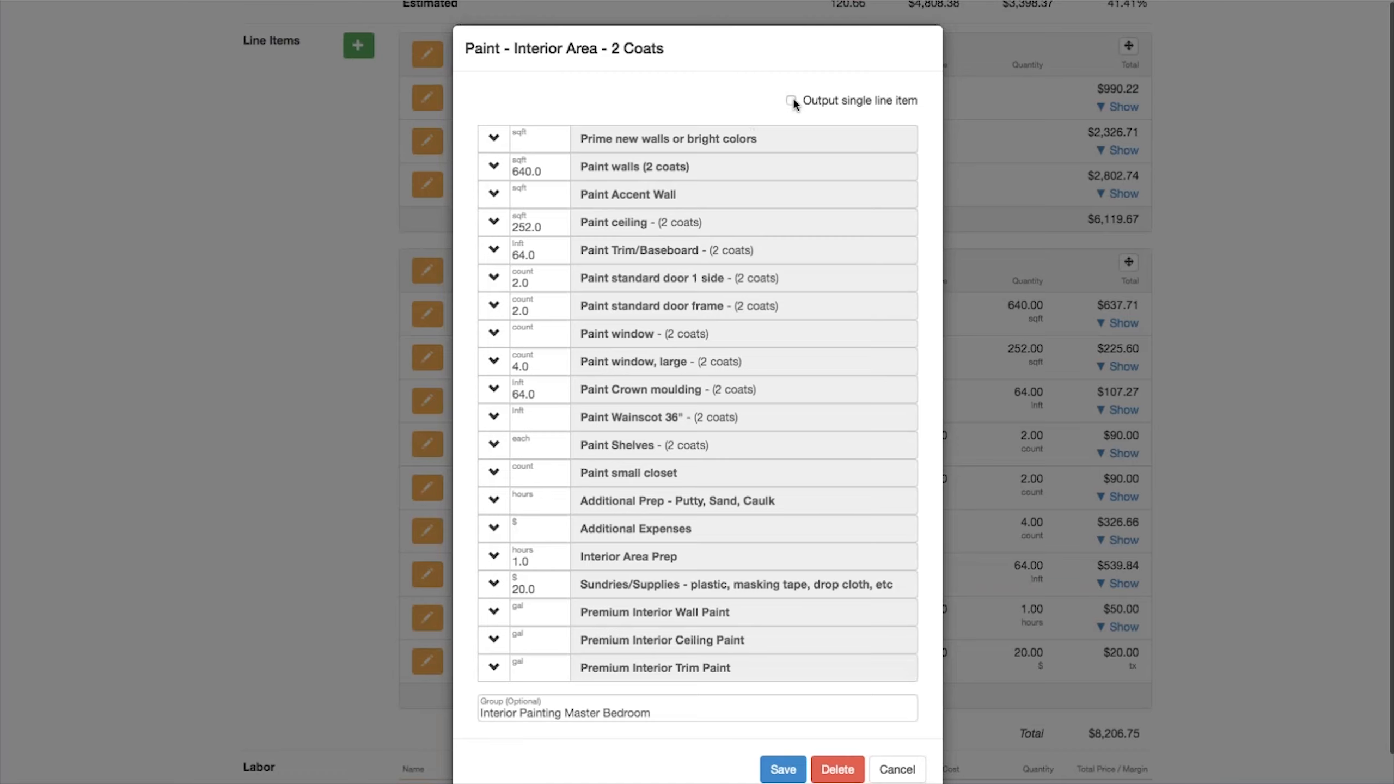
# Step: Turn Output single line item back on for the Master bedroom line item and save it
pyautogui.click(791, 101)
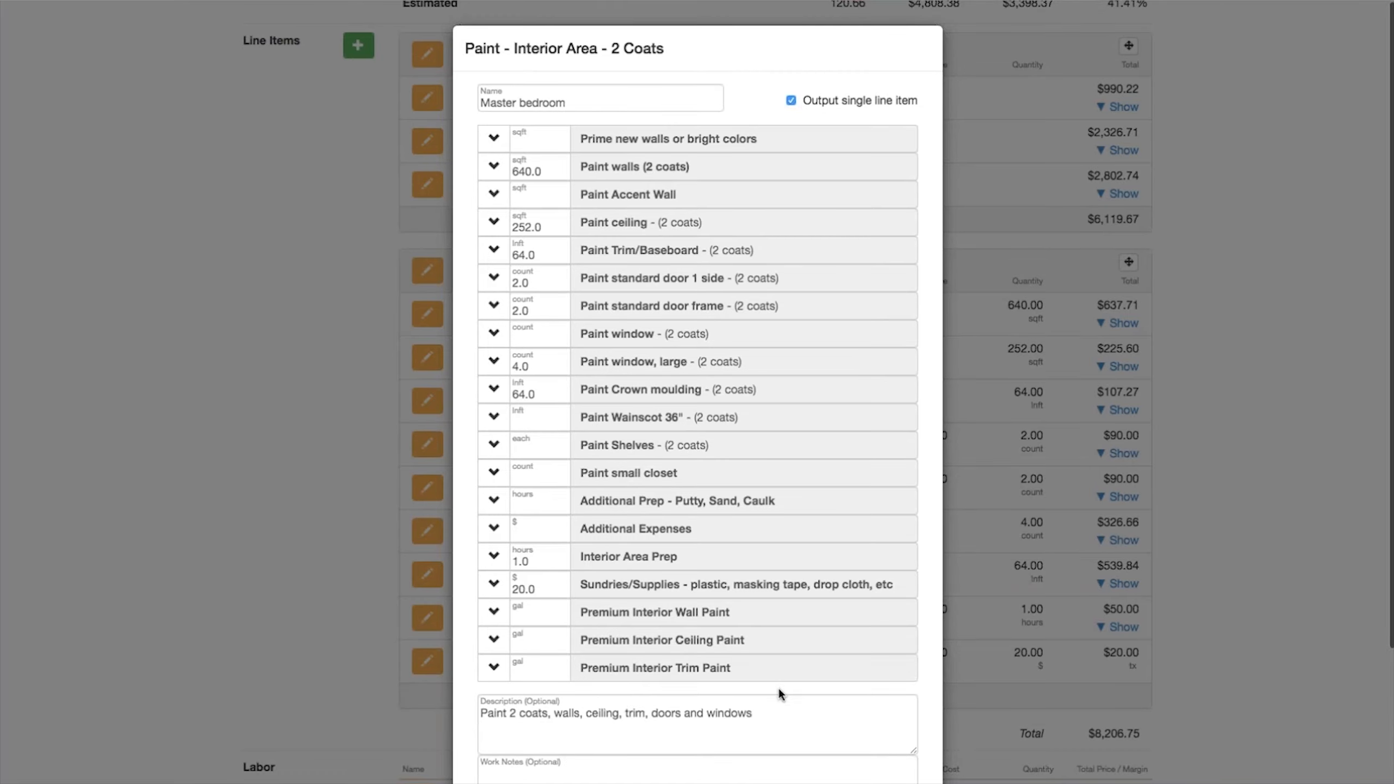
pyautogui.scroll(-5, 800, 749)
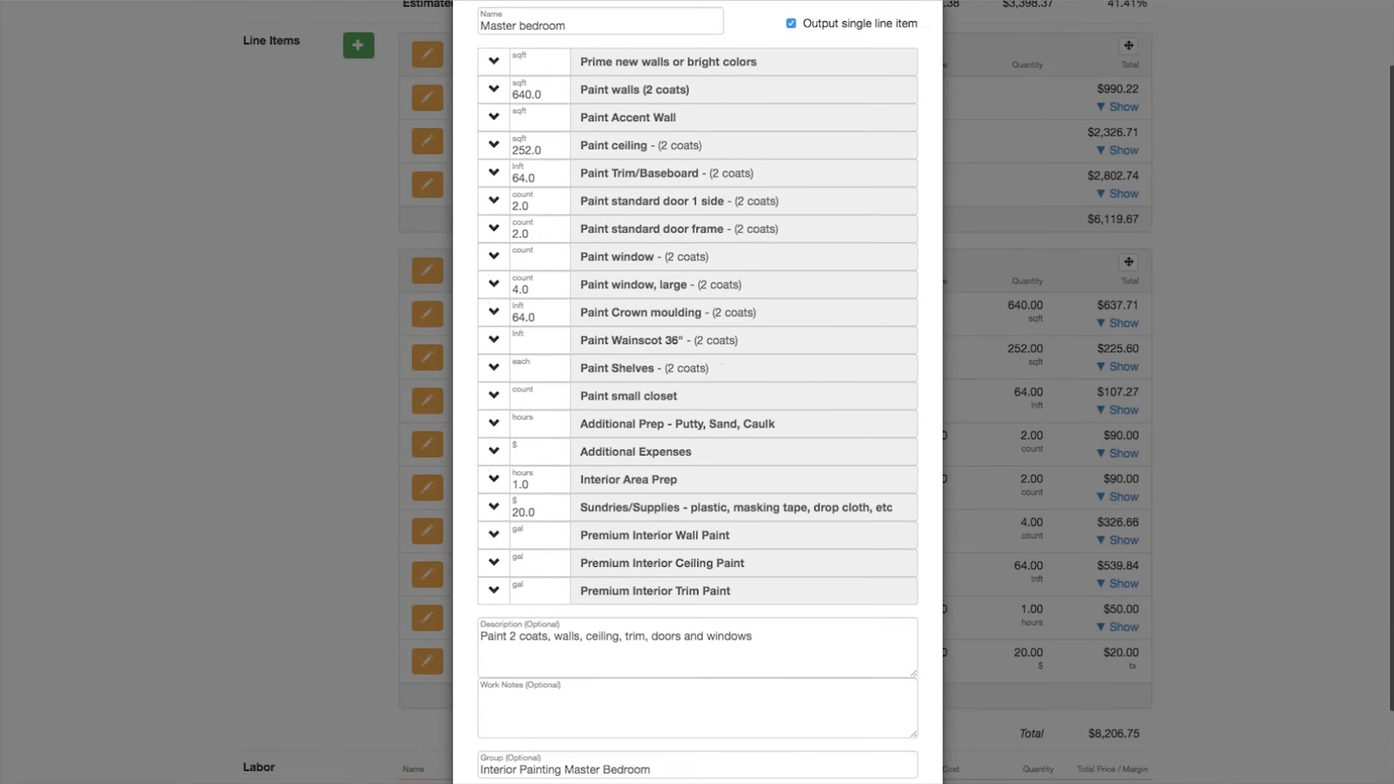
pyautogui.click(779, 736)
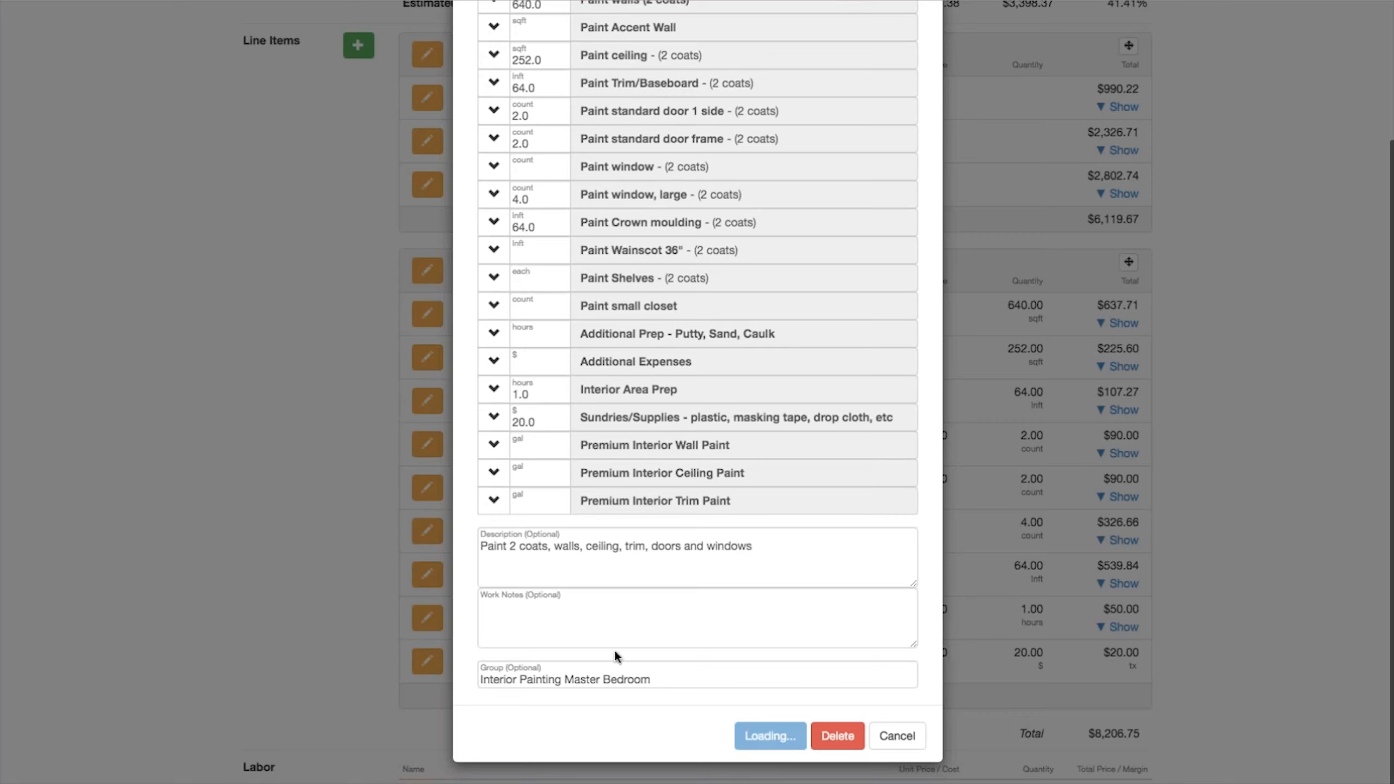
pyautogui.scroll(-5, 606, 521)
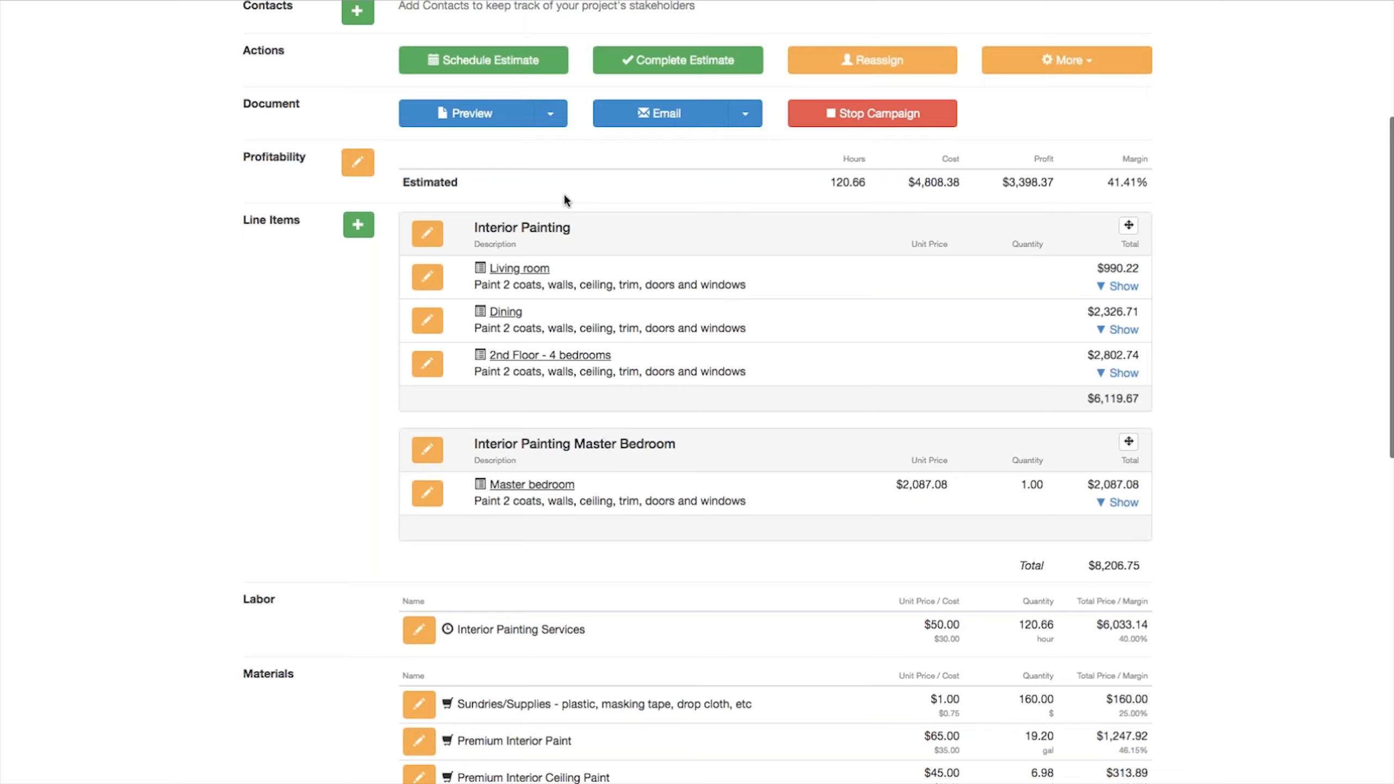
# Step: Reopen the Master bedroom item's template and change its group back to Interior Painting, then save
pyautogui.click(428, 494)
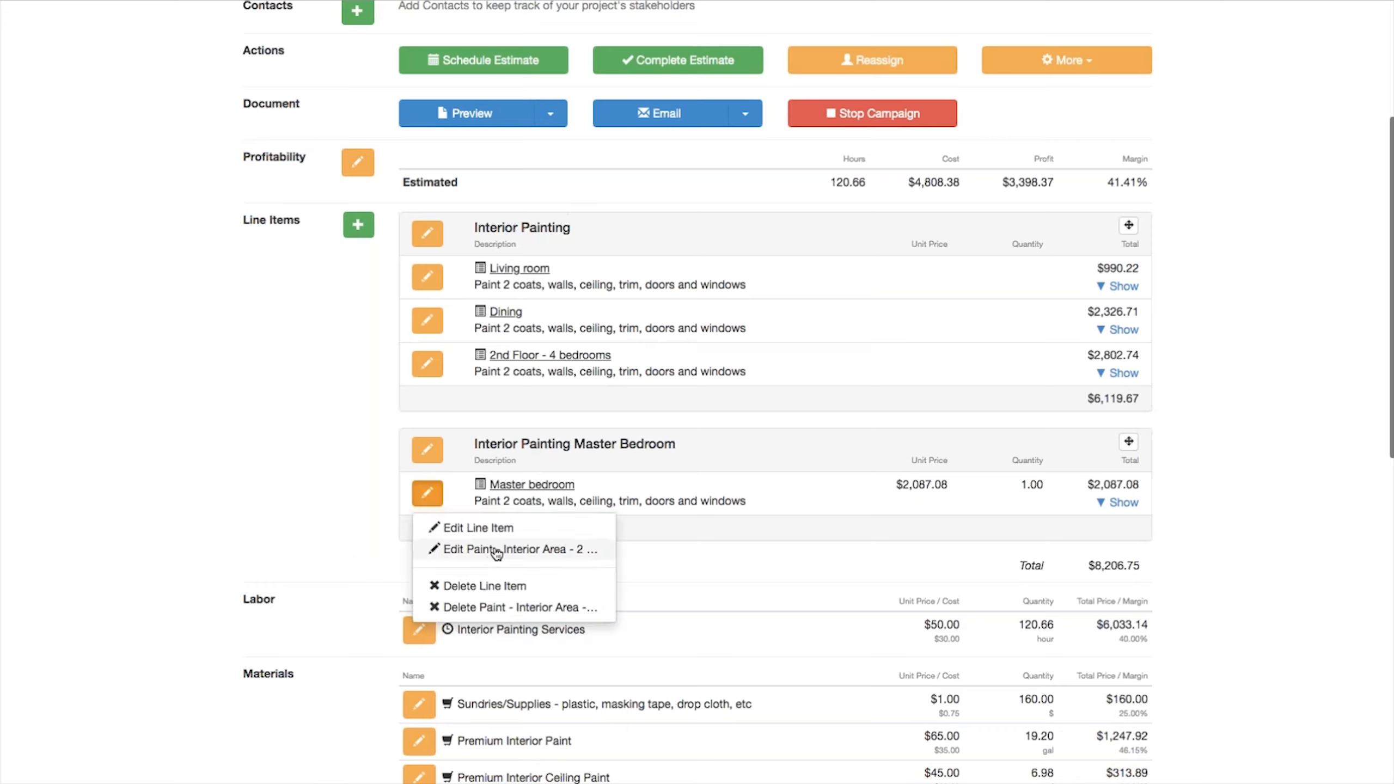
pyautogui.click(505, 548)
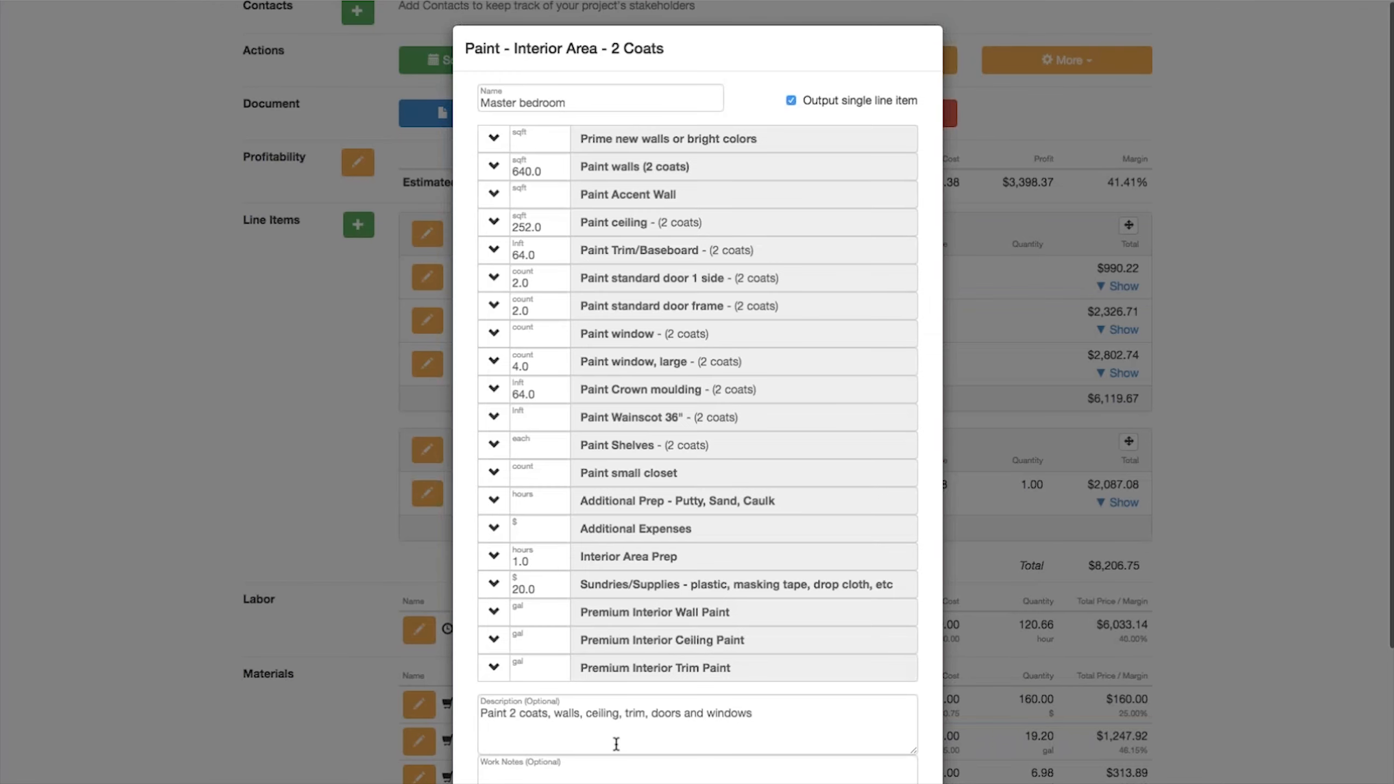
pyautogui.scroll(-1, 629, 758)
pyautogui.scroll(-3, 627, 745)
pyautogui.moveTo(562, 681); pyautogui.dragTo(793, 687)
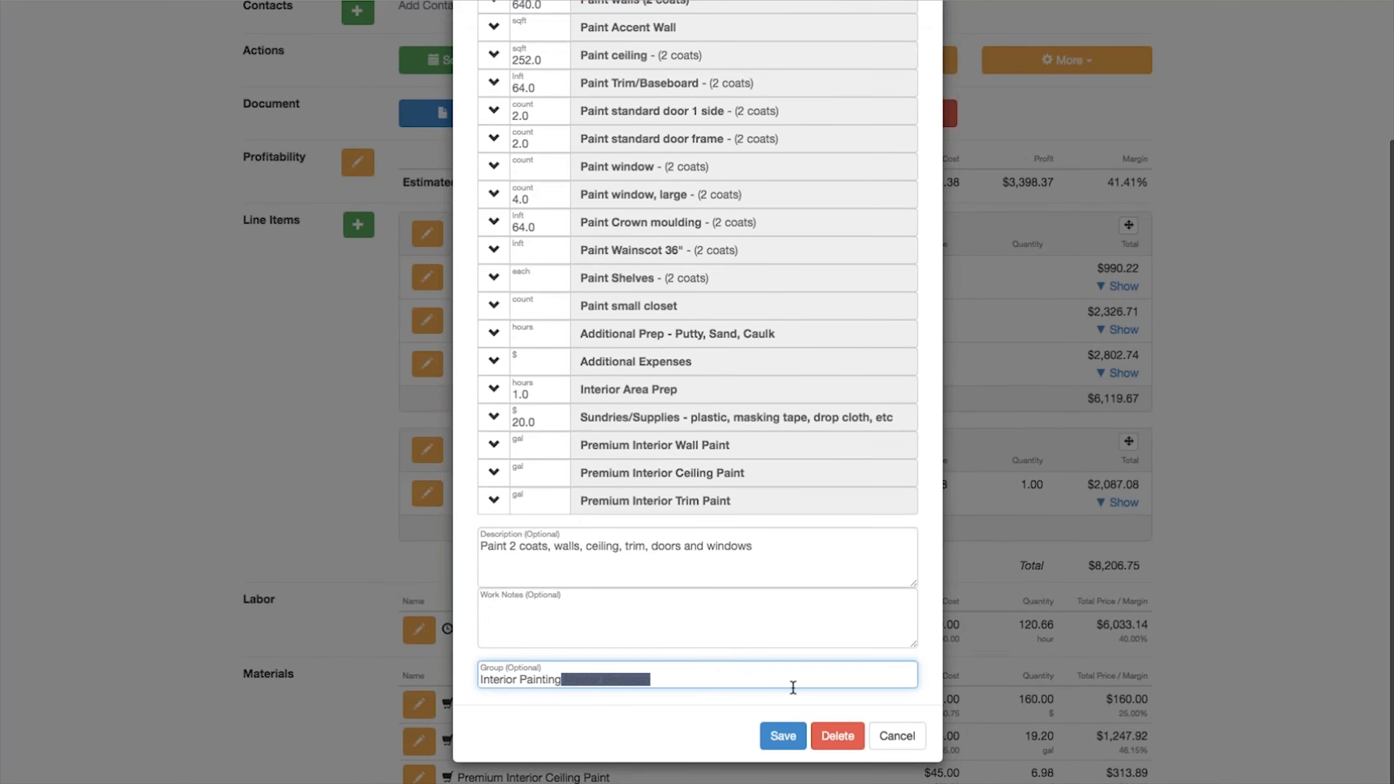
pyautogui.press('BackSpace')
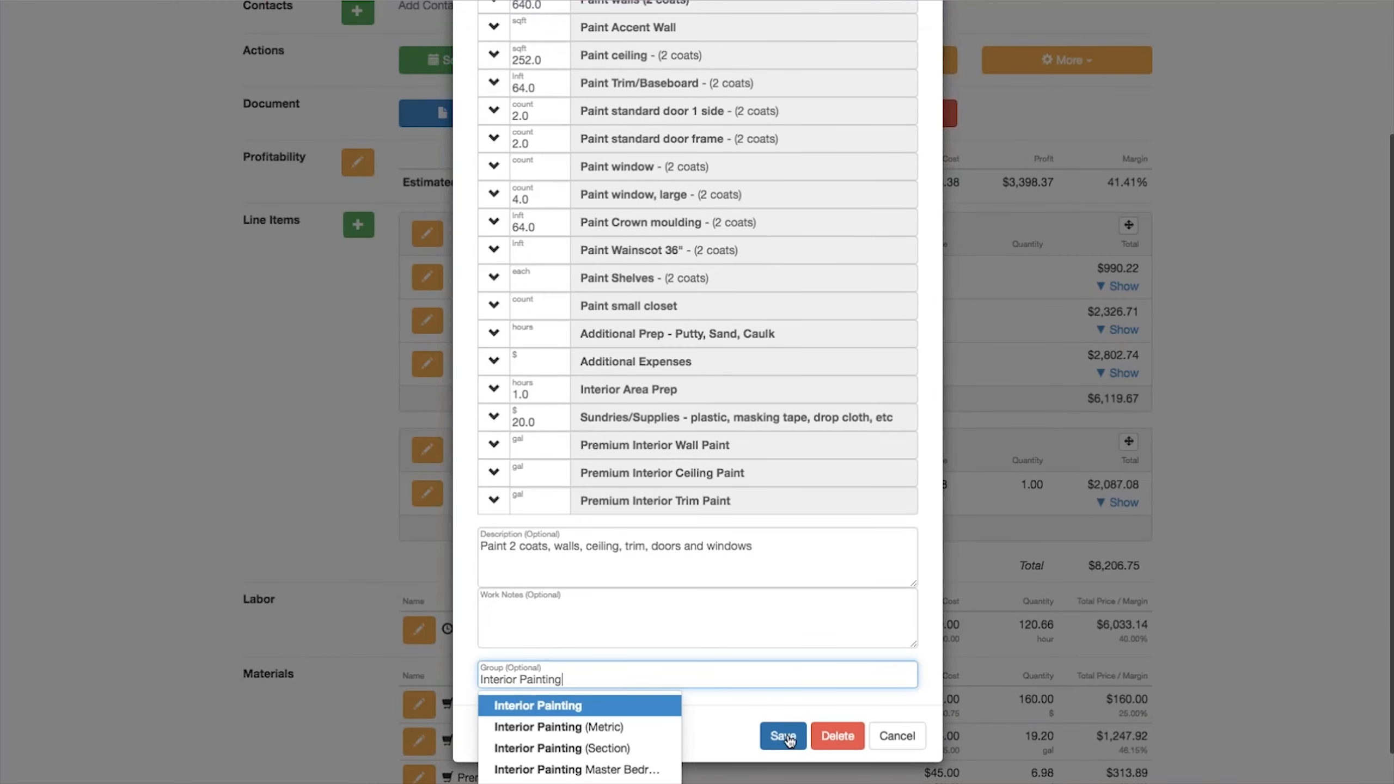
pyautogui.click(785, 736)
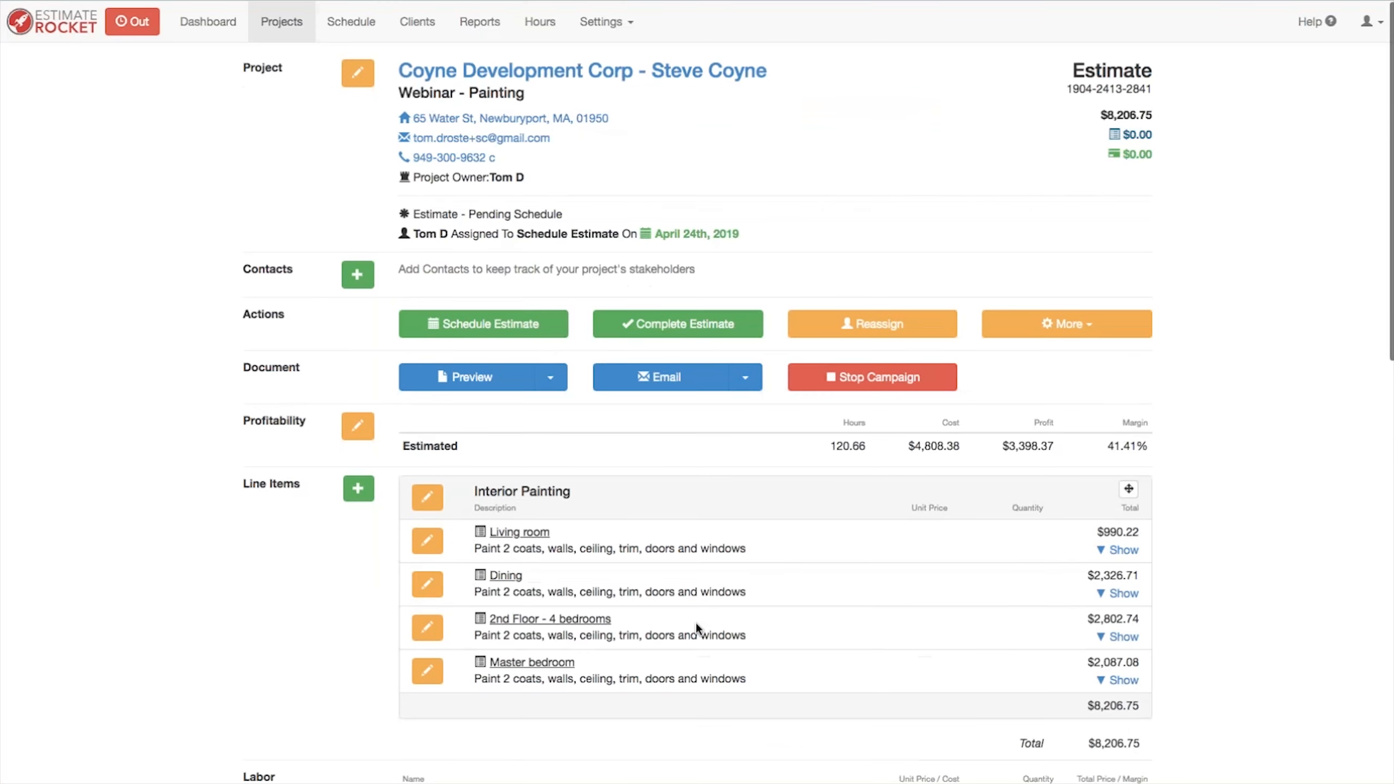
# Step: Review the estimate's line items, labor and materials sections
pyautogui.scroll(-4, 686, 549)
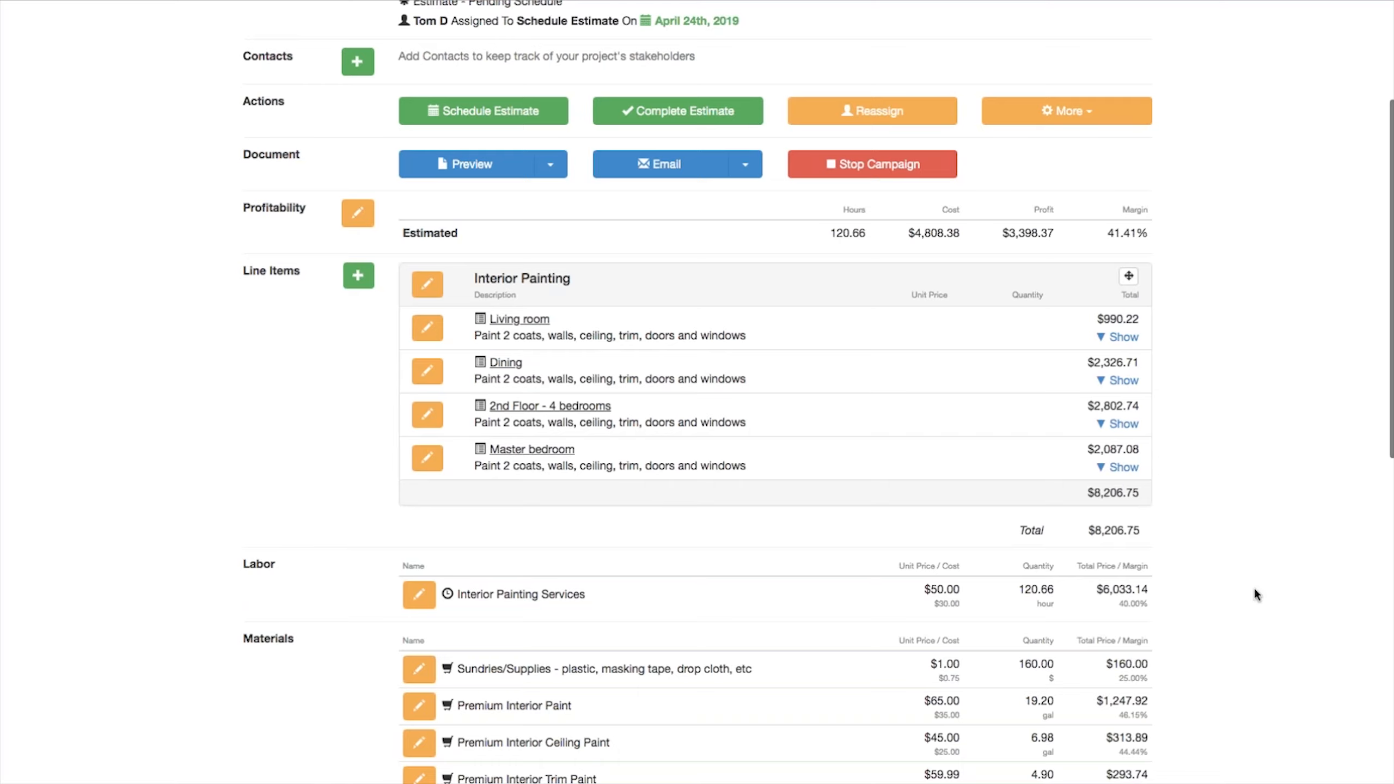
pyautogui.scroll(1, 1238, 632)
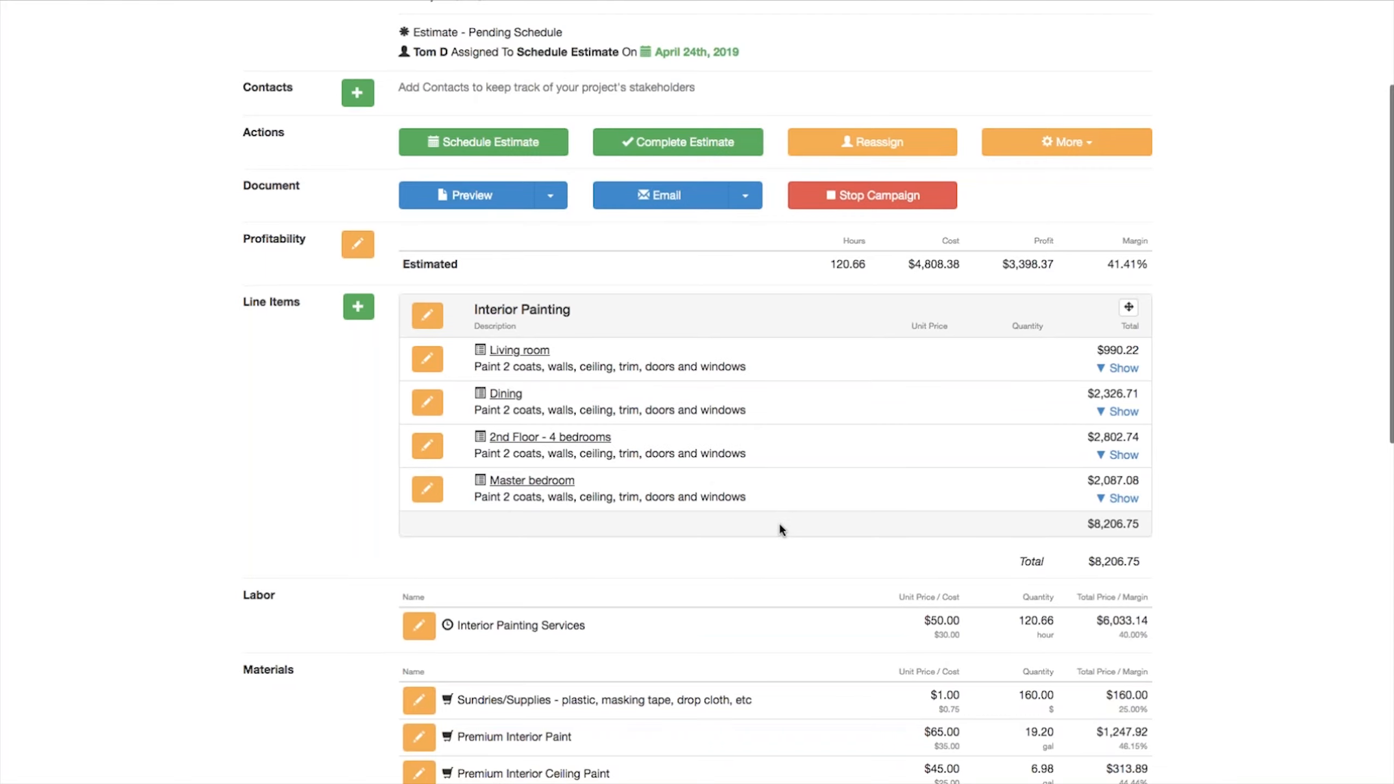
pyautogui.scroll(-5, 779, 526)
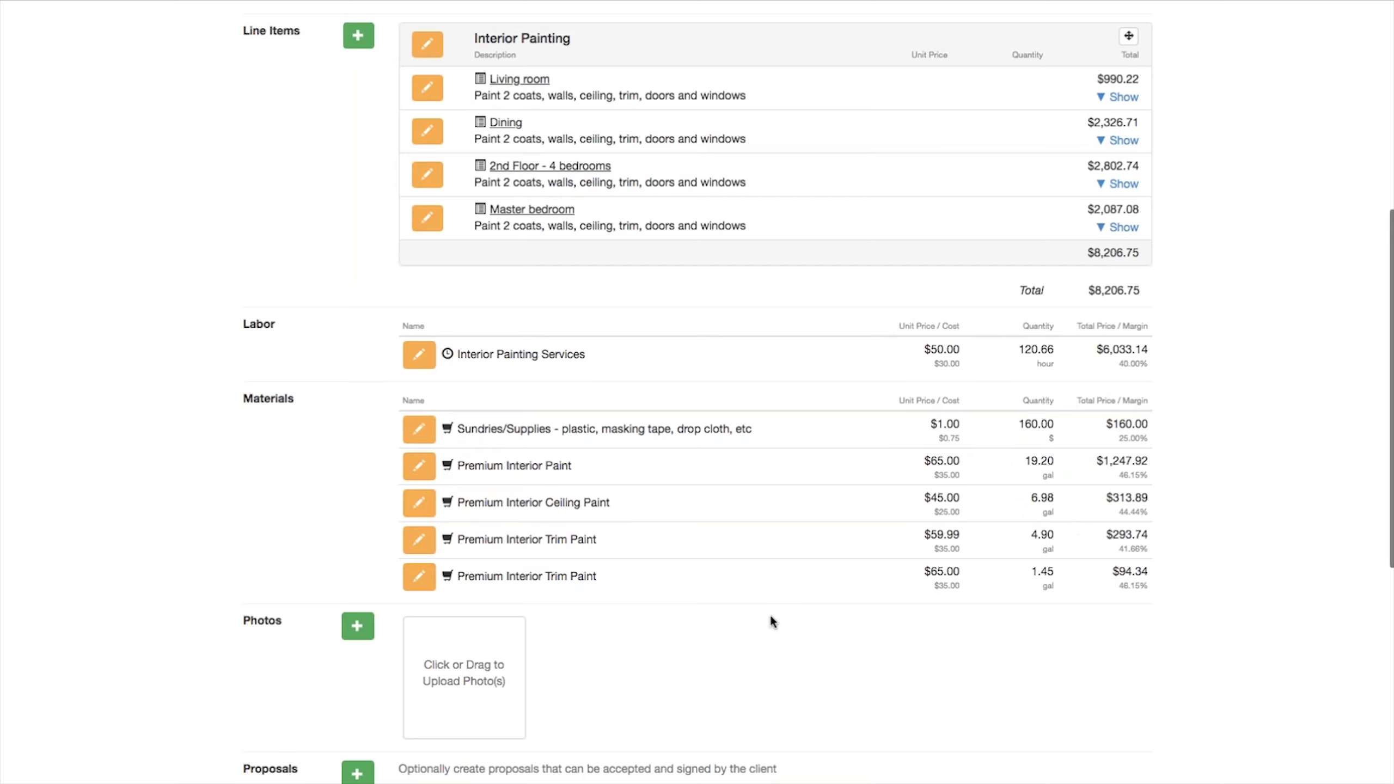
pyautogui.scroll(6, 770, 617)
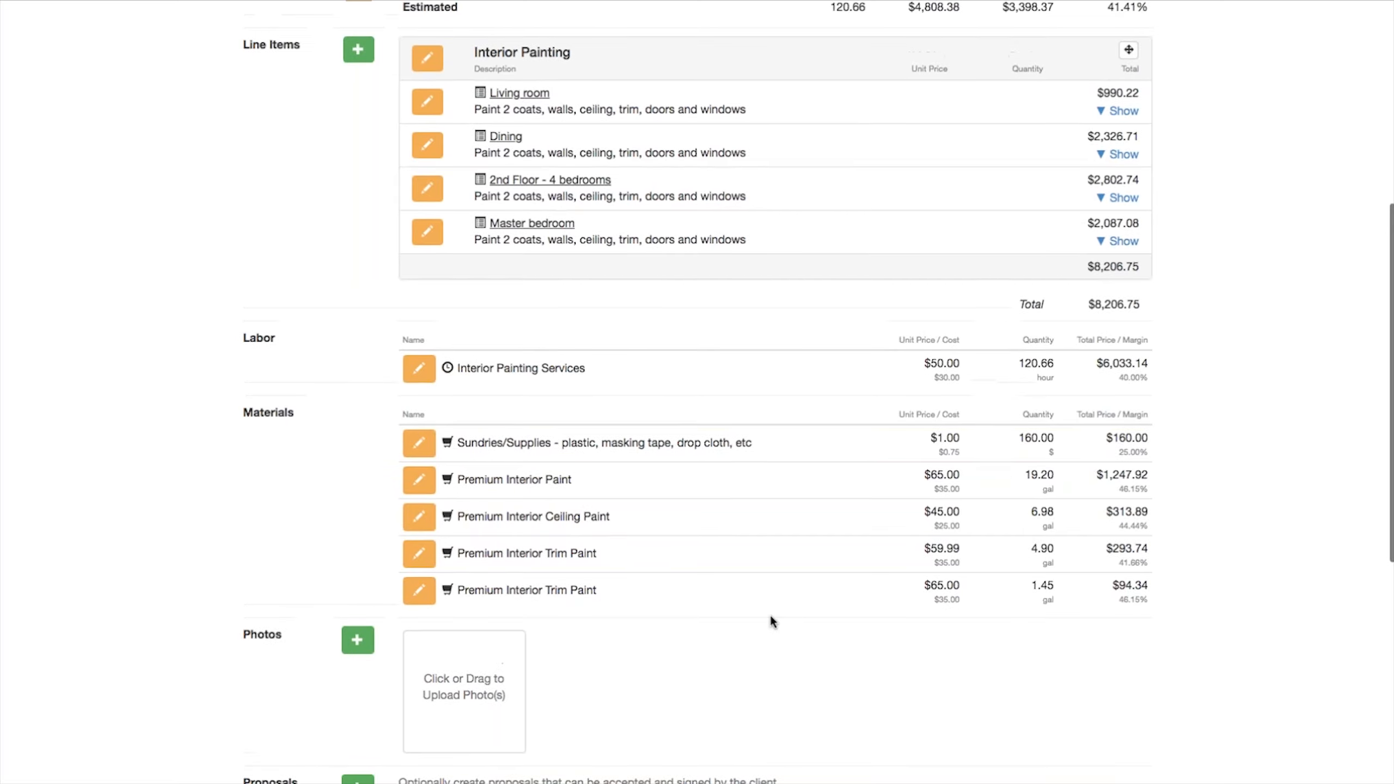
pyautogui.scroll(-1, 724, 588)
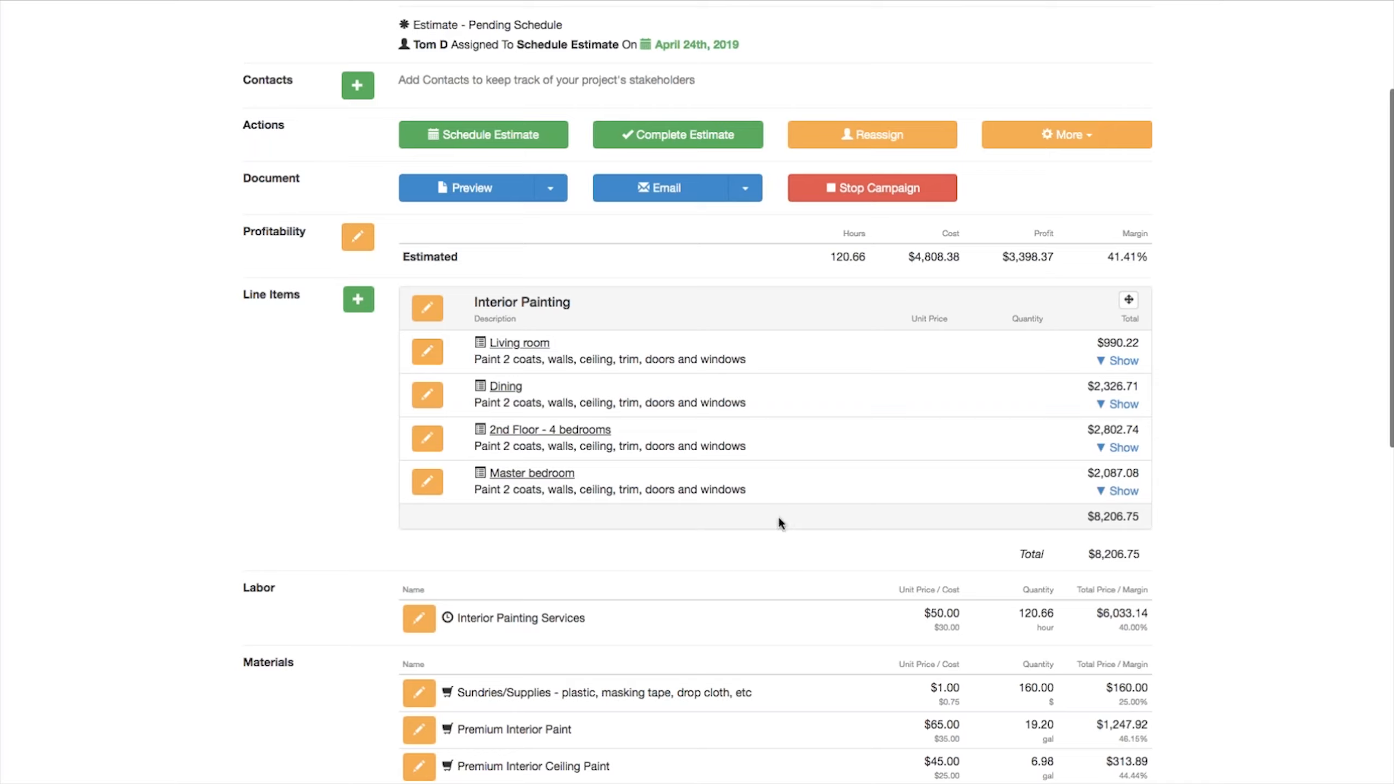
# Step: Open the list of item templates
pyautogui.click(427, 478)
pyautogui.click(303, 346)
pyautogui.click(358, 300)
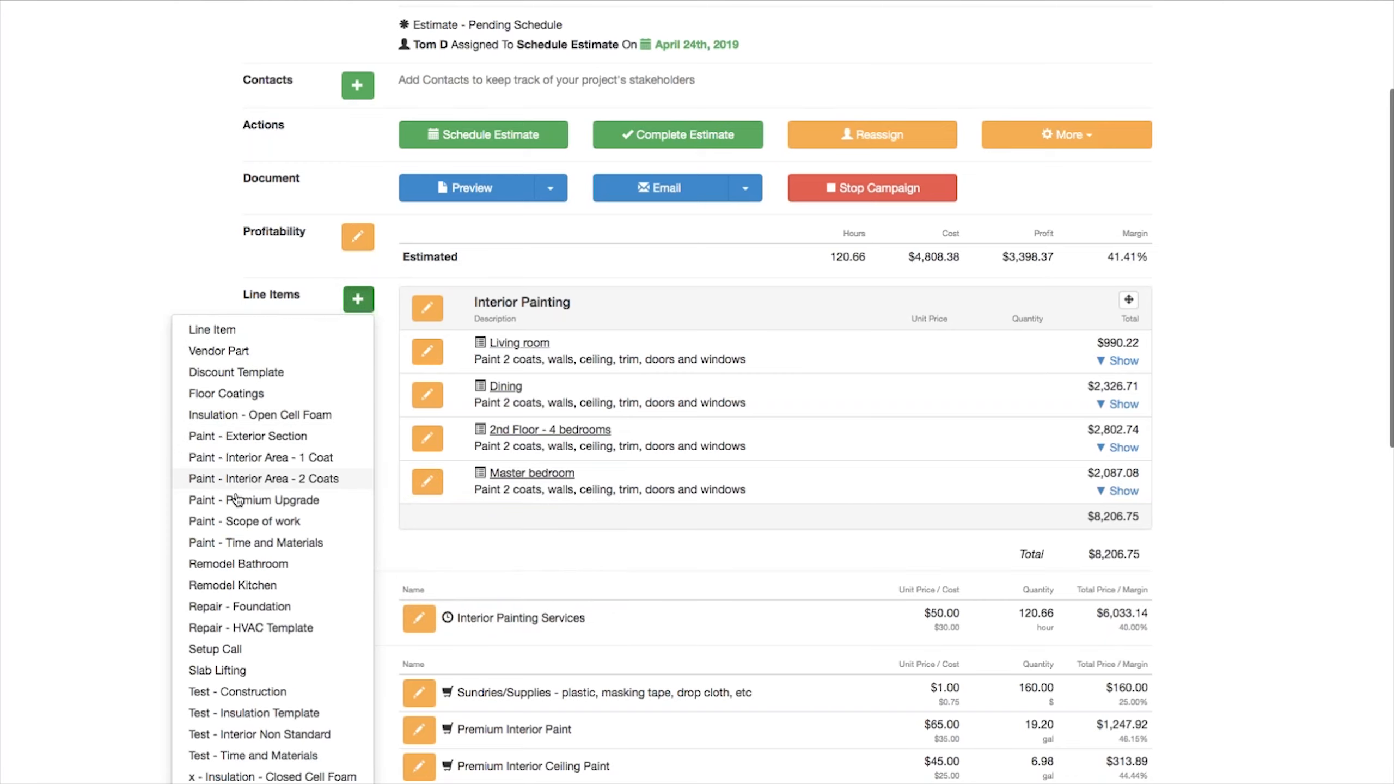
pyautogui.click(122, 240)
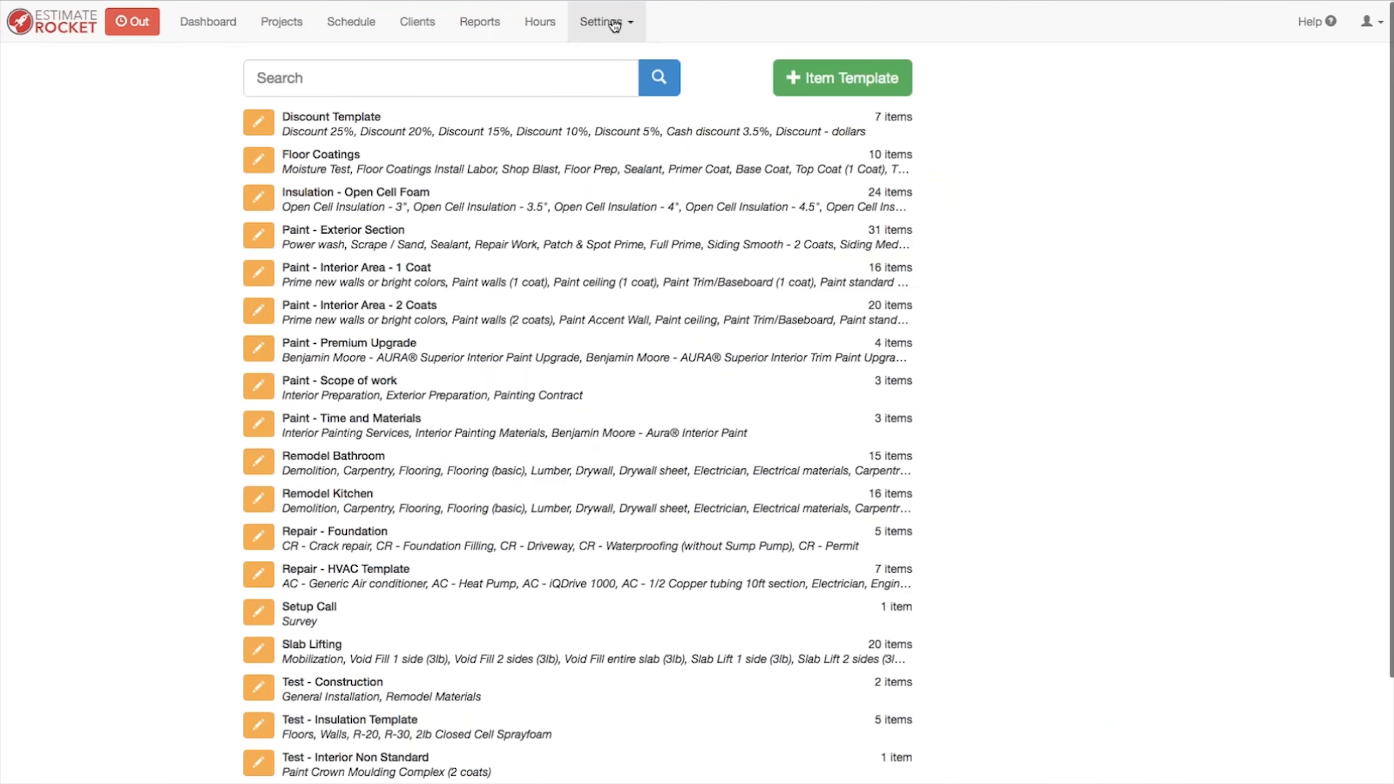
pyautogui.click(604, 22)
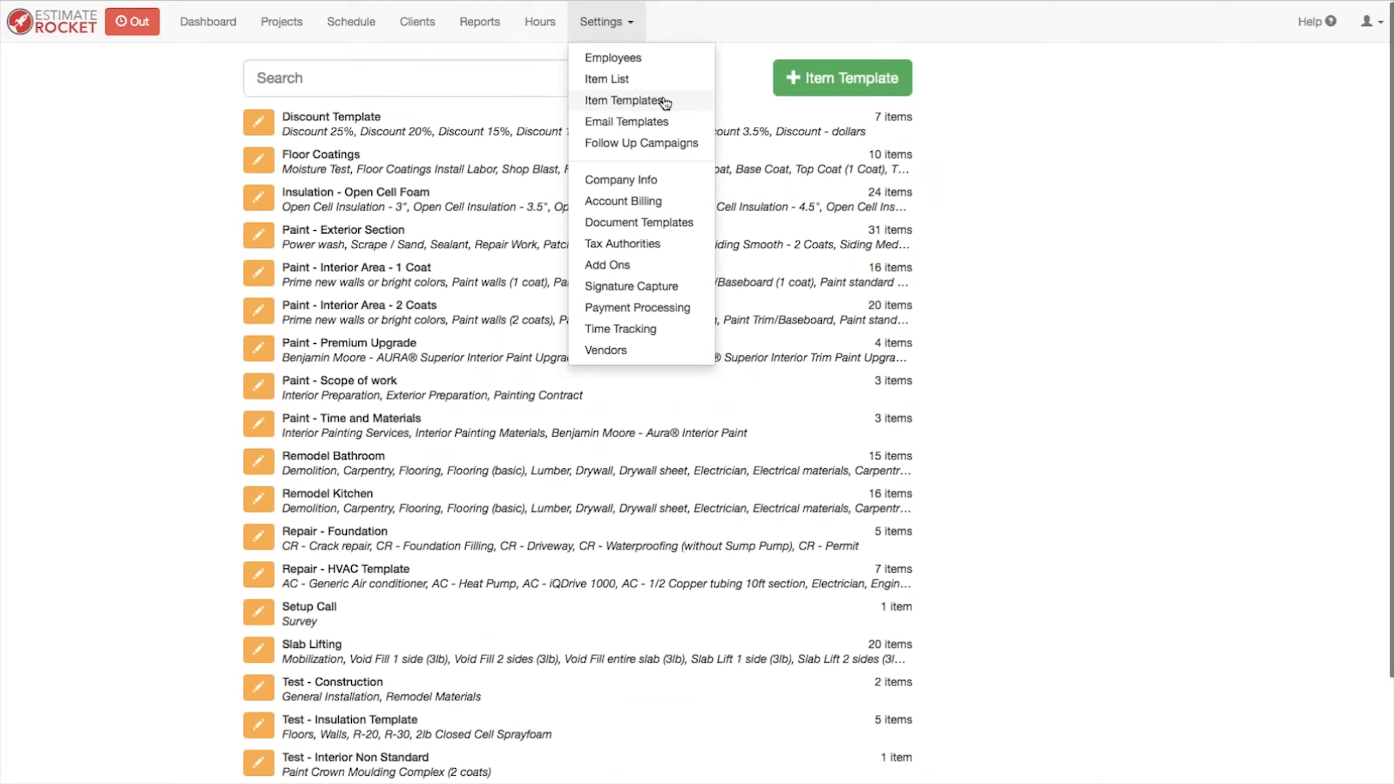
pyautogui.click(993, 254)
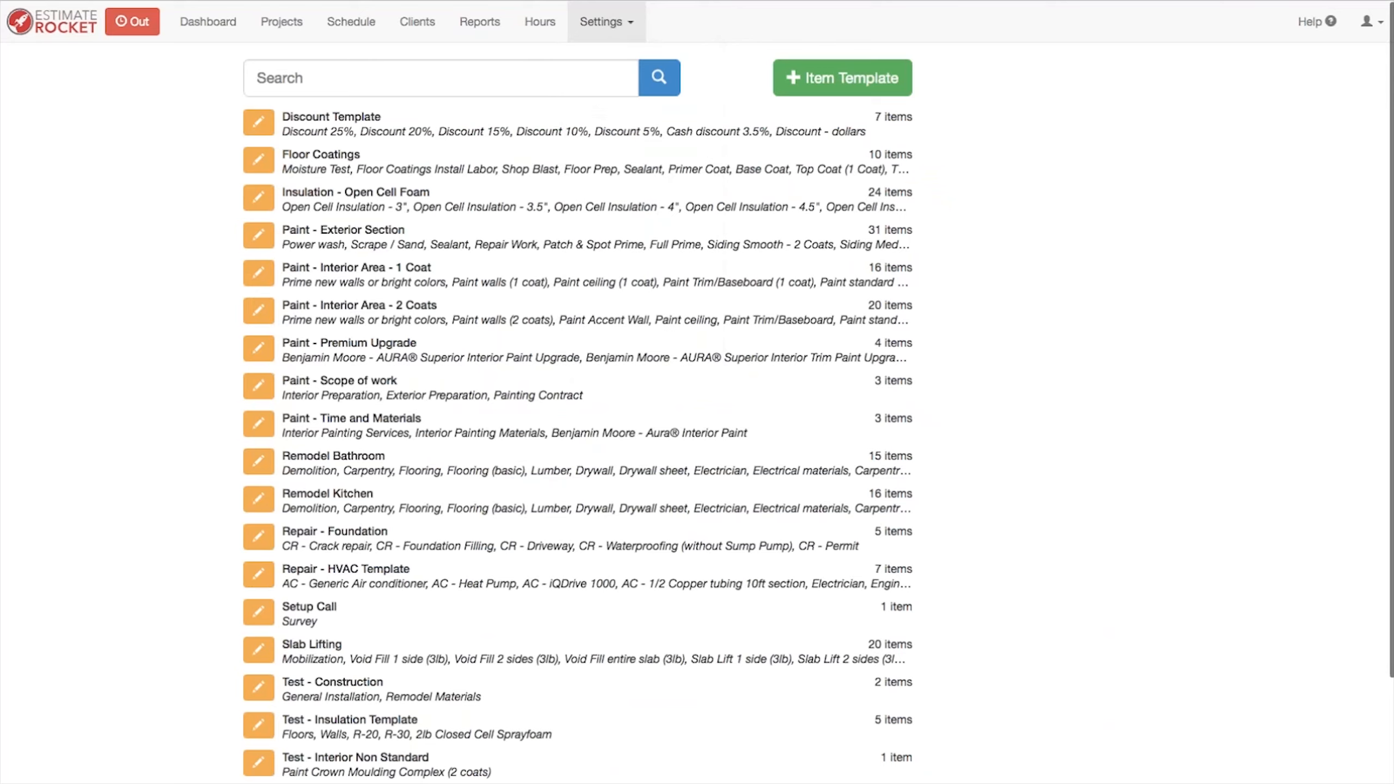
# Step: Open the Paint - Interior Area - 2 Coats item template and move Additional Expenses to the top of its items
pyautogui.click(260, 312)
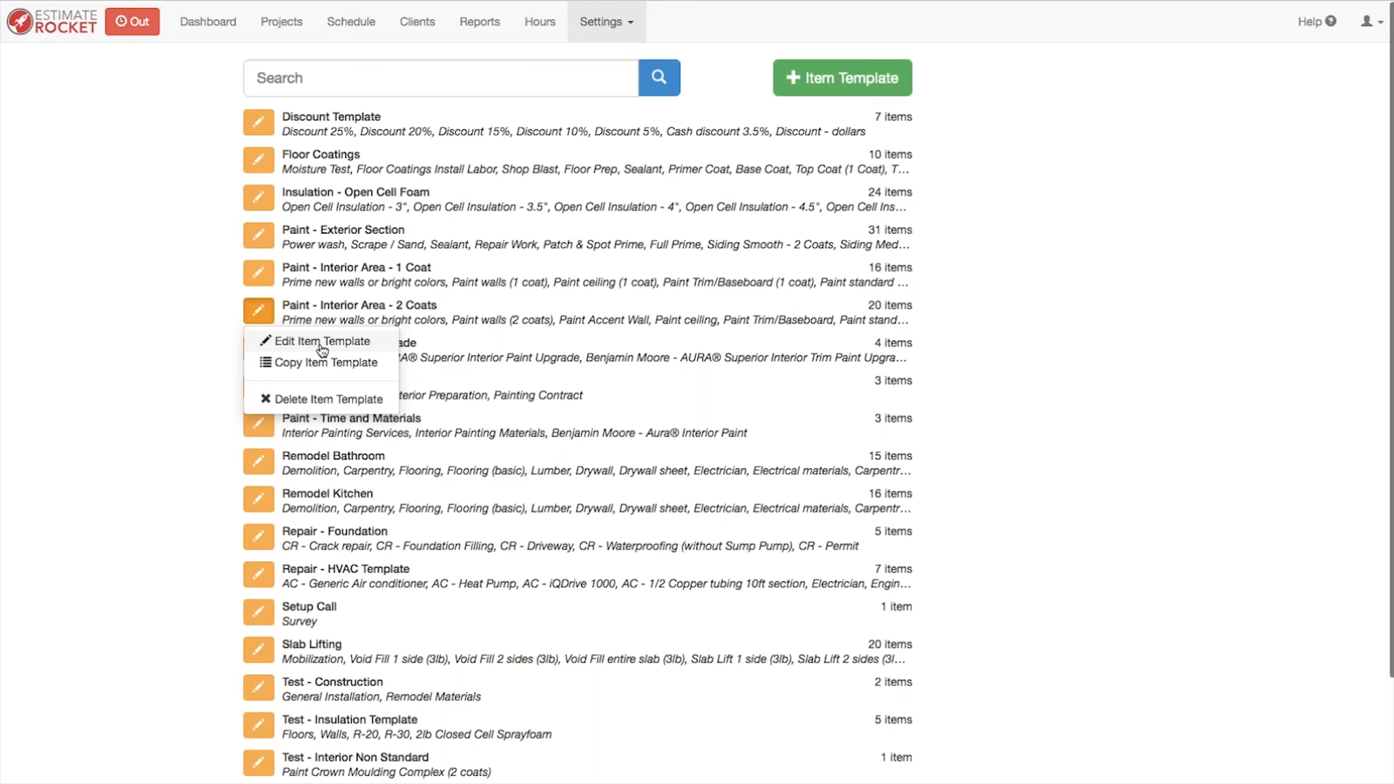
pyautogui.click(185, 318)
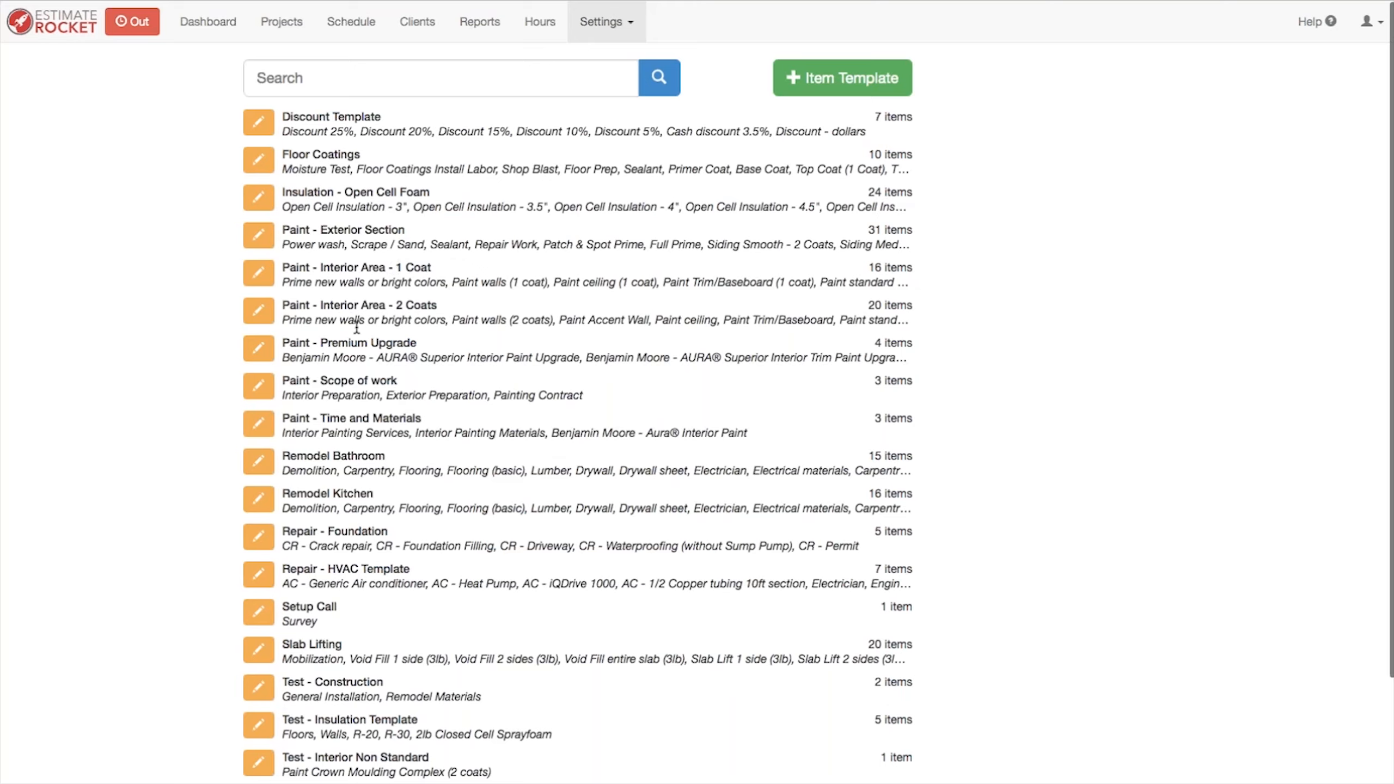
pyautogui.click(259, 312)
pyautogui.click(322, 341)
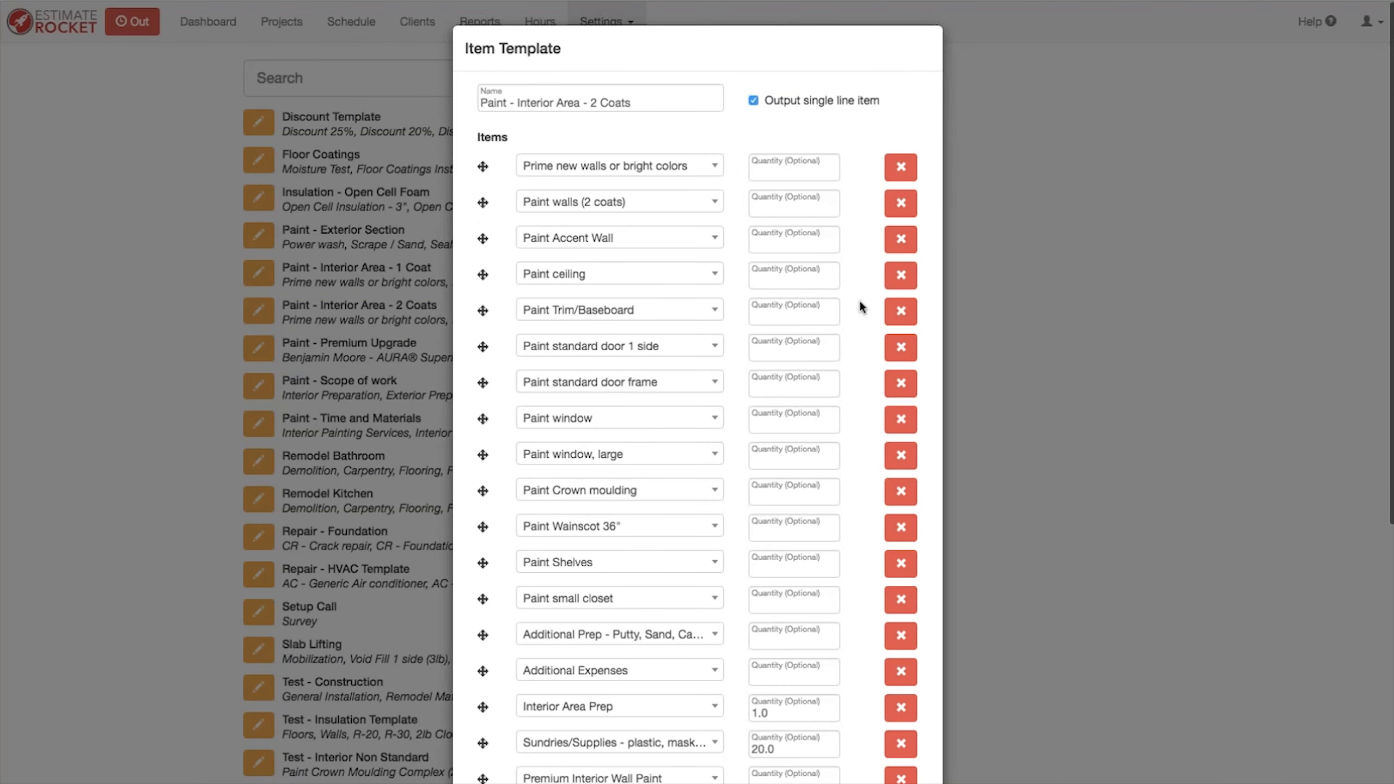
pyautogui.scroll(-6, 860, 307)
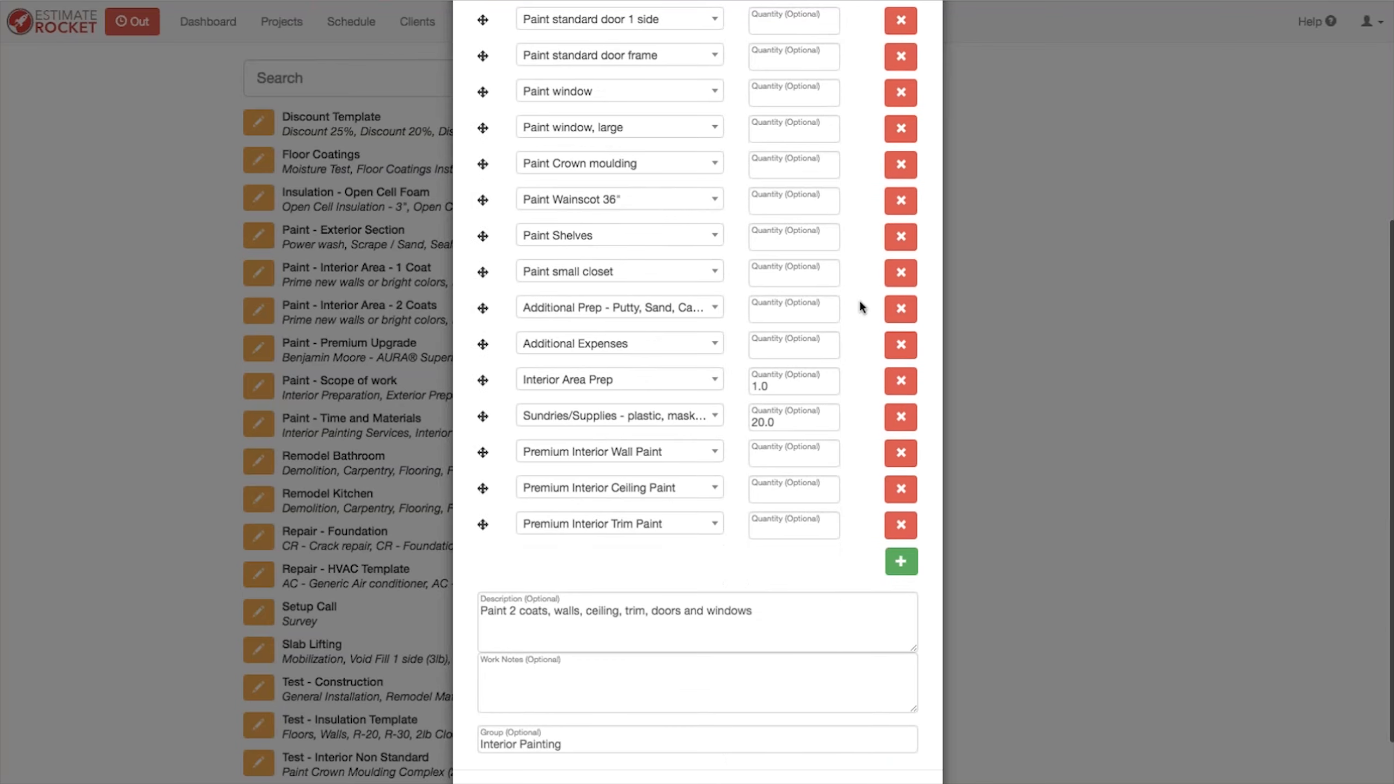
pyautogui.scroll(-1, 860, 307)
pyautogui.scroll(2, 860, 306)
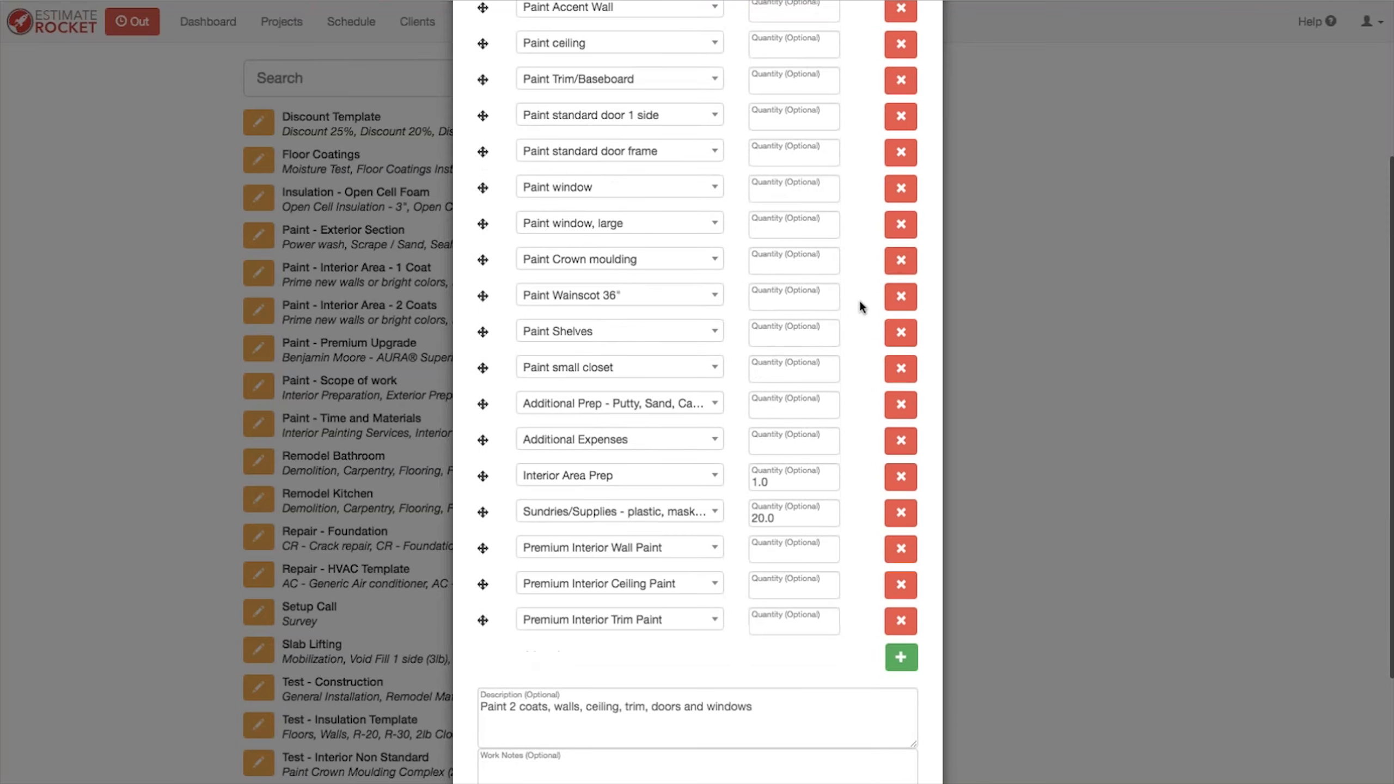
pyautogui.scroll(-2, 860, 306)
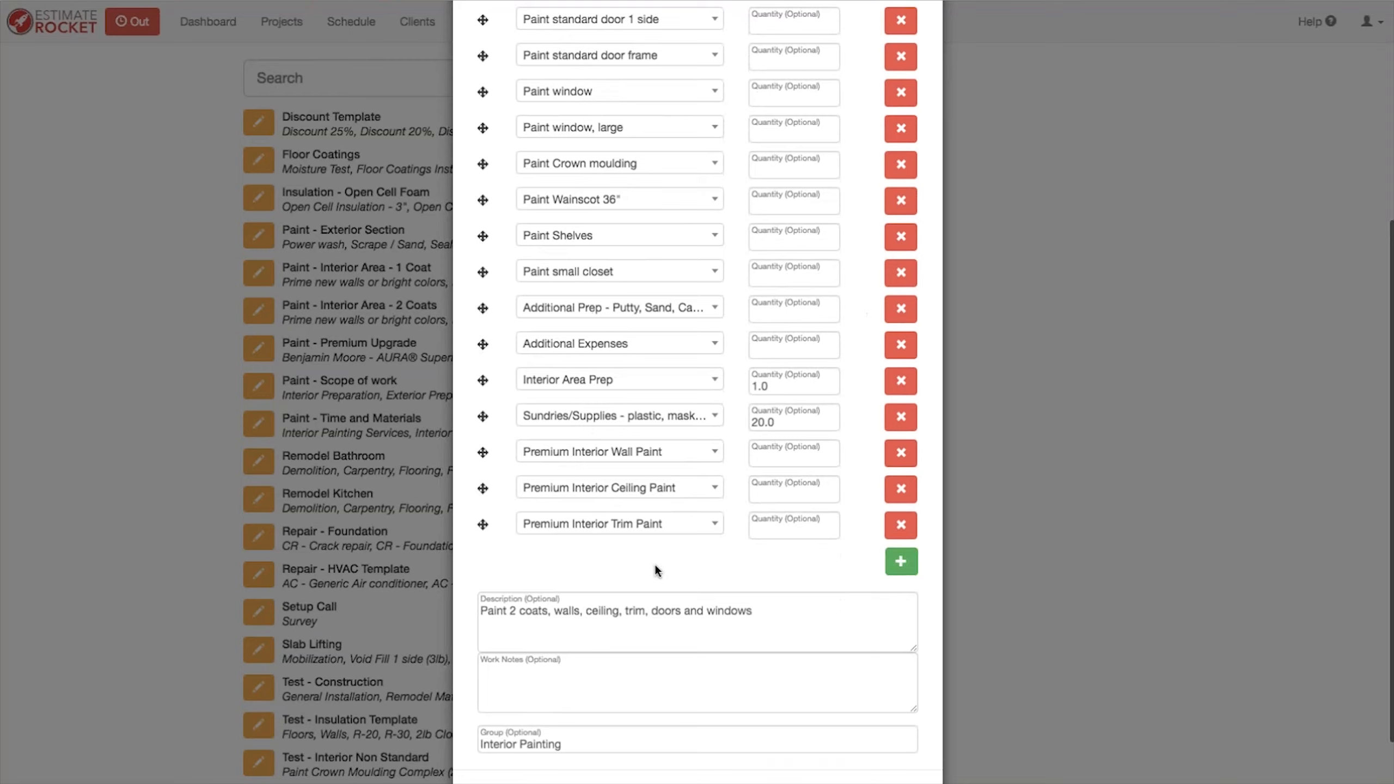
pyautogui.scroll(5, 654, 565)
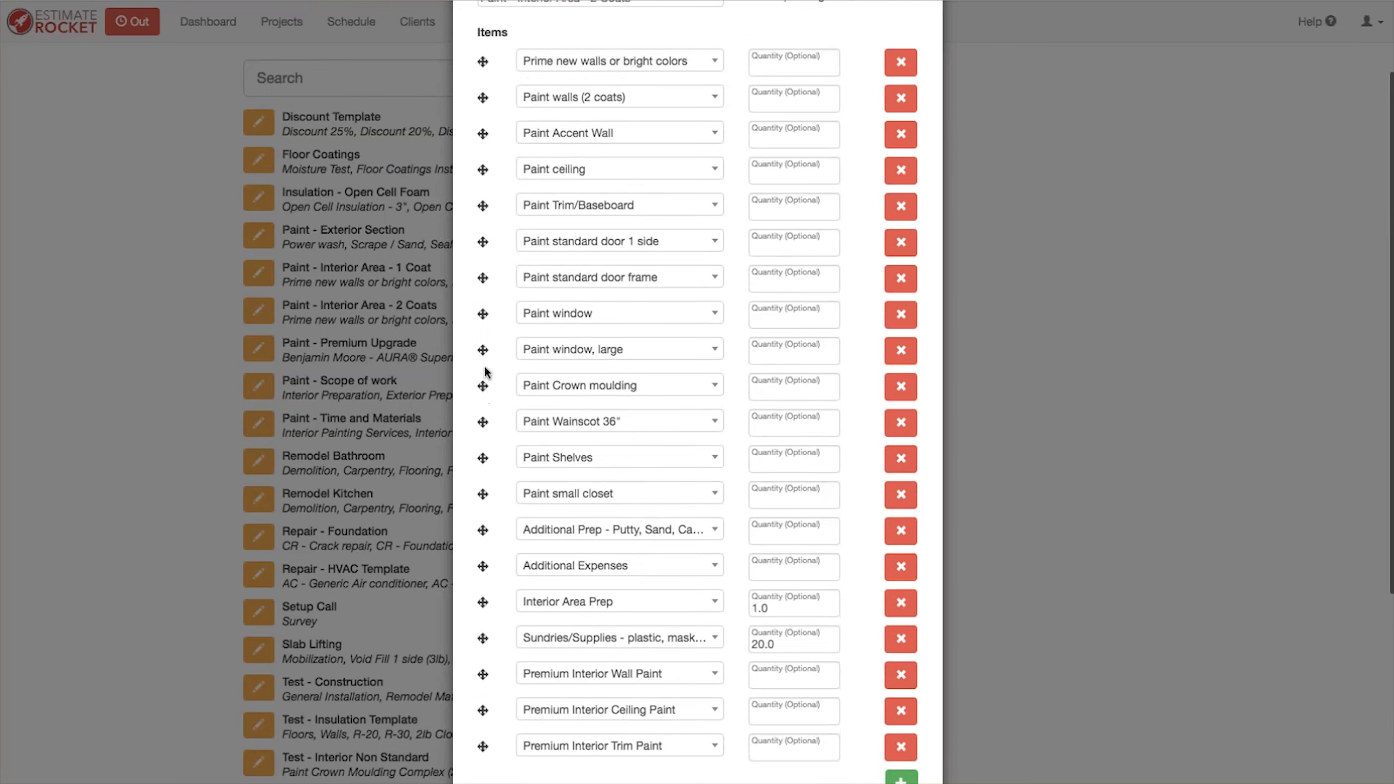
pyautogui.moveTo(482, 351); pyautogui.dragTo(482, 314)
pyautogui.moveTo(483, 562); pyautogui.dragTo(482, 61)
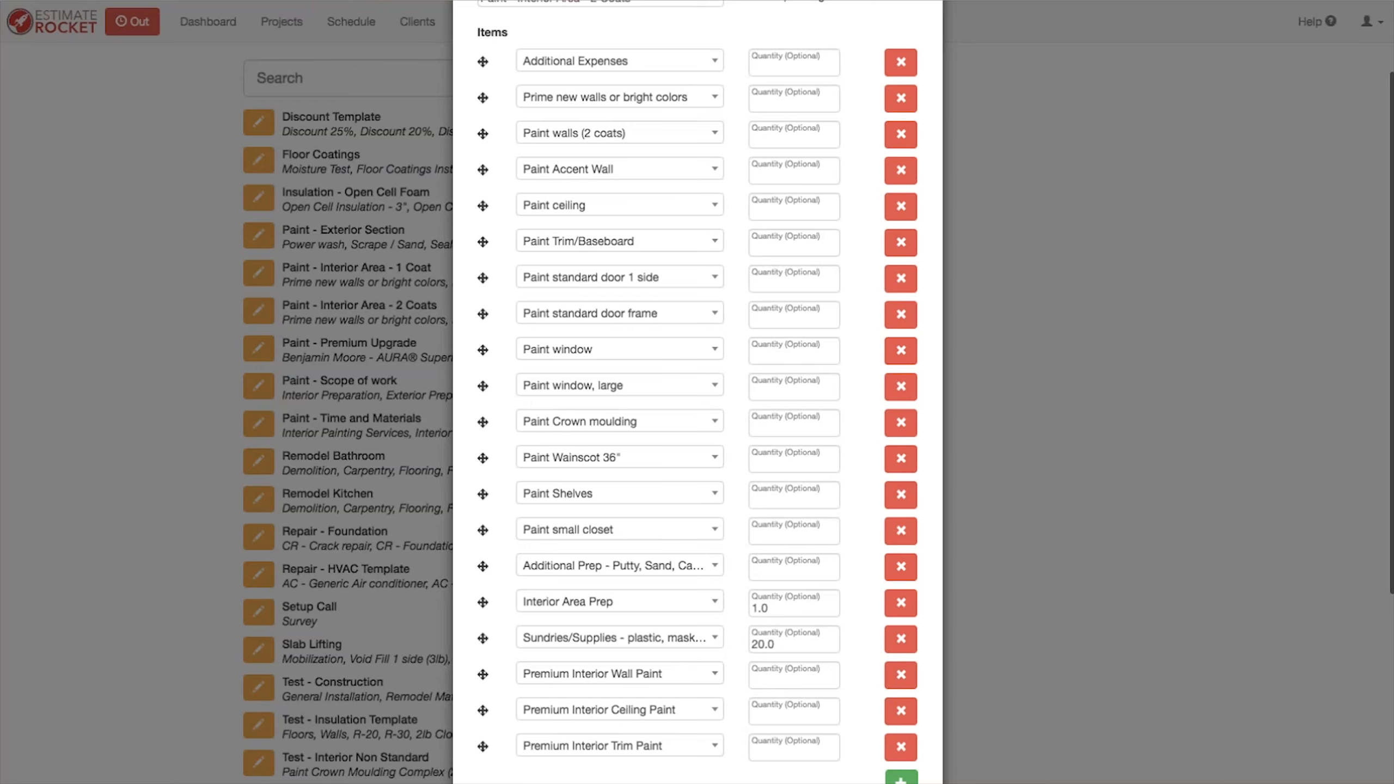
pyautogui.scroll(3, 768, 513)
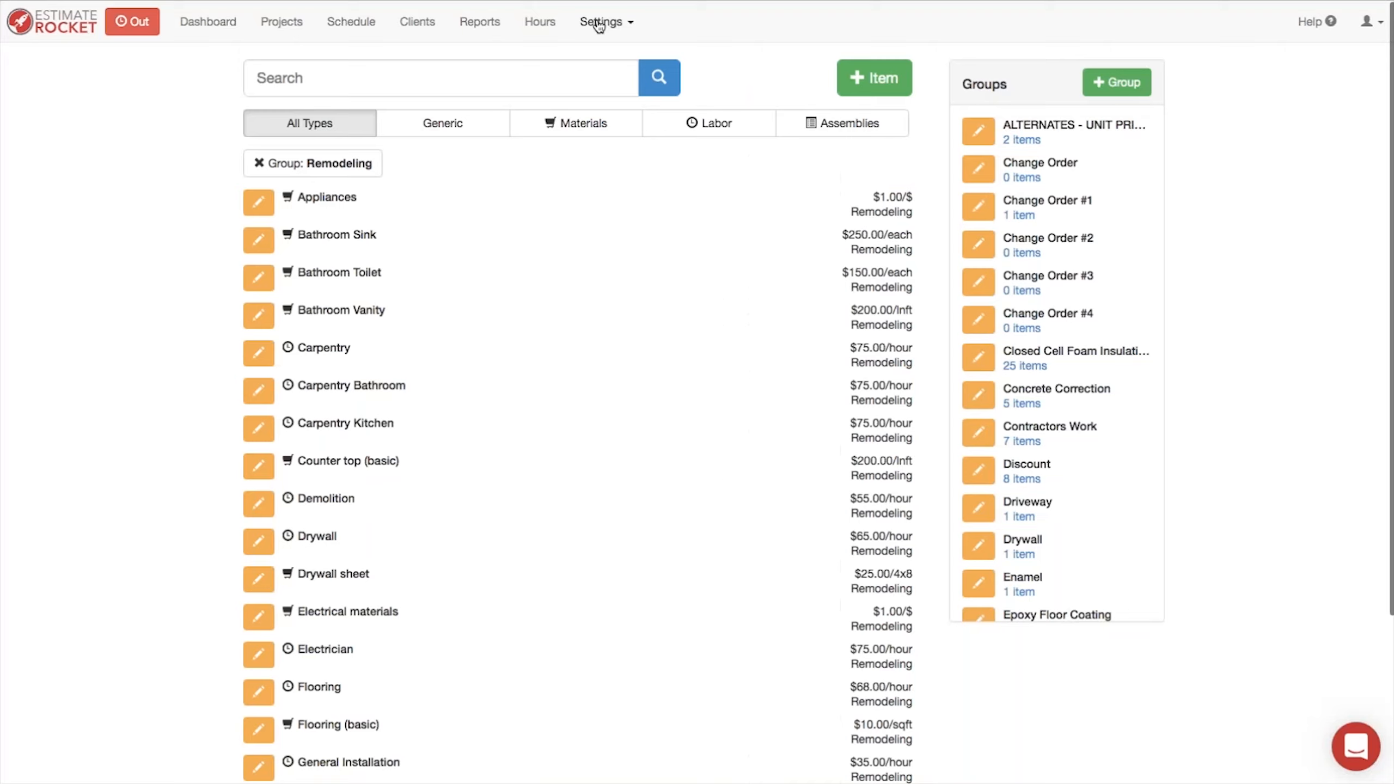
# Step: Open the item list
pyautogui.click(602, 23)
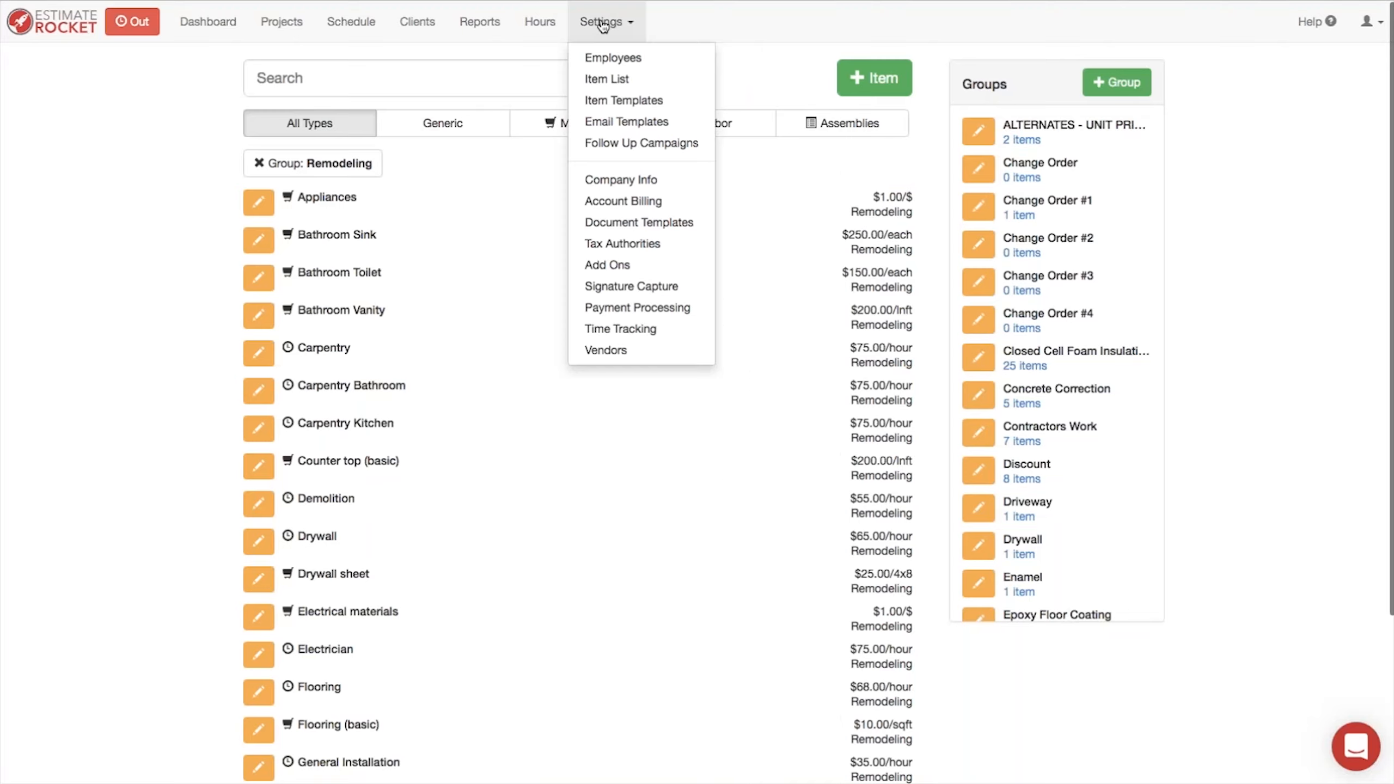
pyautogui.click(789, 48)
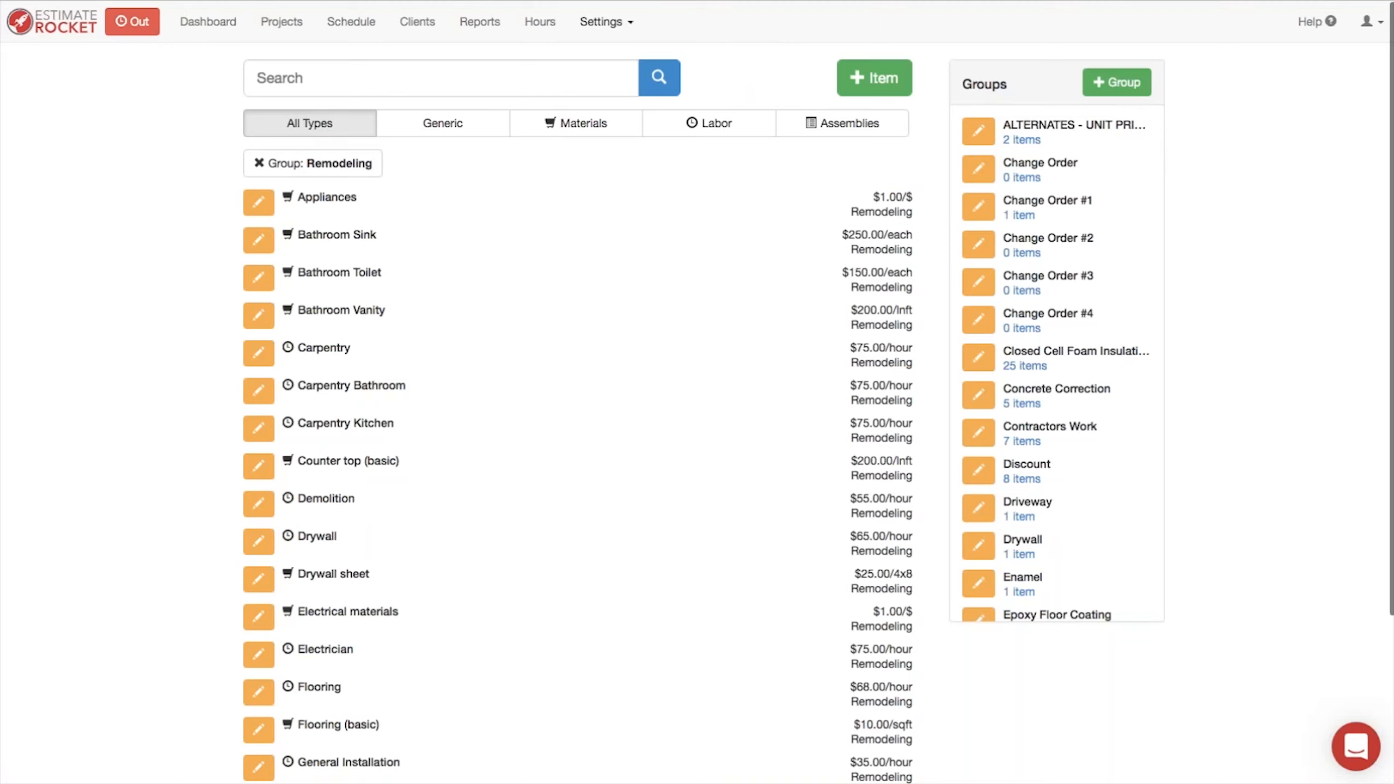
pyautogui.click(601, 23)
pyautogui.rightClick(613, 84)
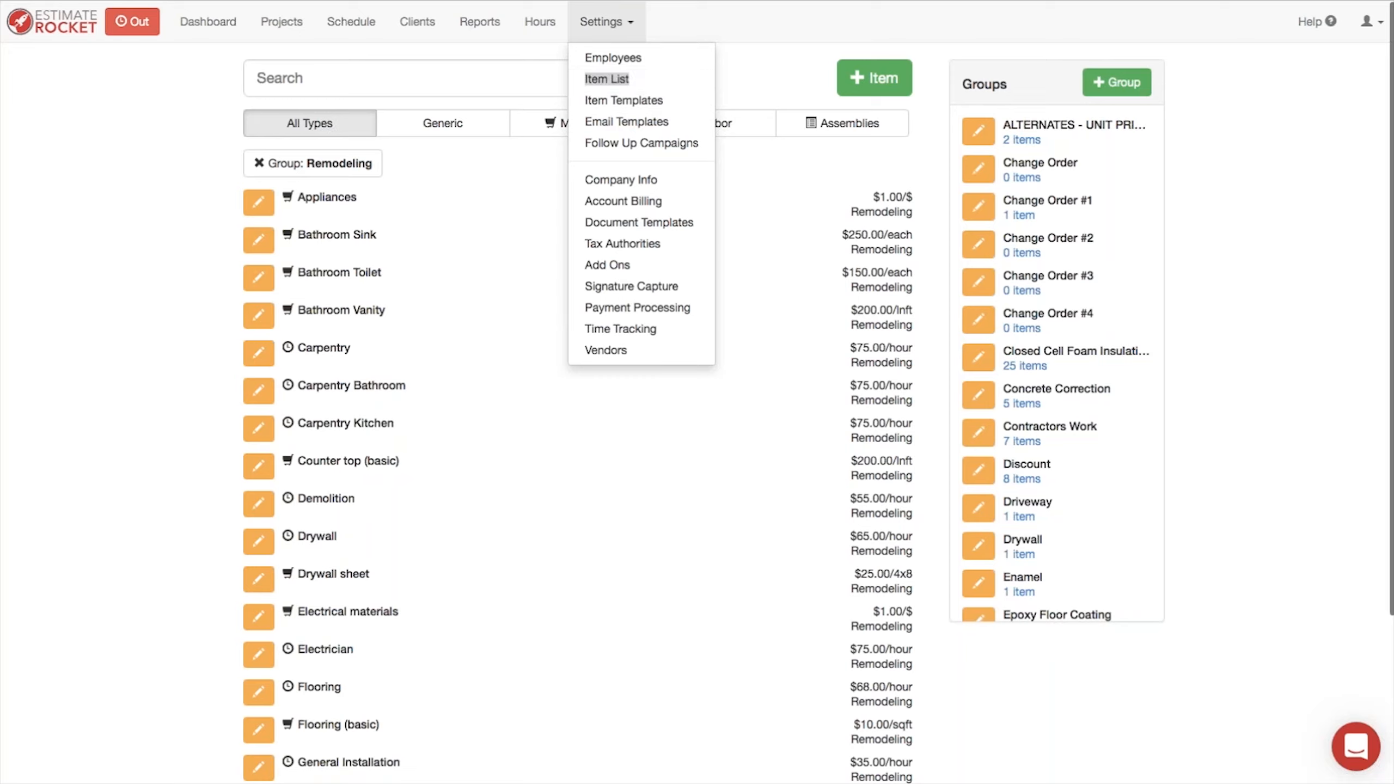
pyautogui.click(593, 20)
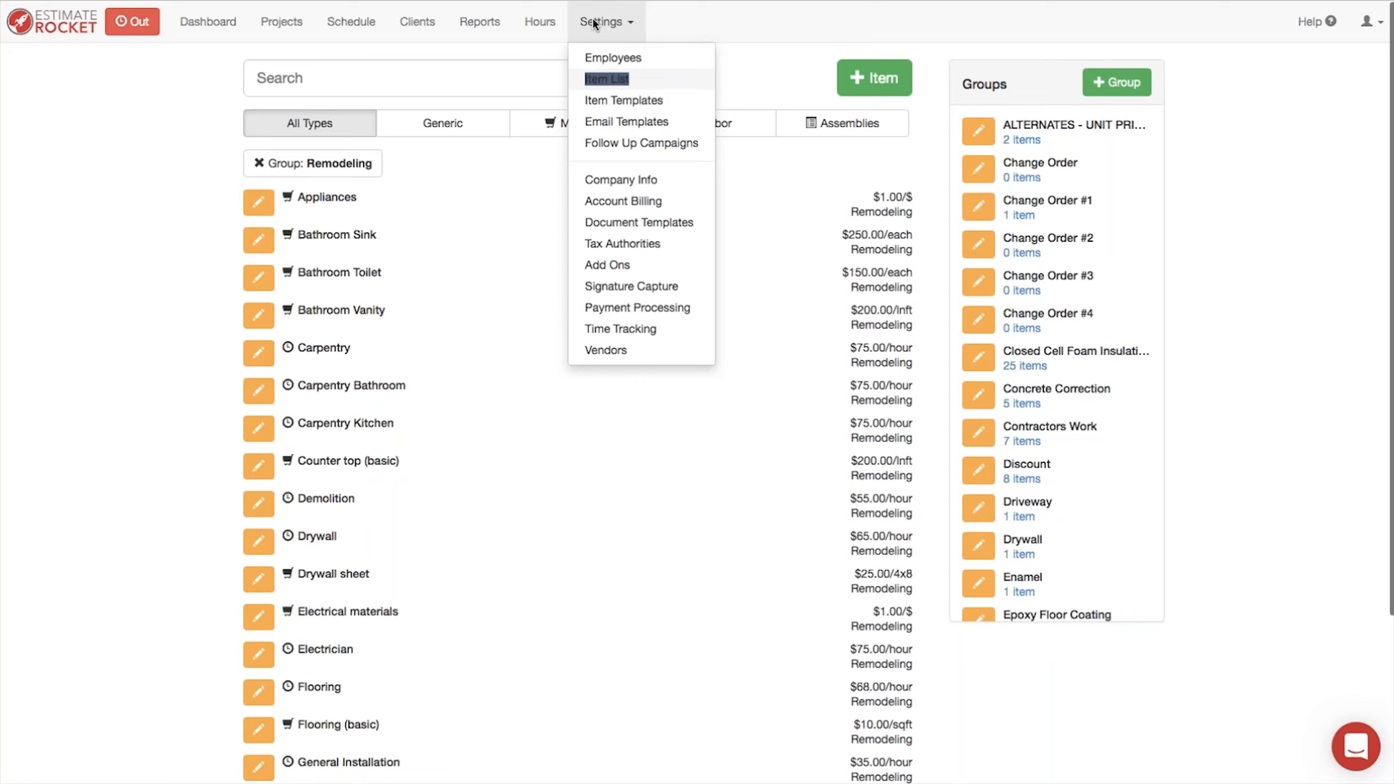
pyautogui.click(730, 25)
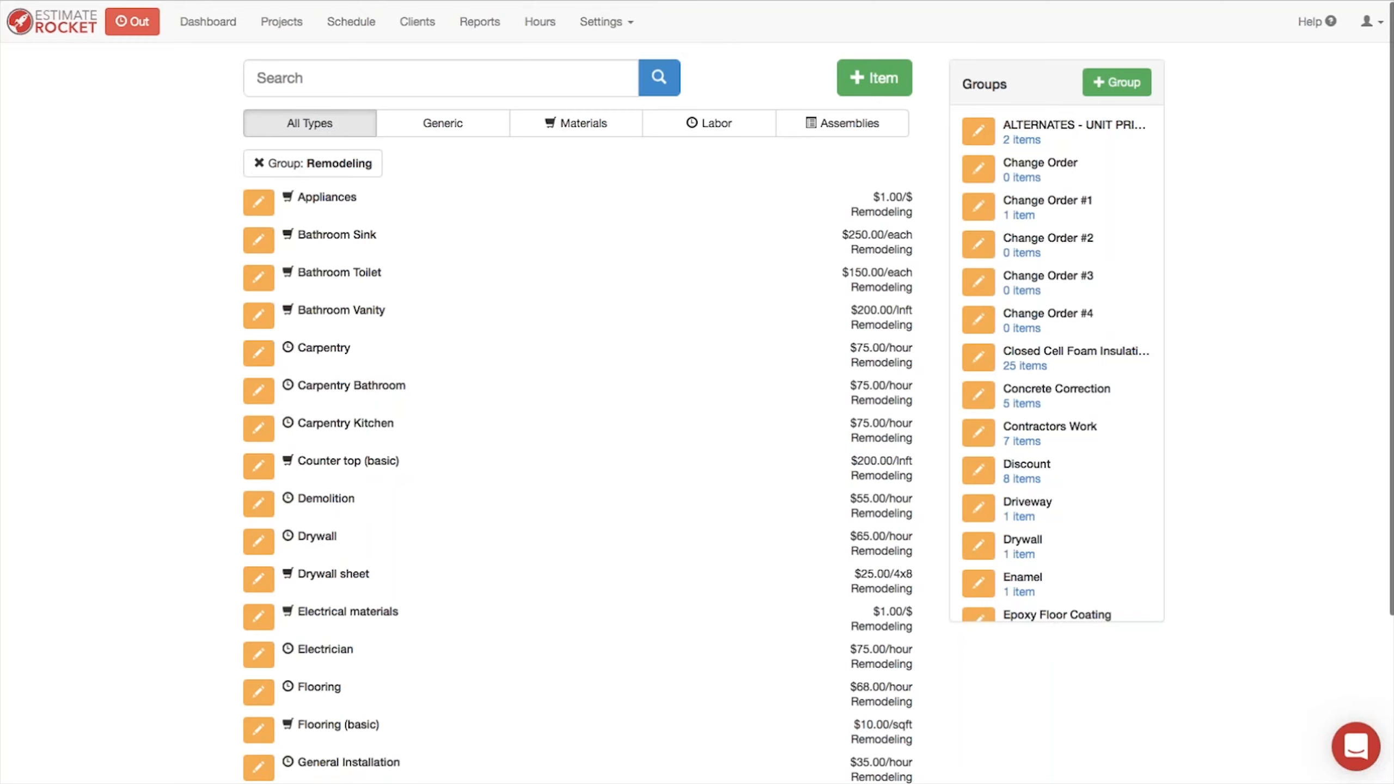
# Step: Clear the Remodeling group filter and search the item list for "paint wall"
pyautogui.click(259, 165)
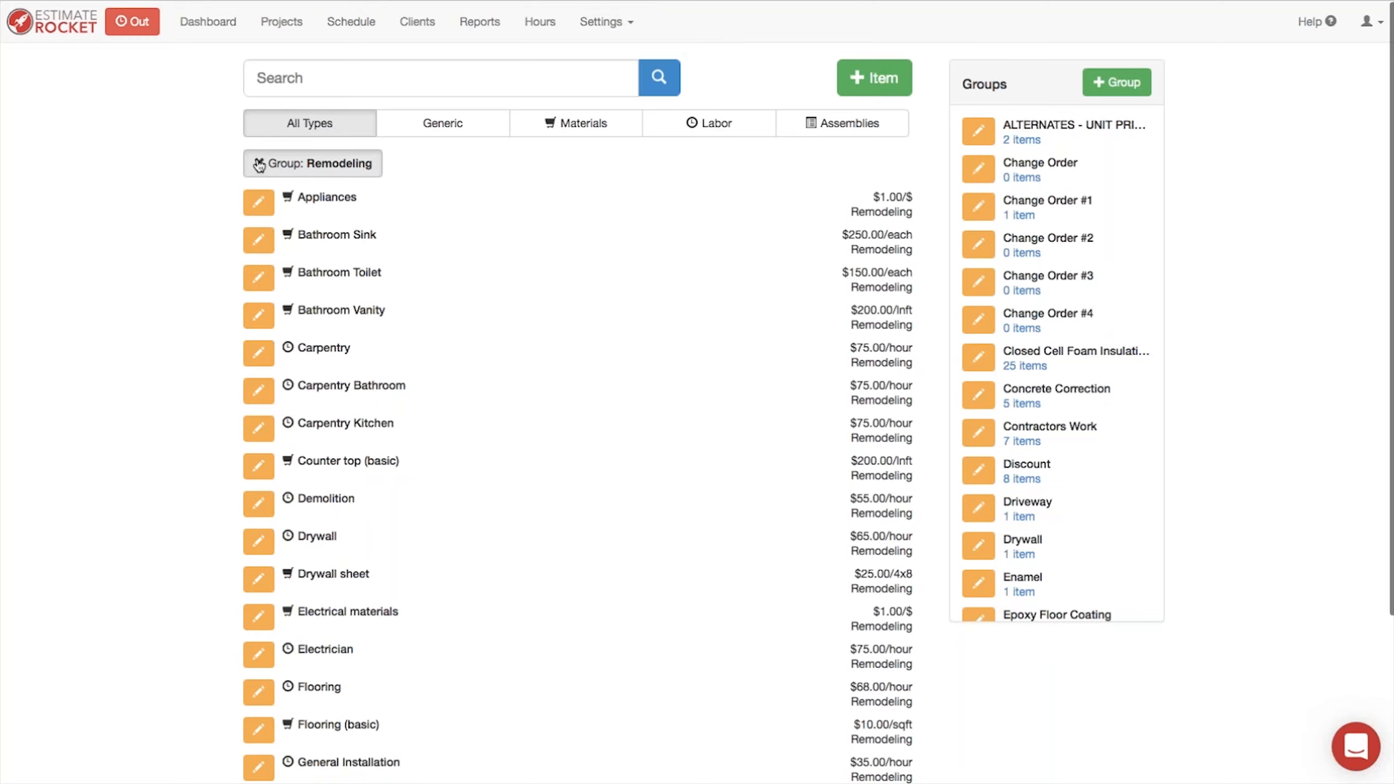
pyautogui.click(279, 80)
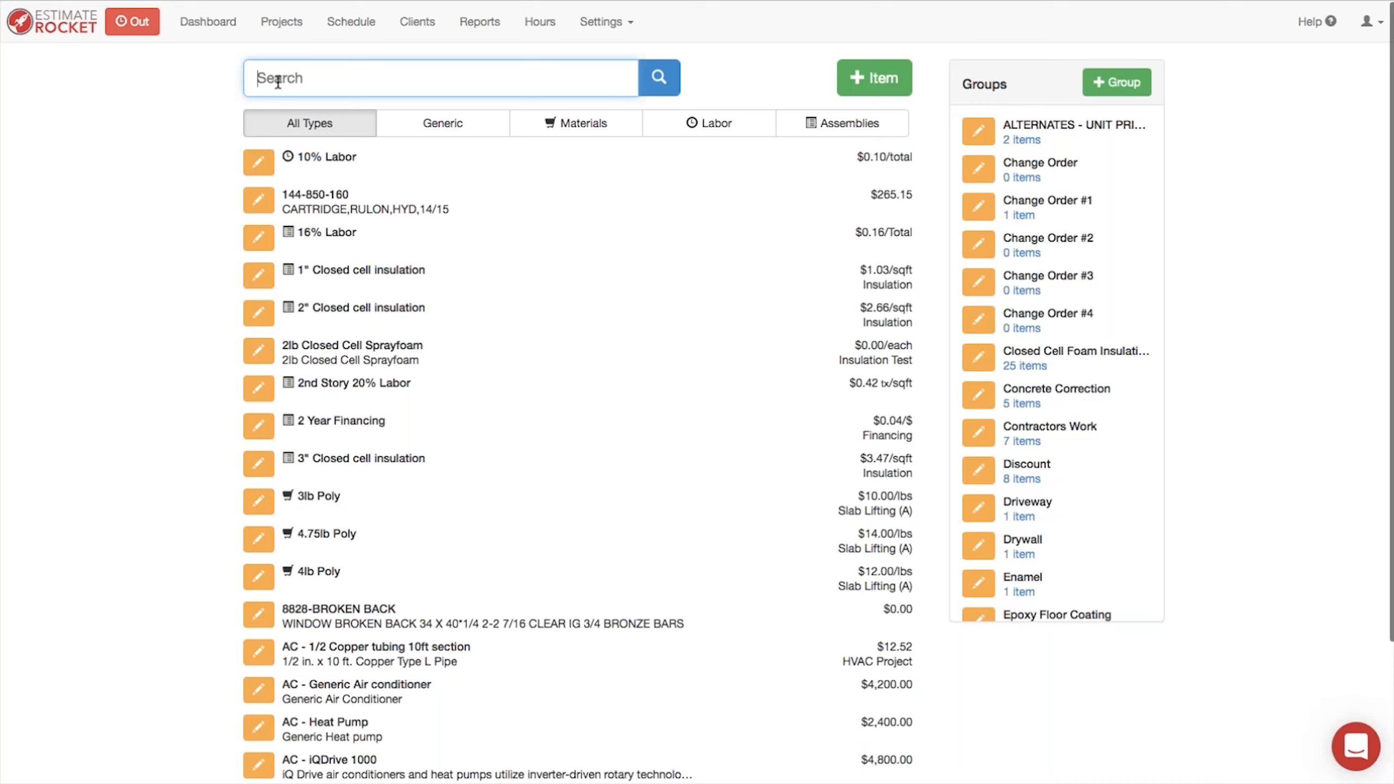
pyautogui.write('paint wall')
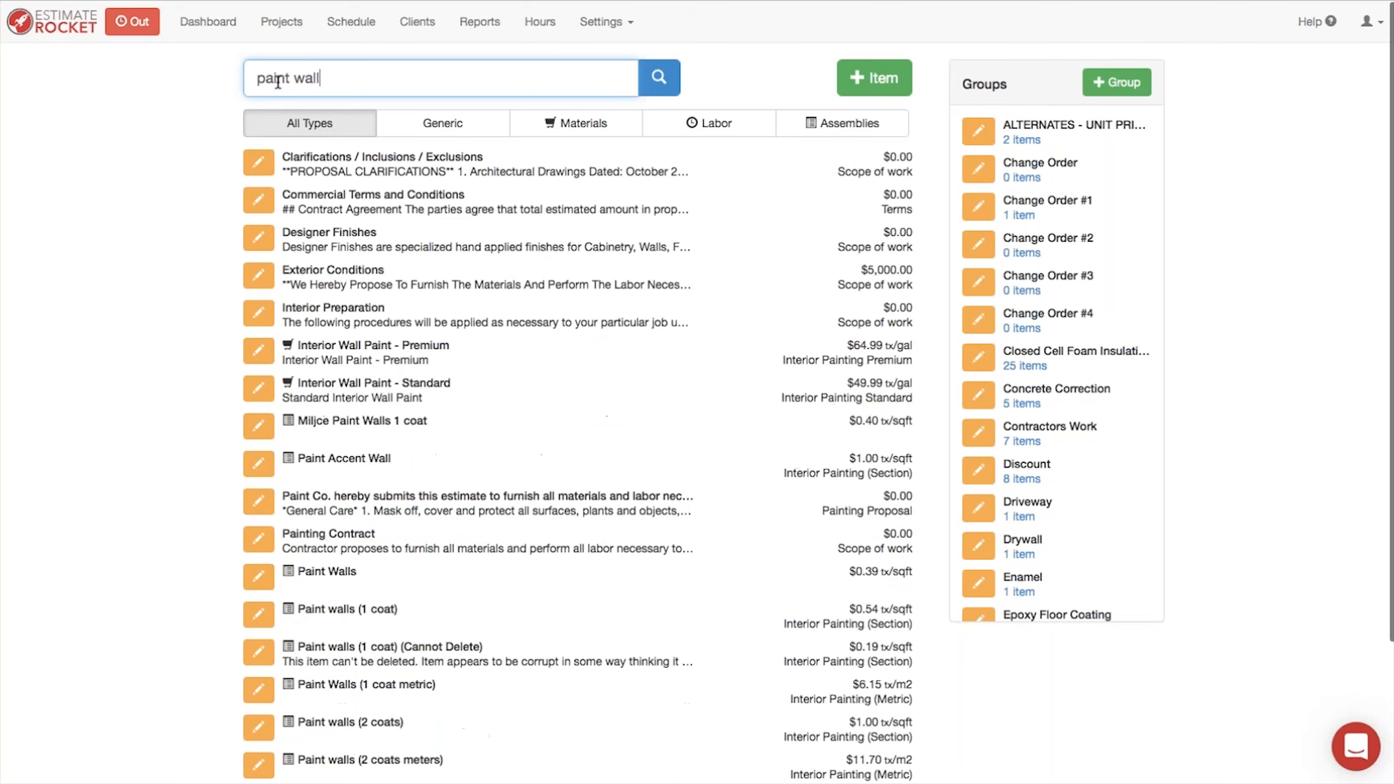
pyautogui.write(' 2 coat')
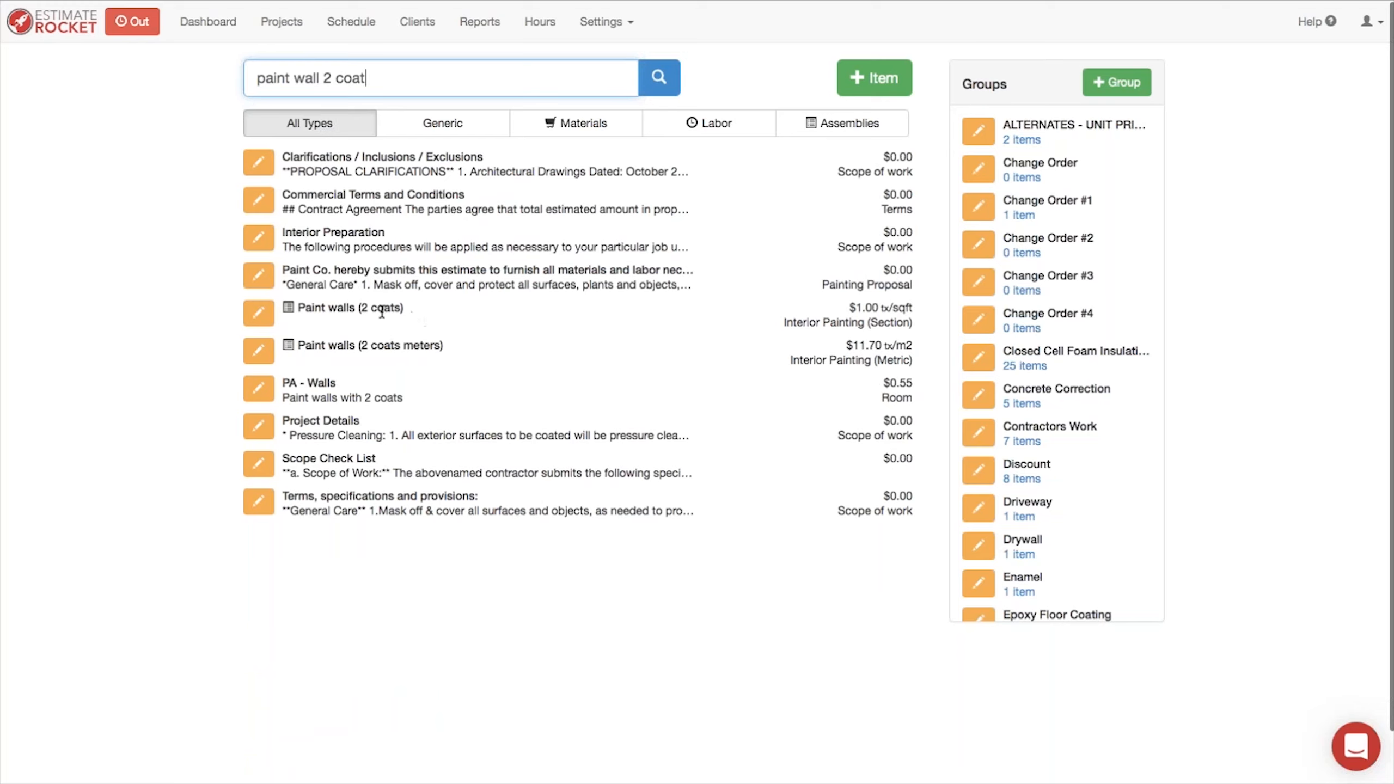
# Step: Narrow the item list search to "paint wall 2 coat" and open the Paint walls (2 coats) assembly for editing
pyautogui.click(260, 315)
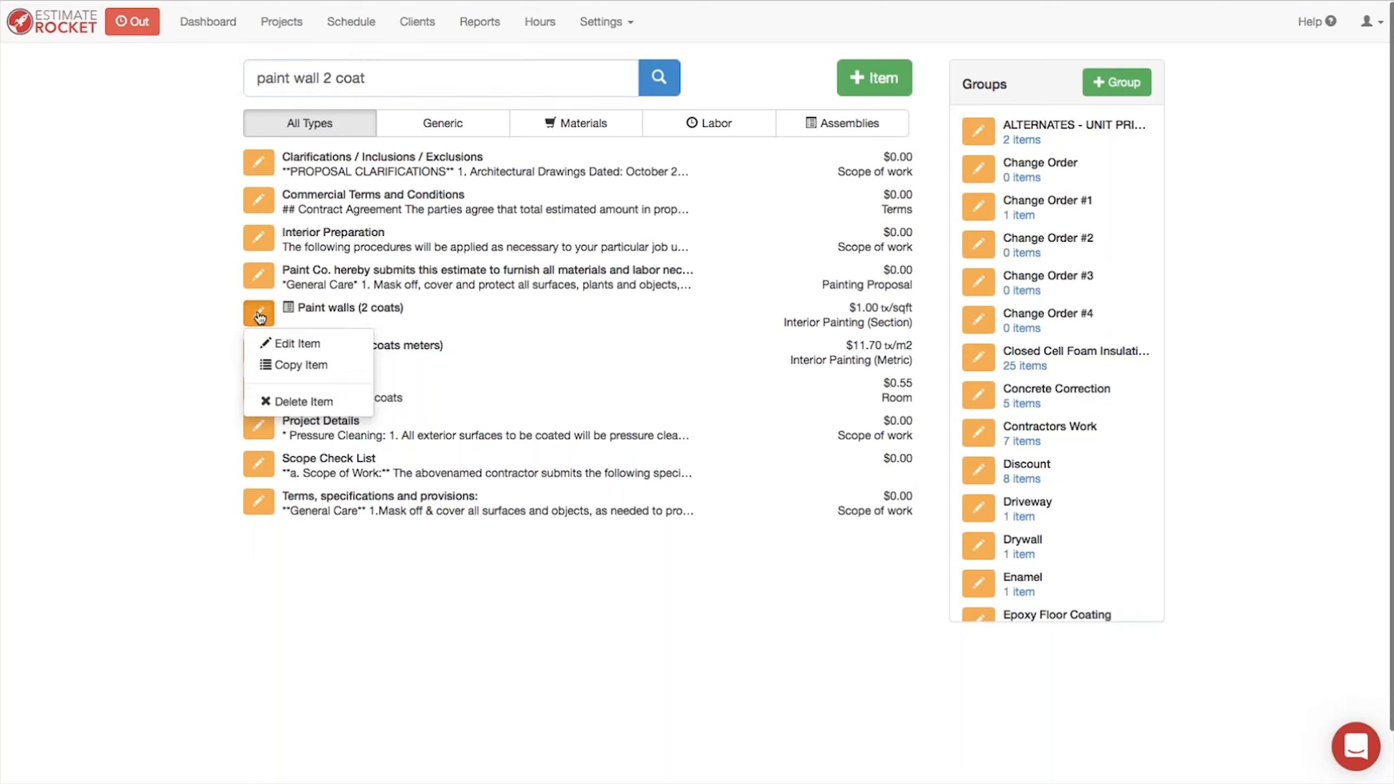
pyautogui.click(297, 343)
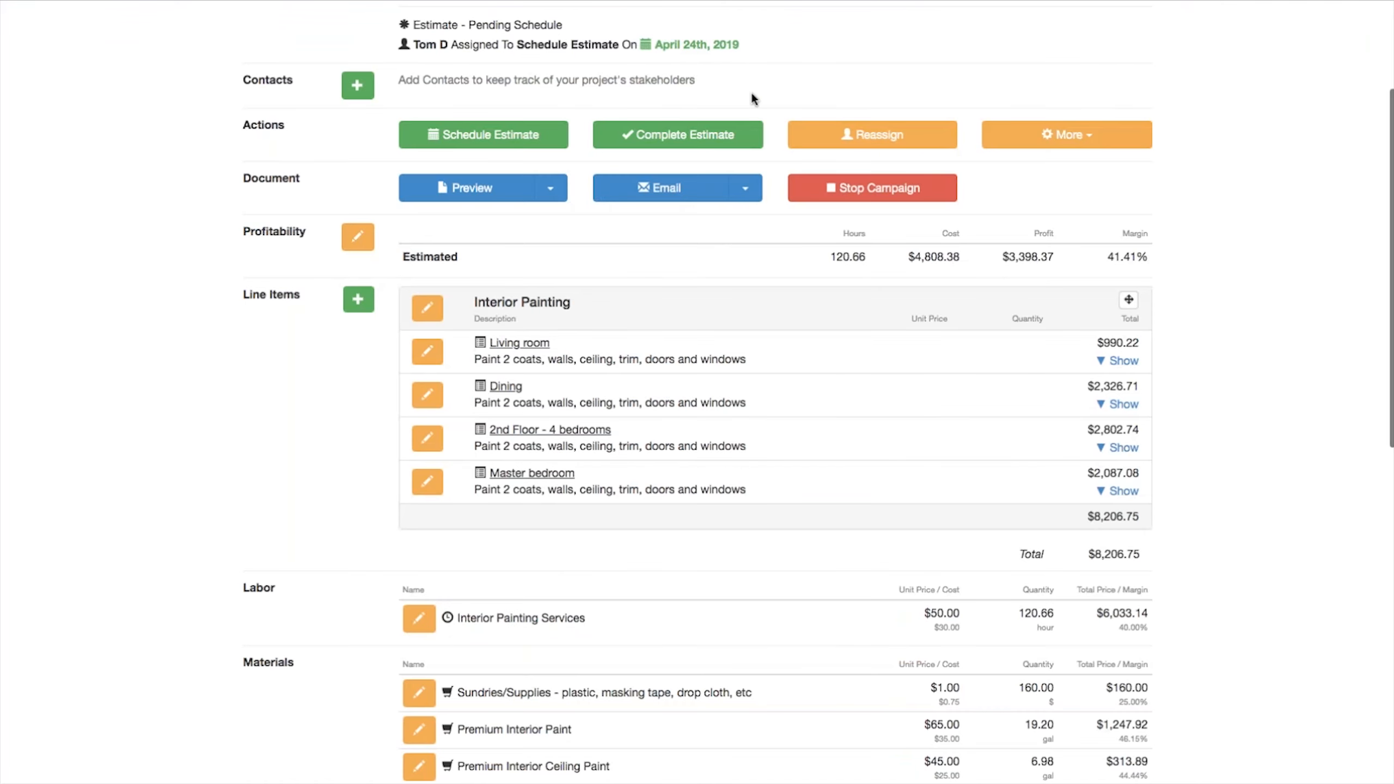
# Step: Return to the item list from the estimate and filter it to labor items only
pyautogui.scroll(4, 752, 91)
pyautogui.click(633, 33)
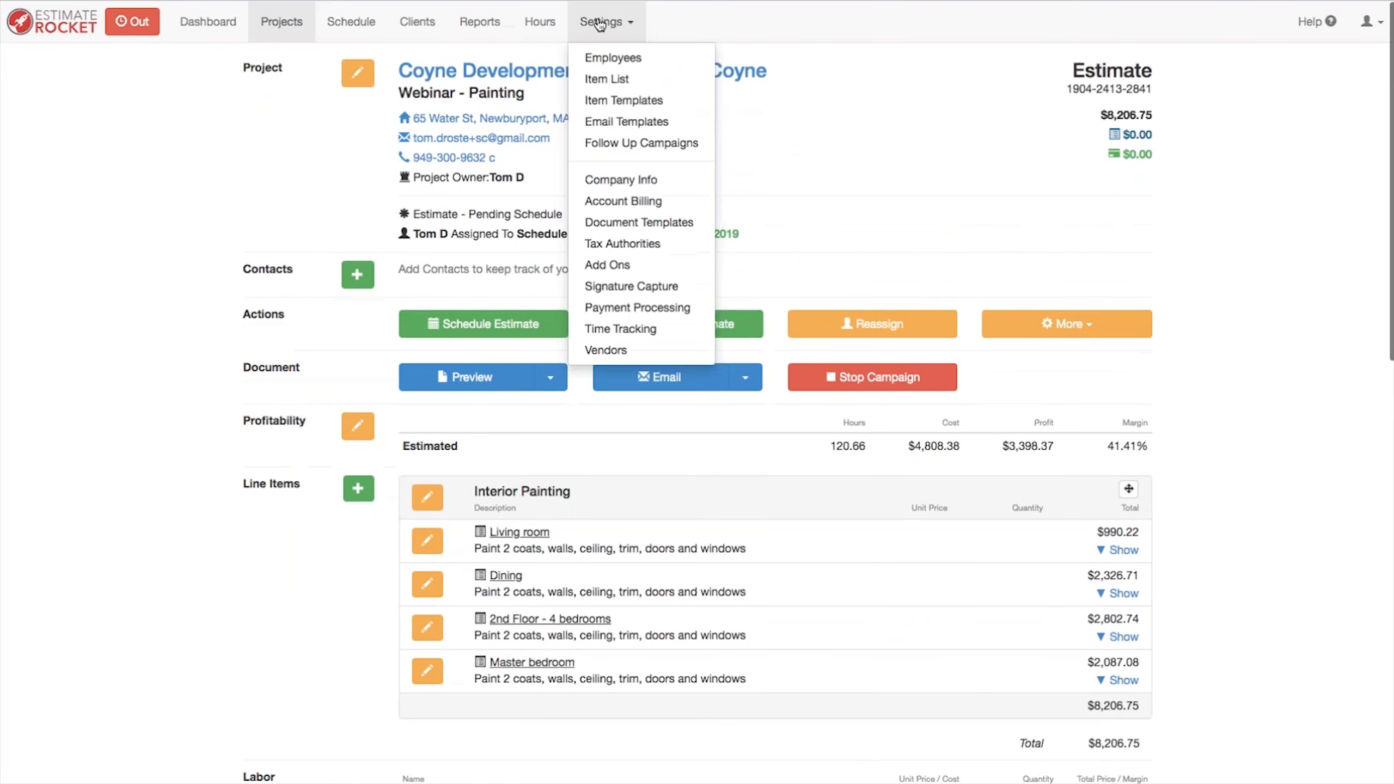
pyautogui.click(606, 80)
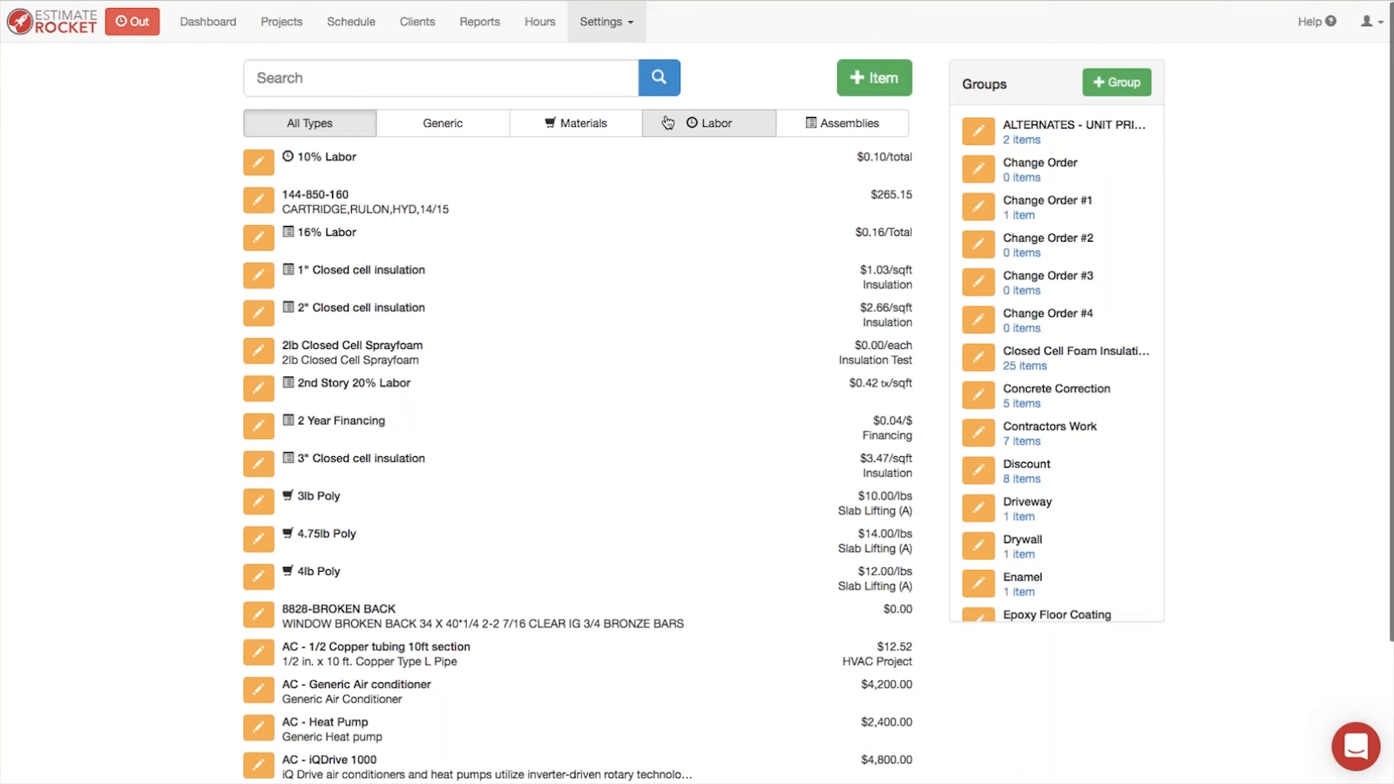
pyautogui.click(699, 128)
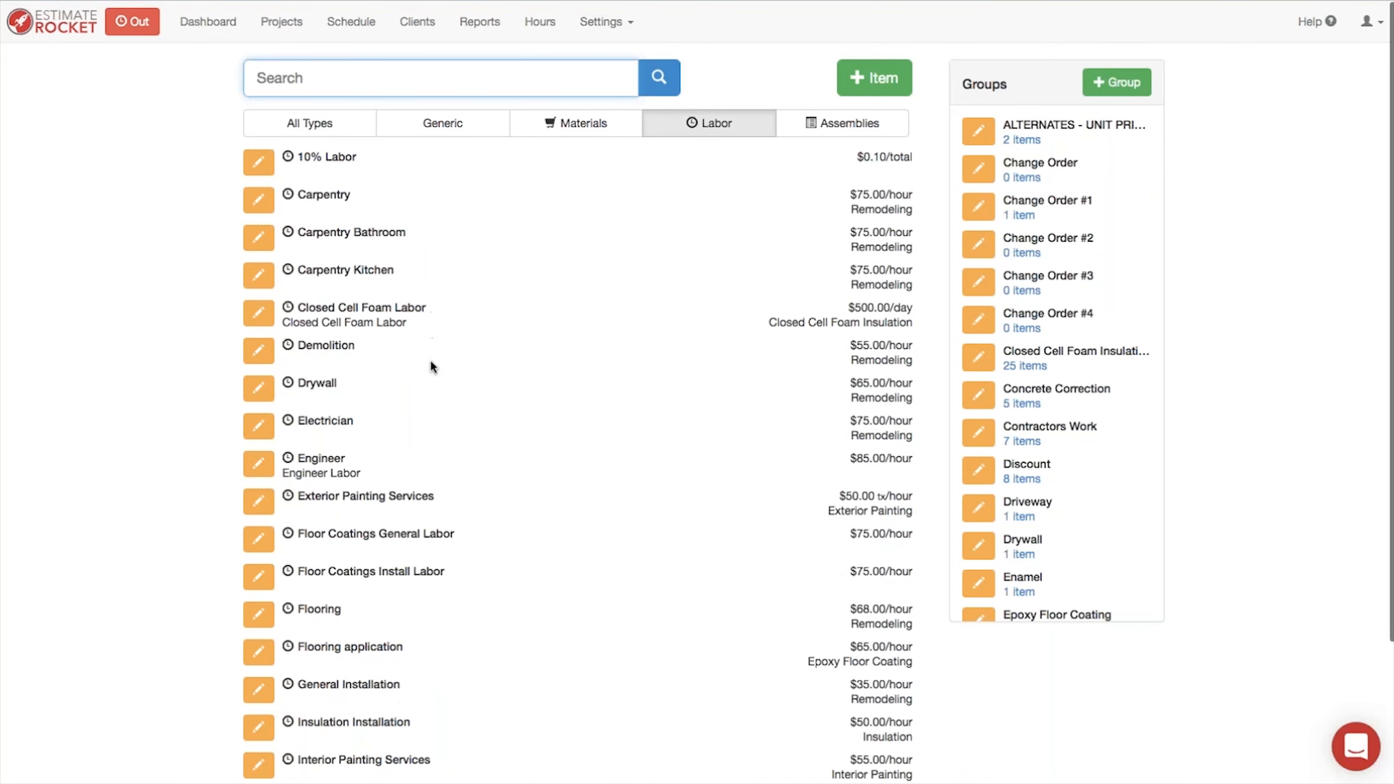
# Step: Open the $55/hour Interior Painting Services labor item to review it, then cancel out of it
pyautogui.scroll(-10, 435, 382)
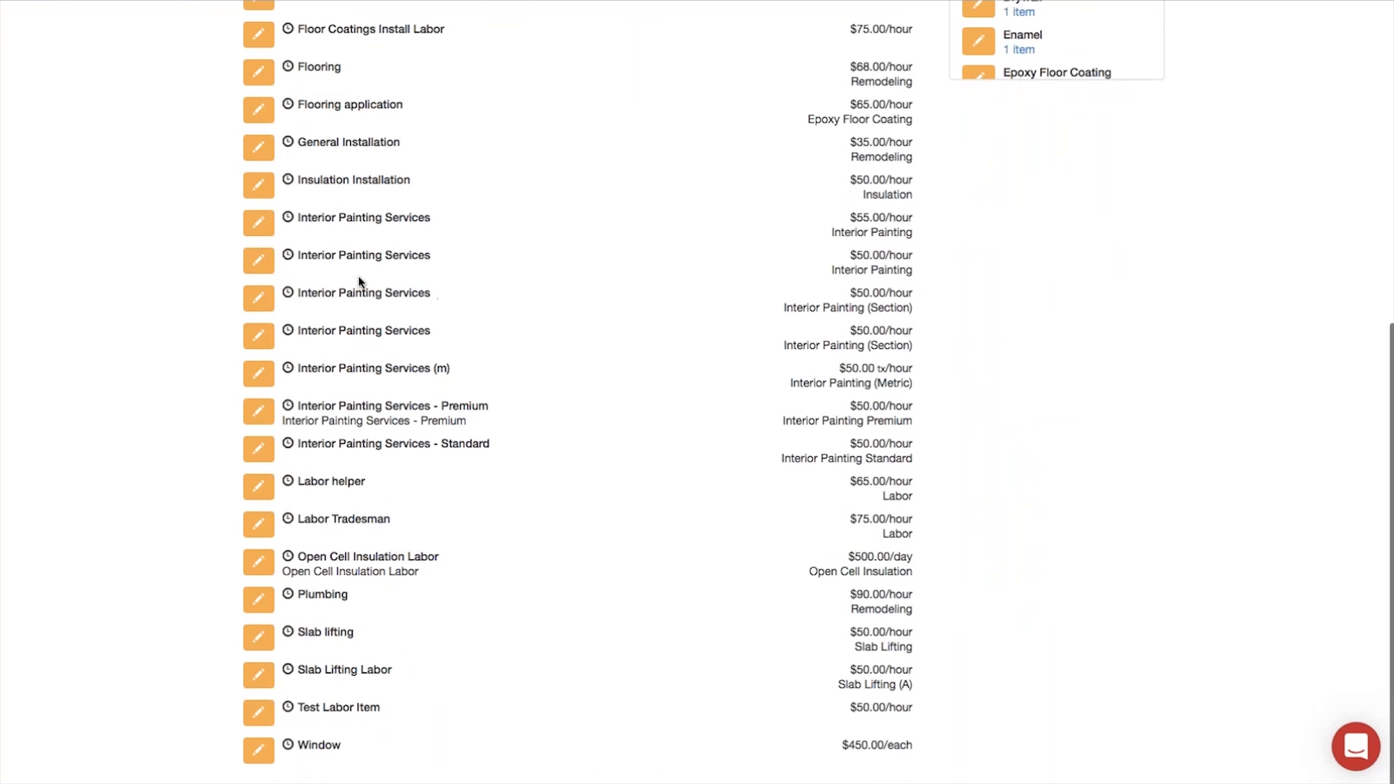
pyautogui.click(258, 225)
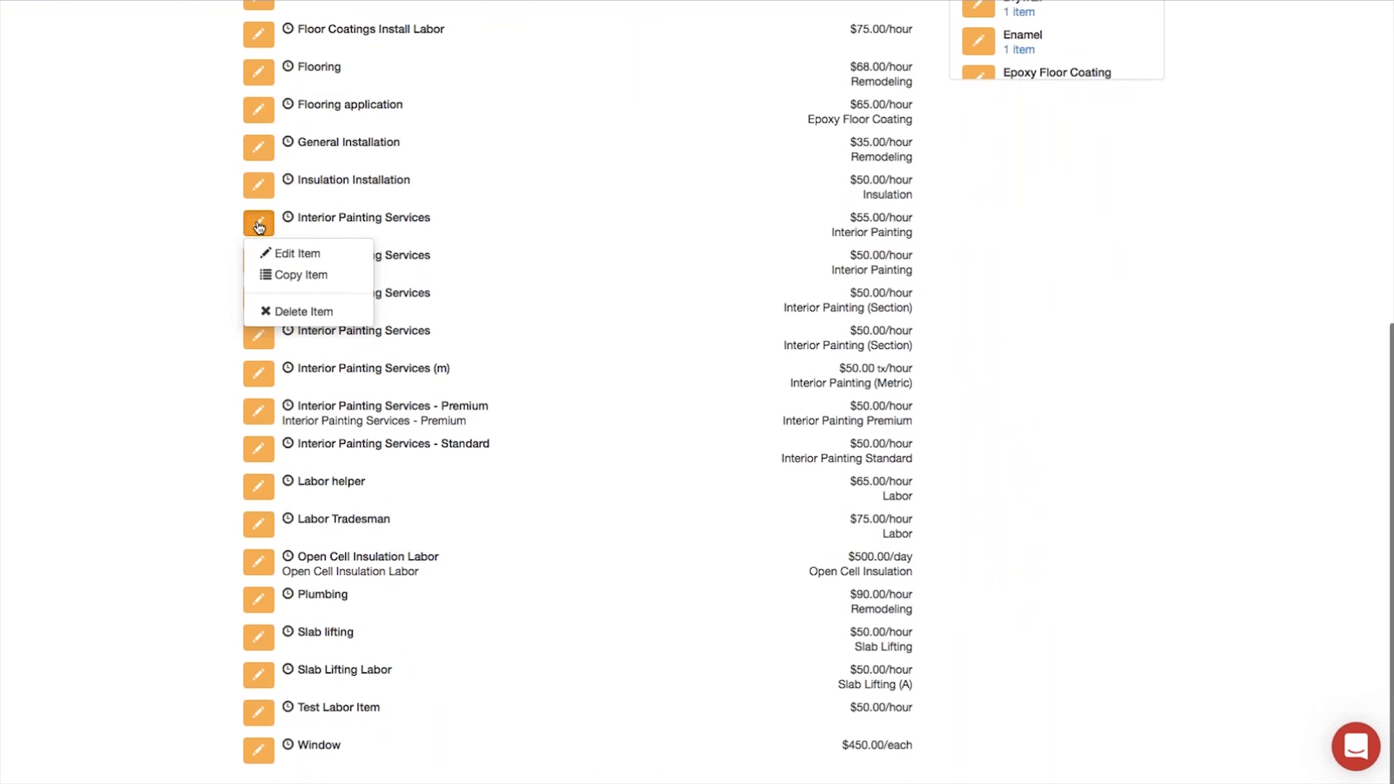
pyautogui.click(310, 258)
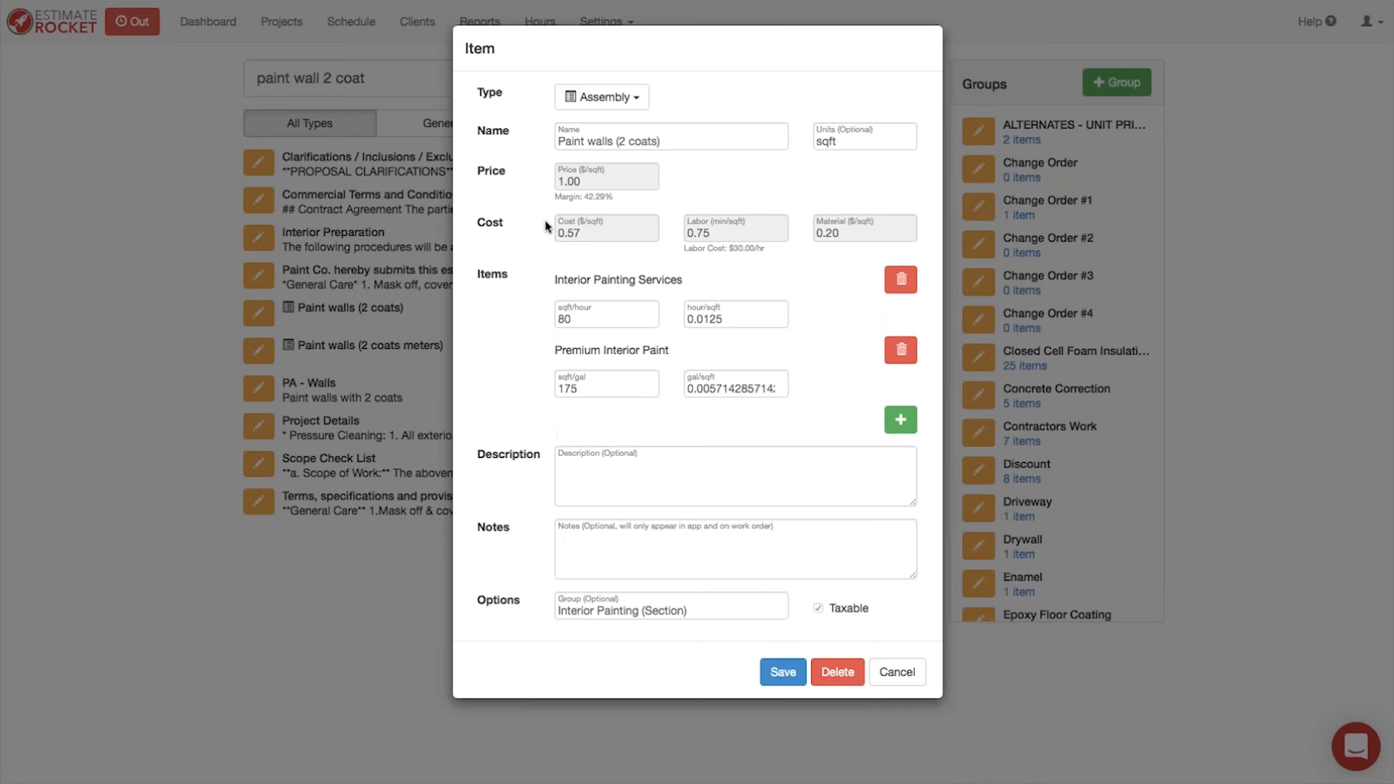
pyautogui.click(714, 450)
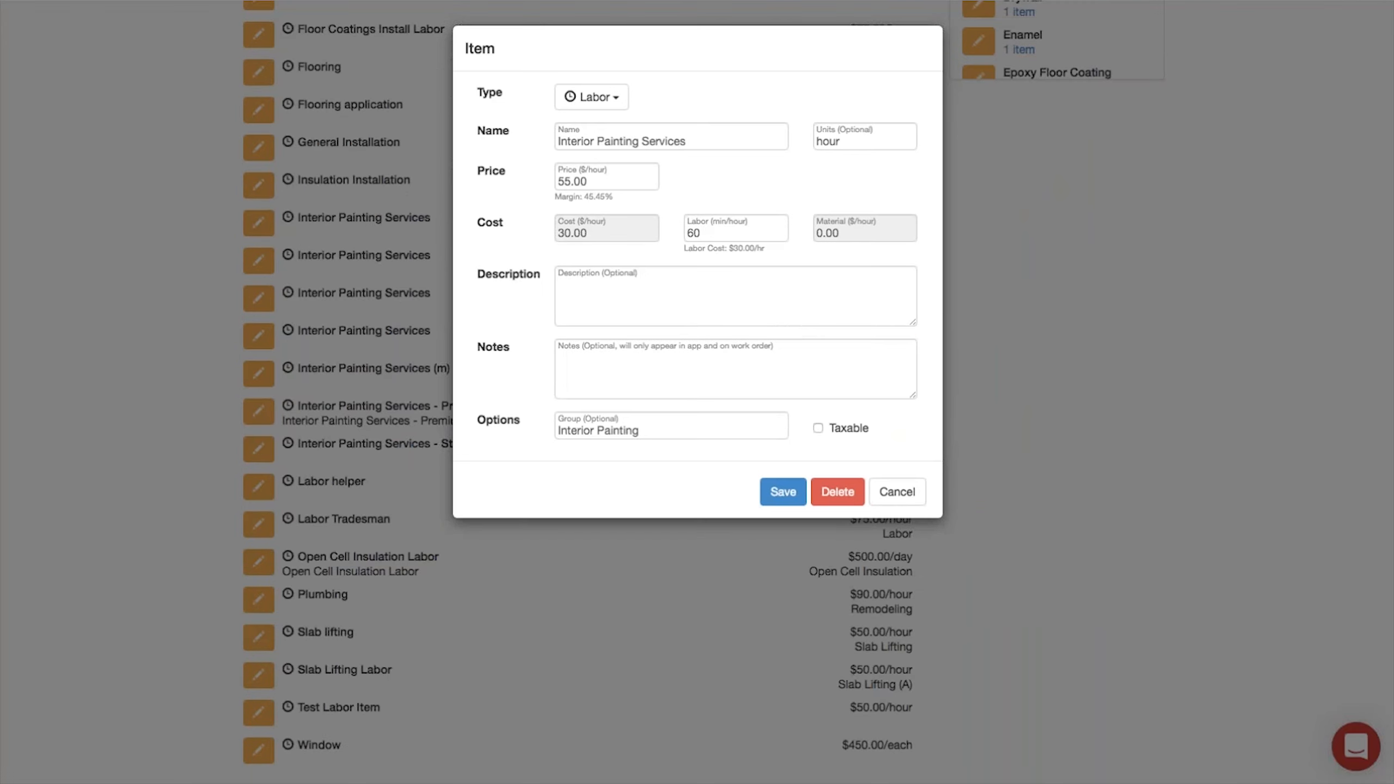
pyautogui.click(897, 492)
# Step: Search the labor items for "int prem paint"
pyautogui.scroll(6, 622, 307)
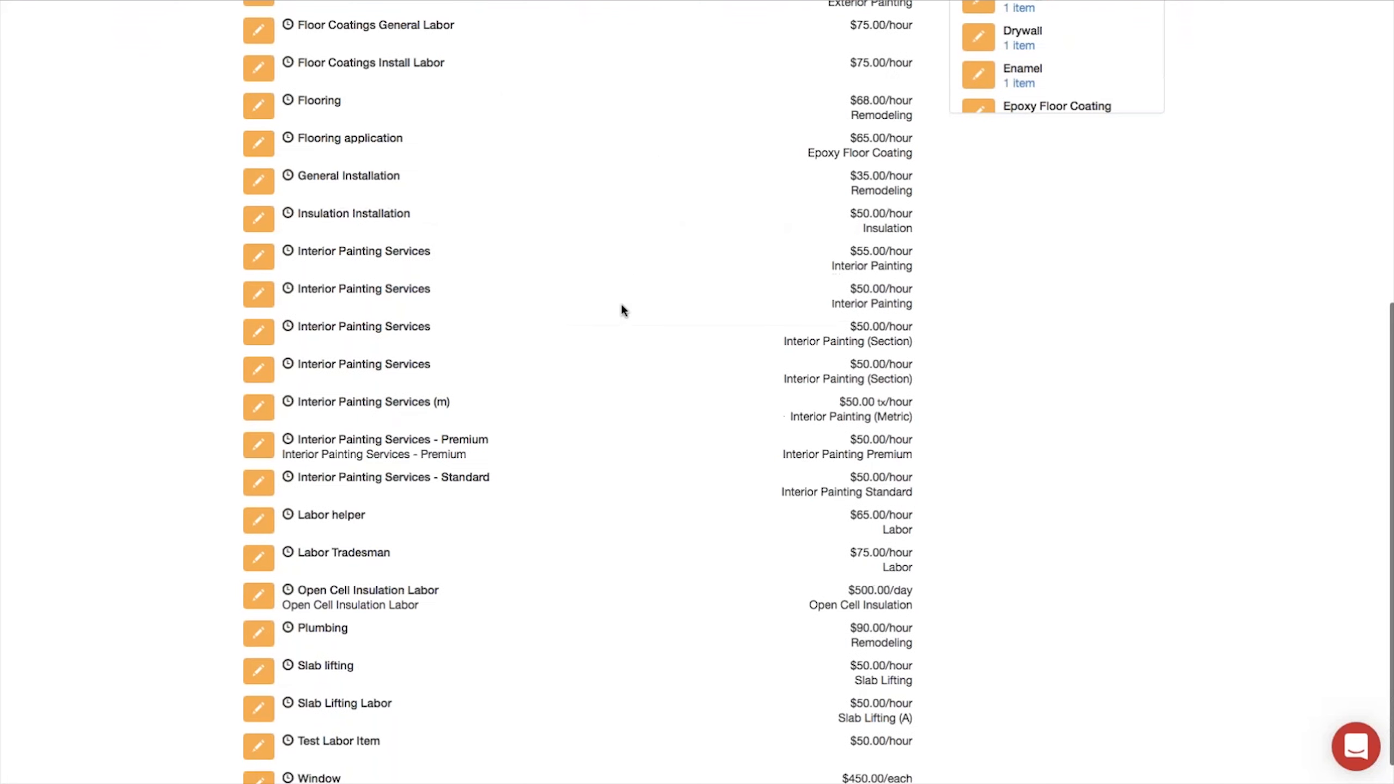
pyautogui.scroll(4, 621, 310)
pyautogui.click(331, 76)
pyautogui.write('int prep')
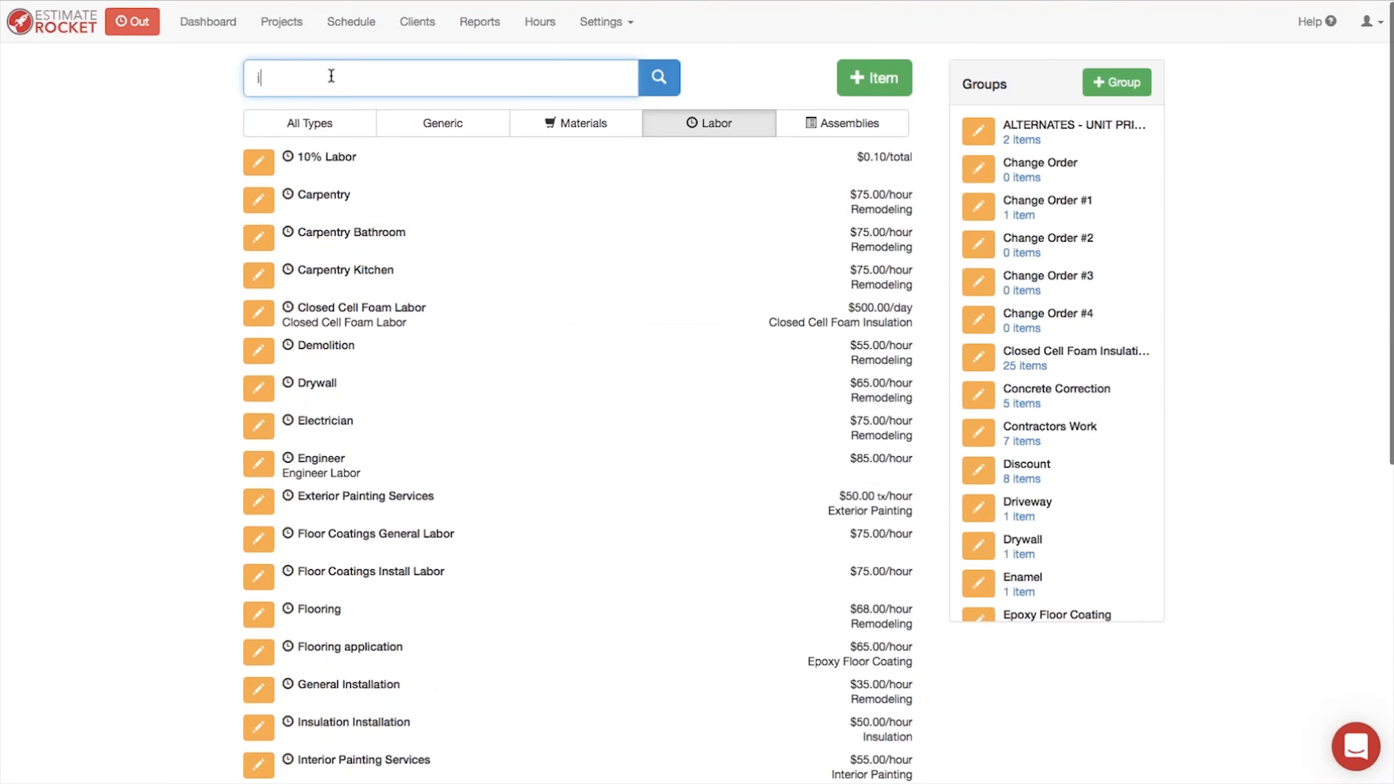
pyautogui.press('BackSpace')
pyautogui.press('BackSpace')
pyautogui.write('m pain')
pyautogui.press('BackSpace')
pyautogui.write('int')
pyautogui.press('Return')
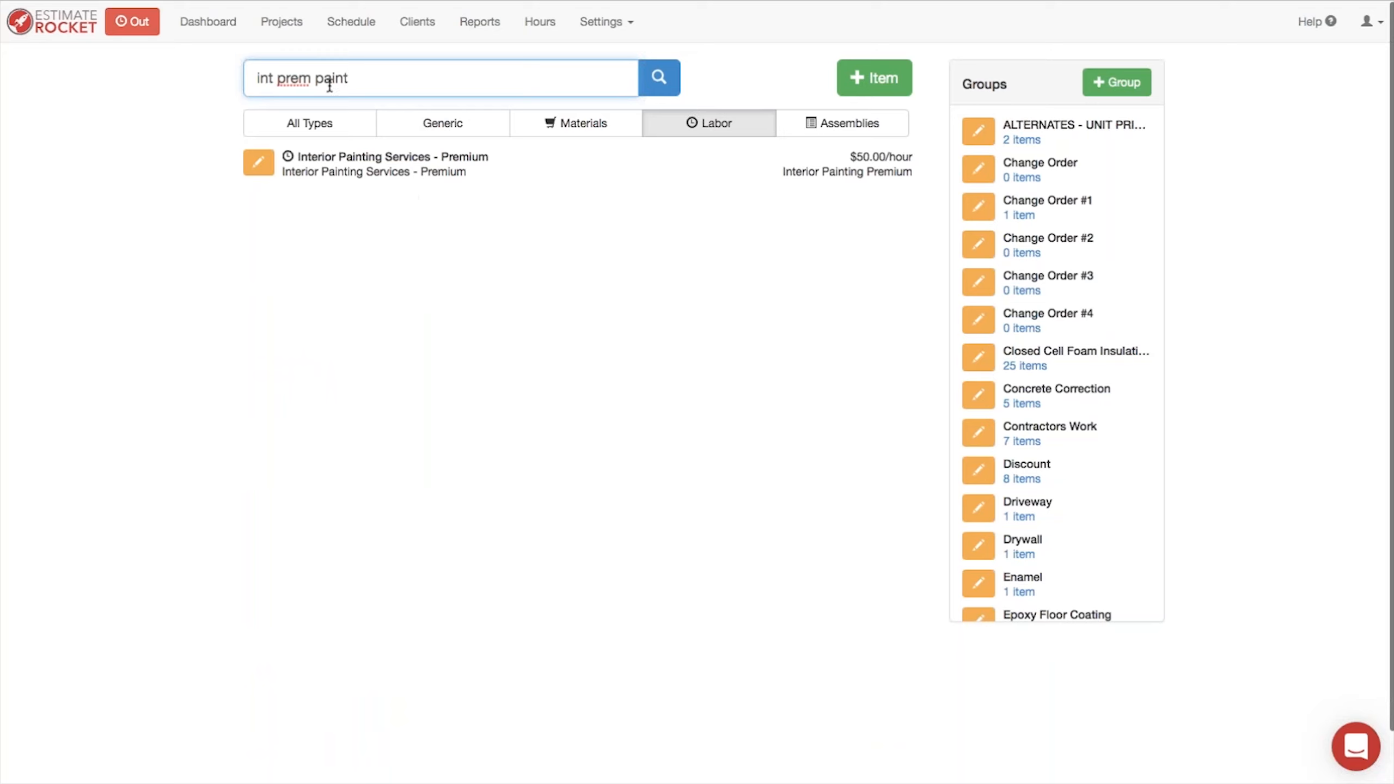
# Step: Filter the item list to materials, search for "int prem paint", and open the $64.99 Premium Interior Paint item
pyautogui.click(583, 131)
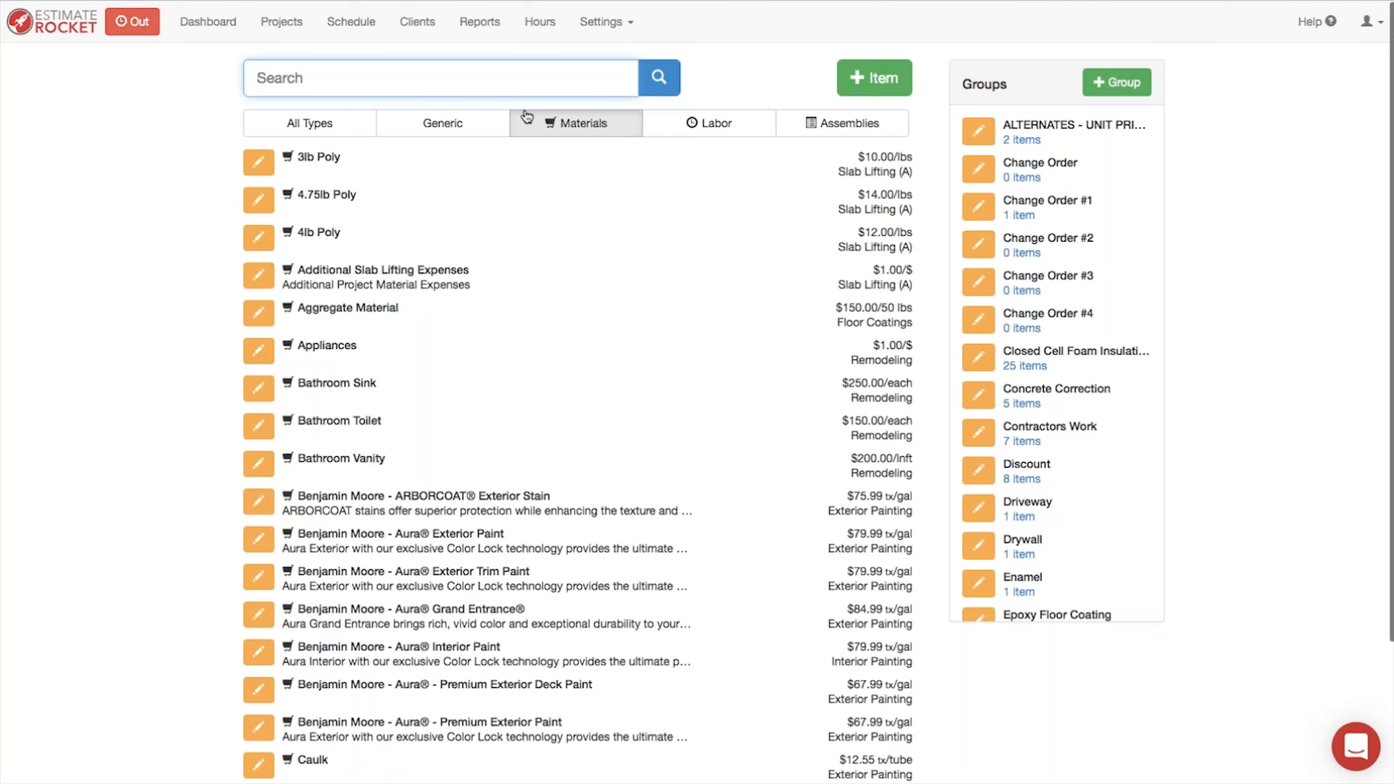
pyautogui.write('int prem pa')
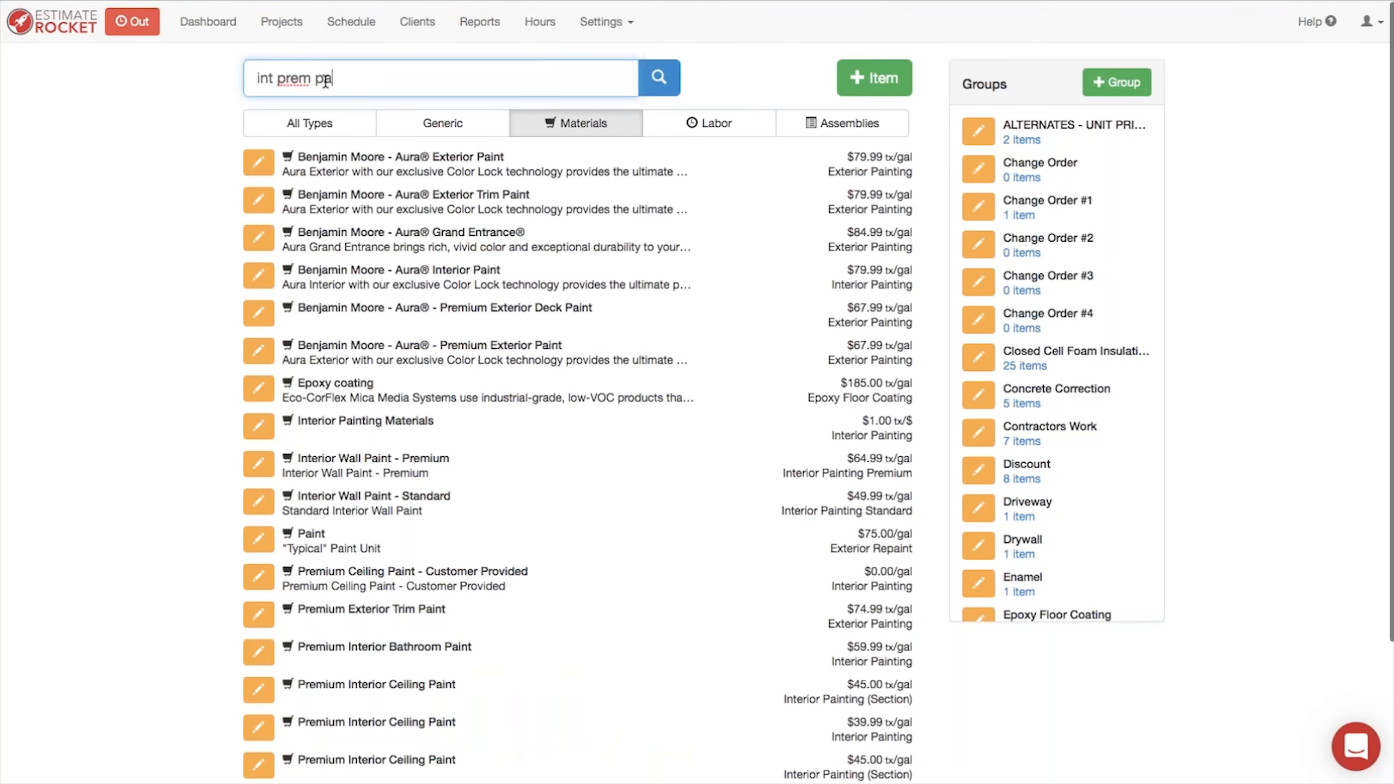
pyautogui.write('int')
pyautogui.scroll(-2, 451, 464)
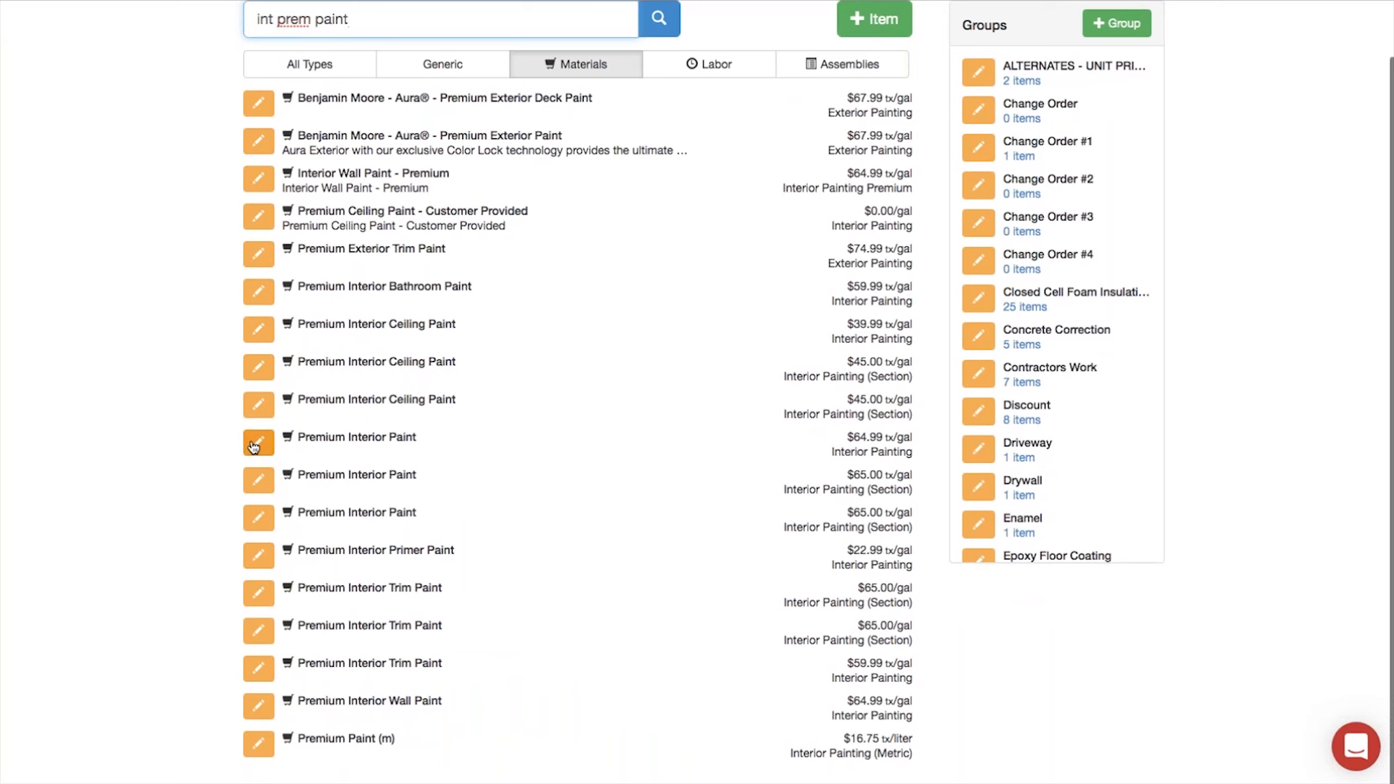
pyautogui.click(256, 445)
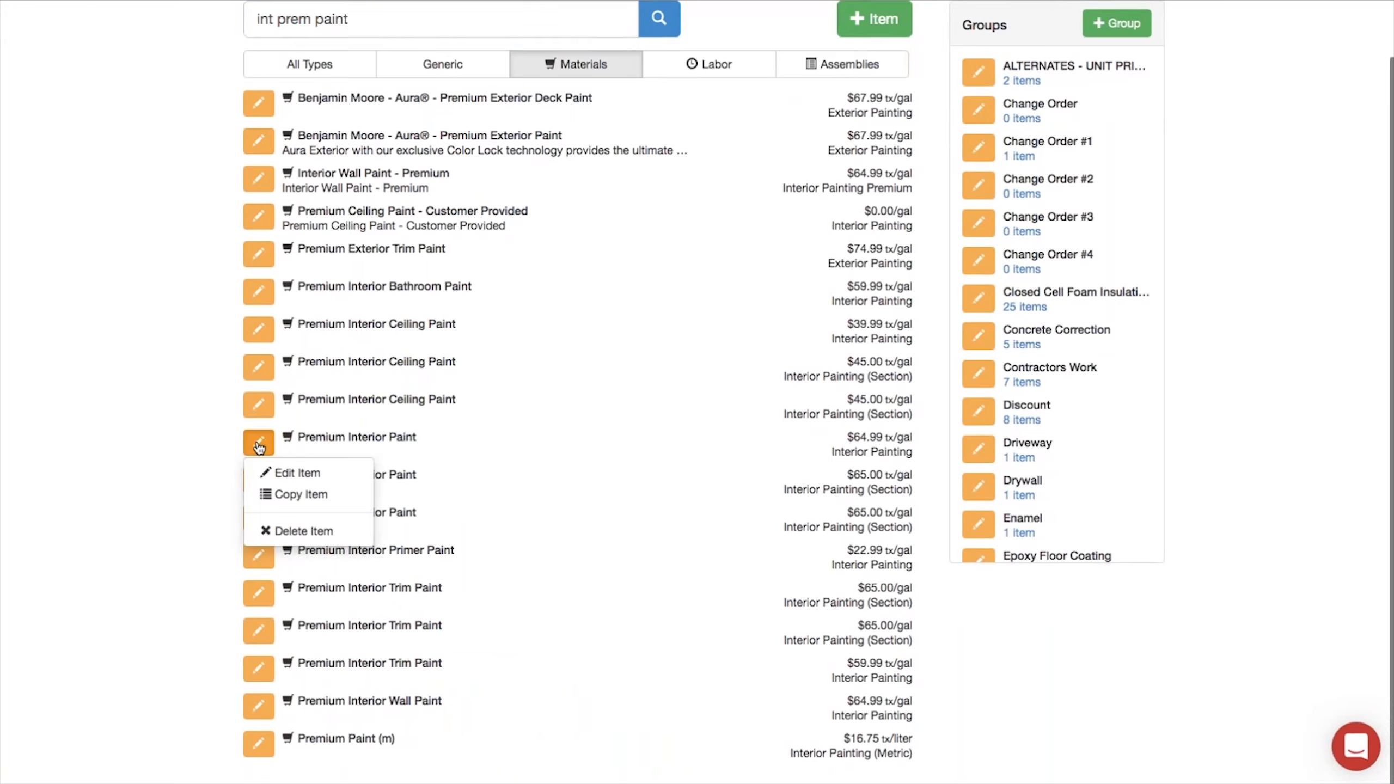
pyautogui.click(294, 473)
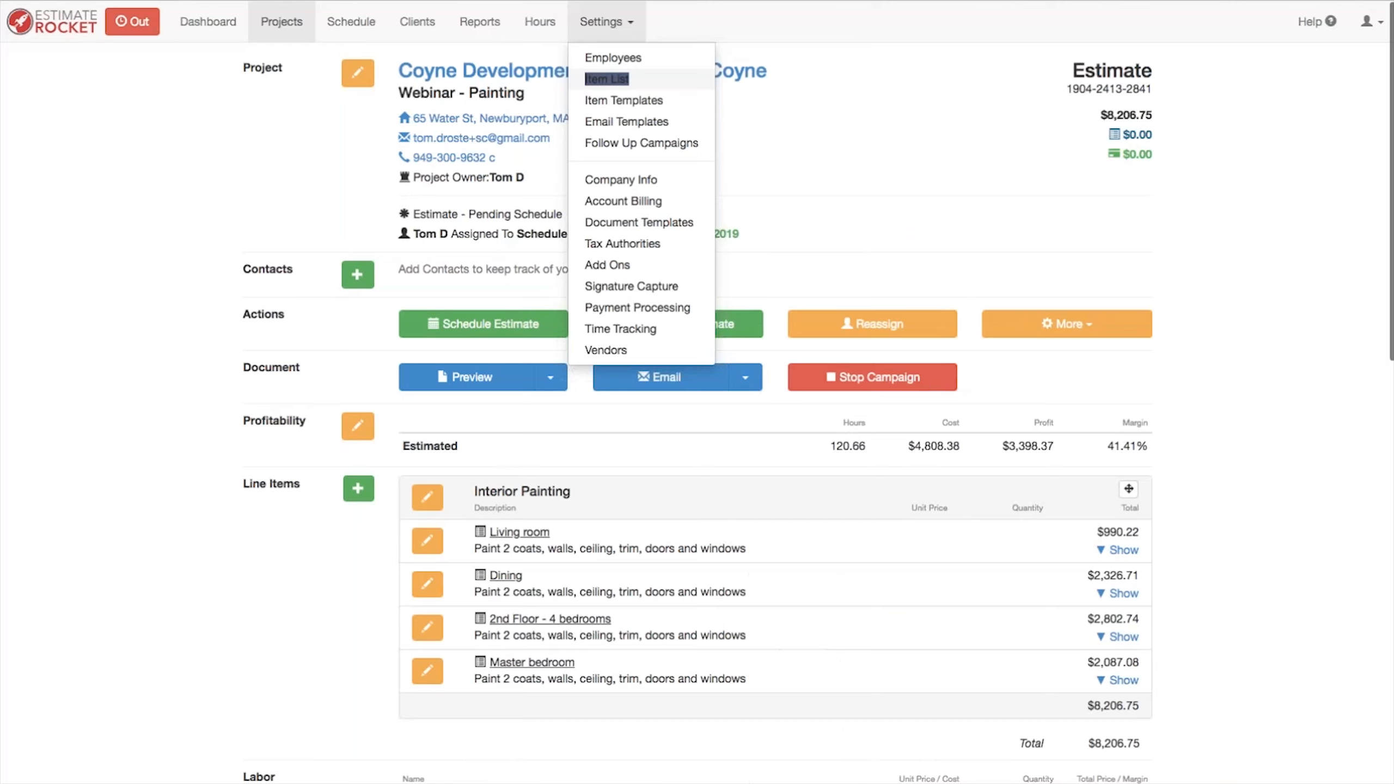
# Step: Expand the Living room line item and its Paint walls (2 coats) assembly on the estimate
pyautogui.click(193, 574)
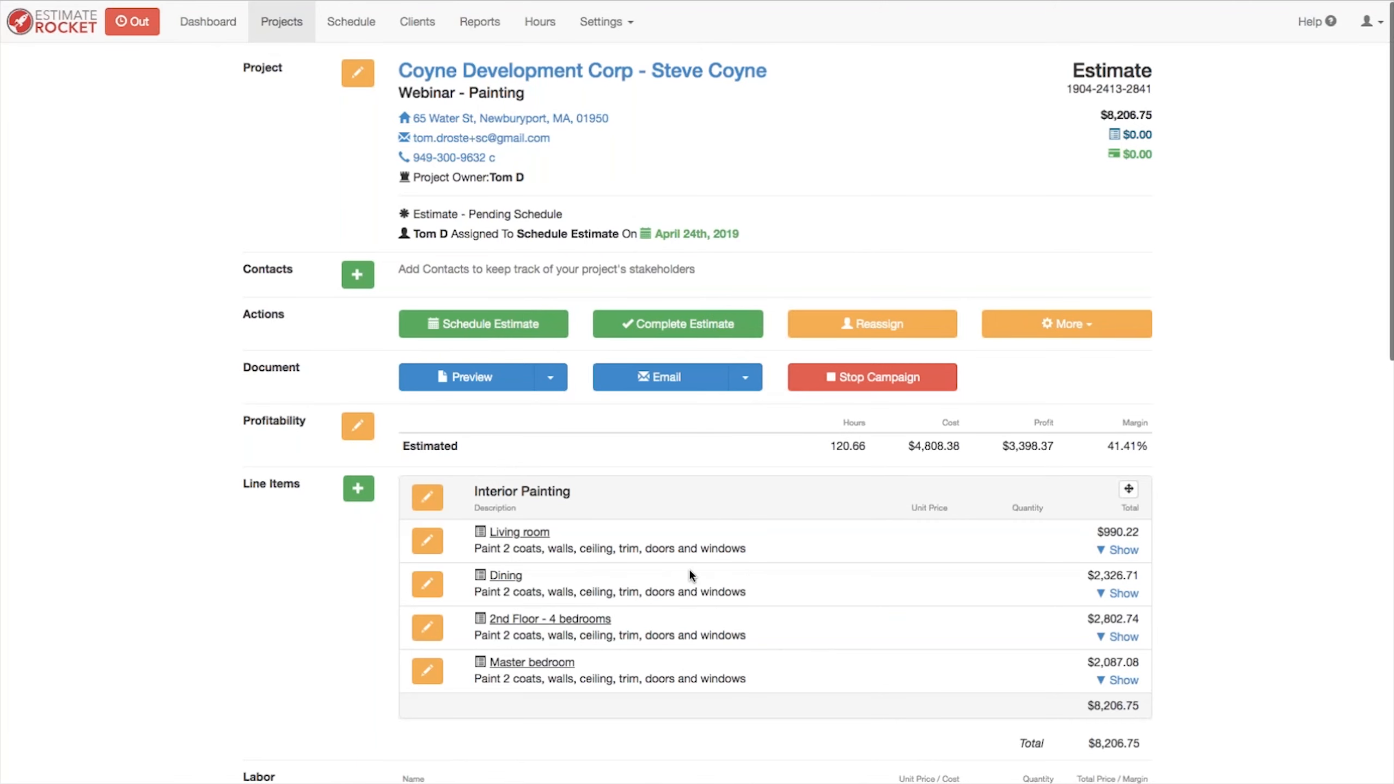
pyautogui.scroll(-3, 688, 571)
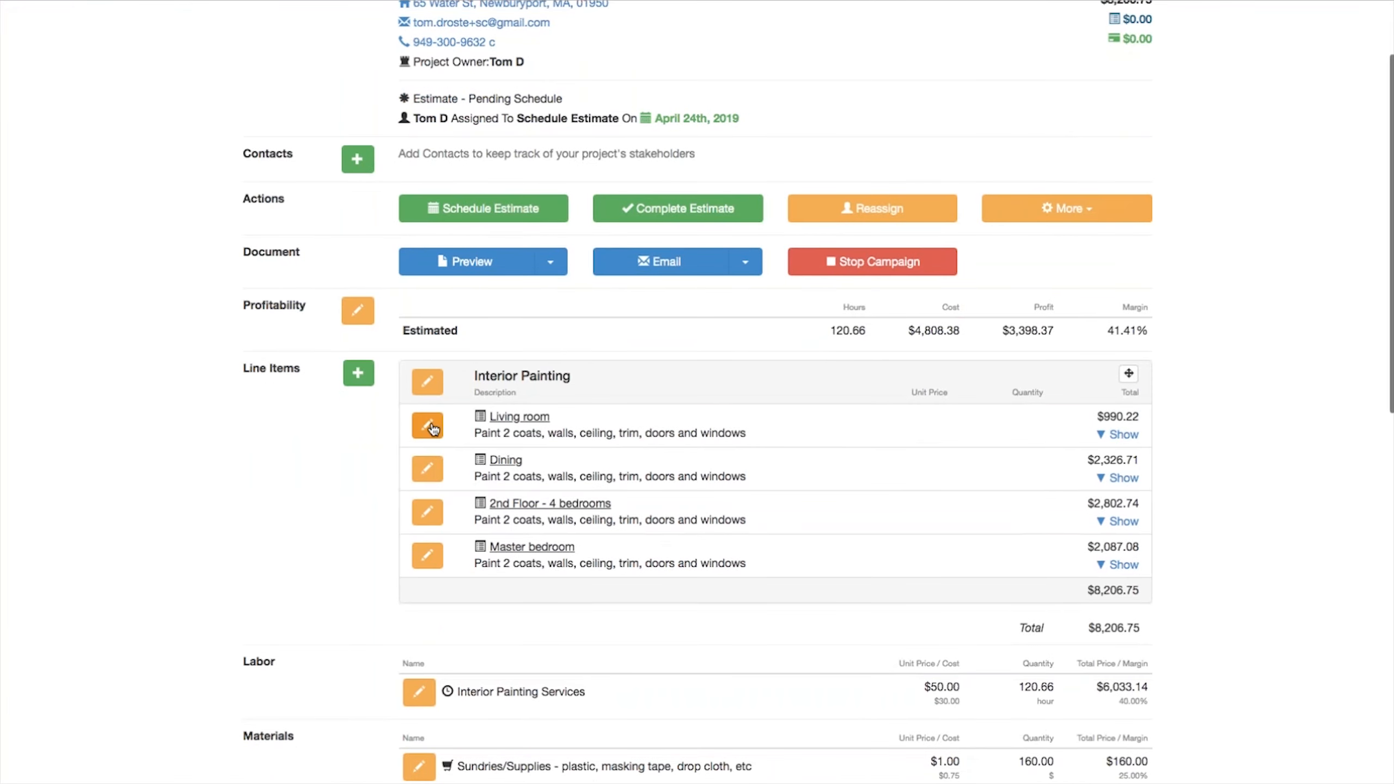
pyautogui.click(1119, 434)
pyautogui.scroll(-1, 746, 496)
pyautogui.scroll(-5, 747, 501)
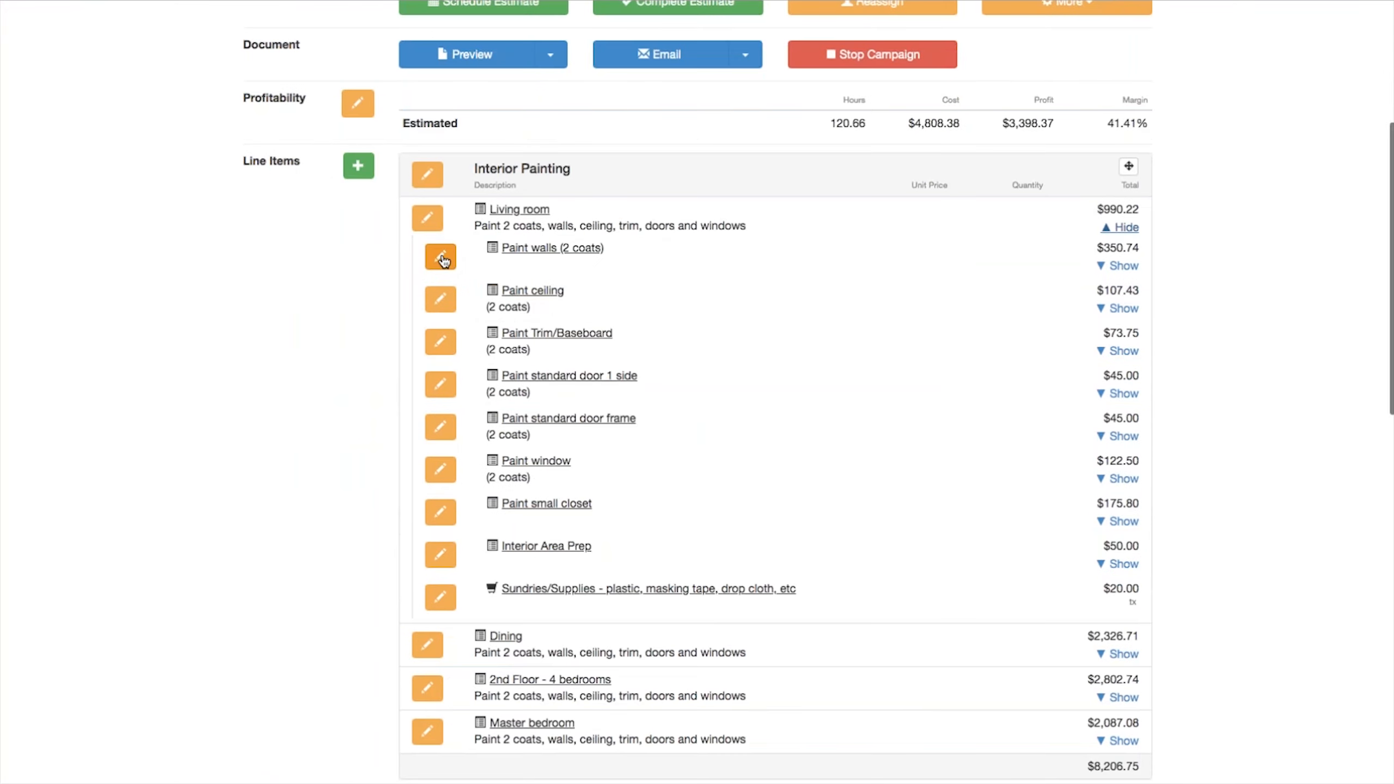
pyautogui.click(1122, 268)
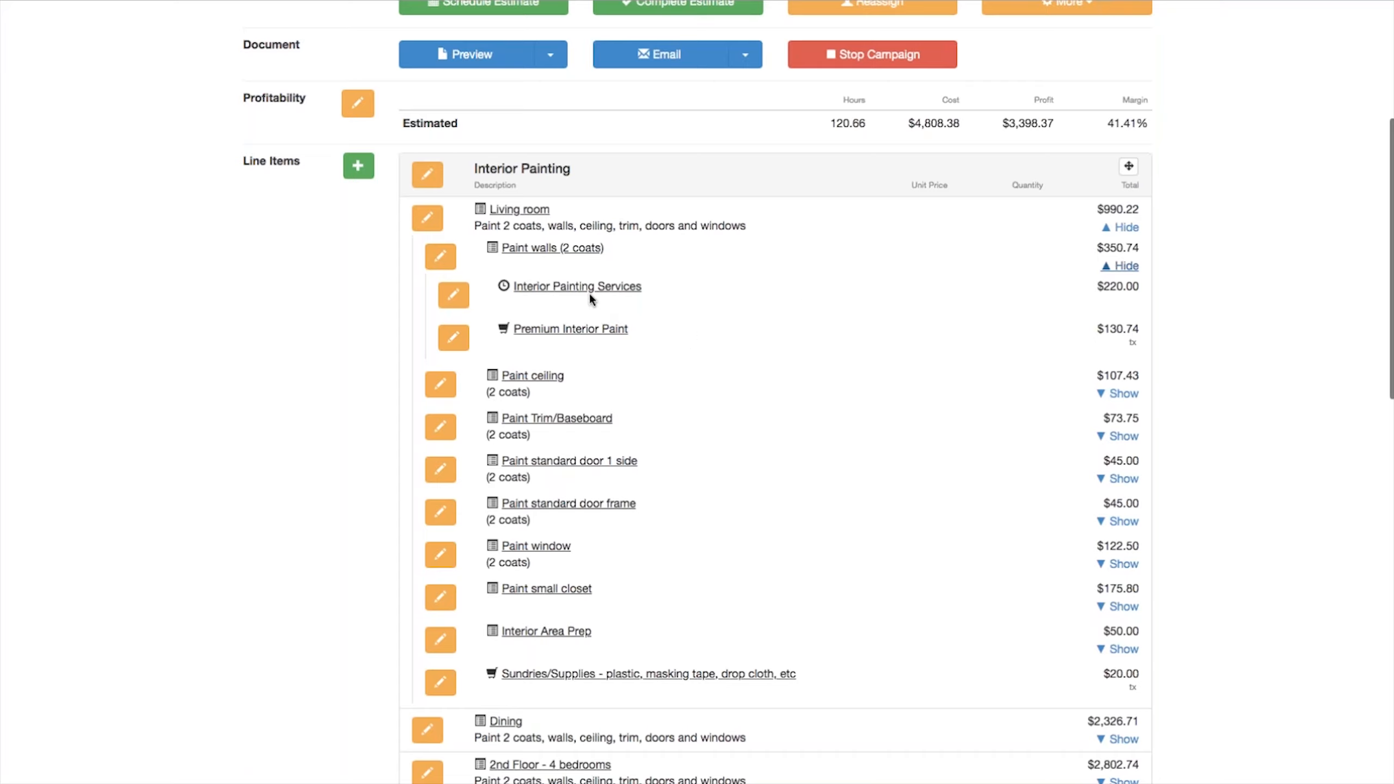
# Step: Edit the Interior Painting group to also show line item quantities and save it
pyautogui.click(427, 175)
pyautogui.click(456, 213)
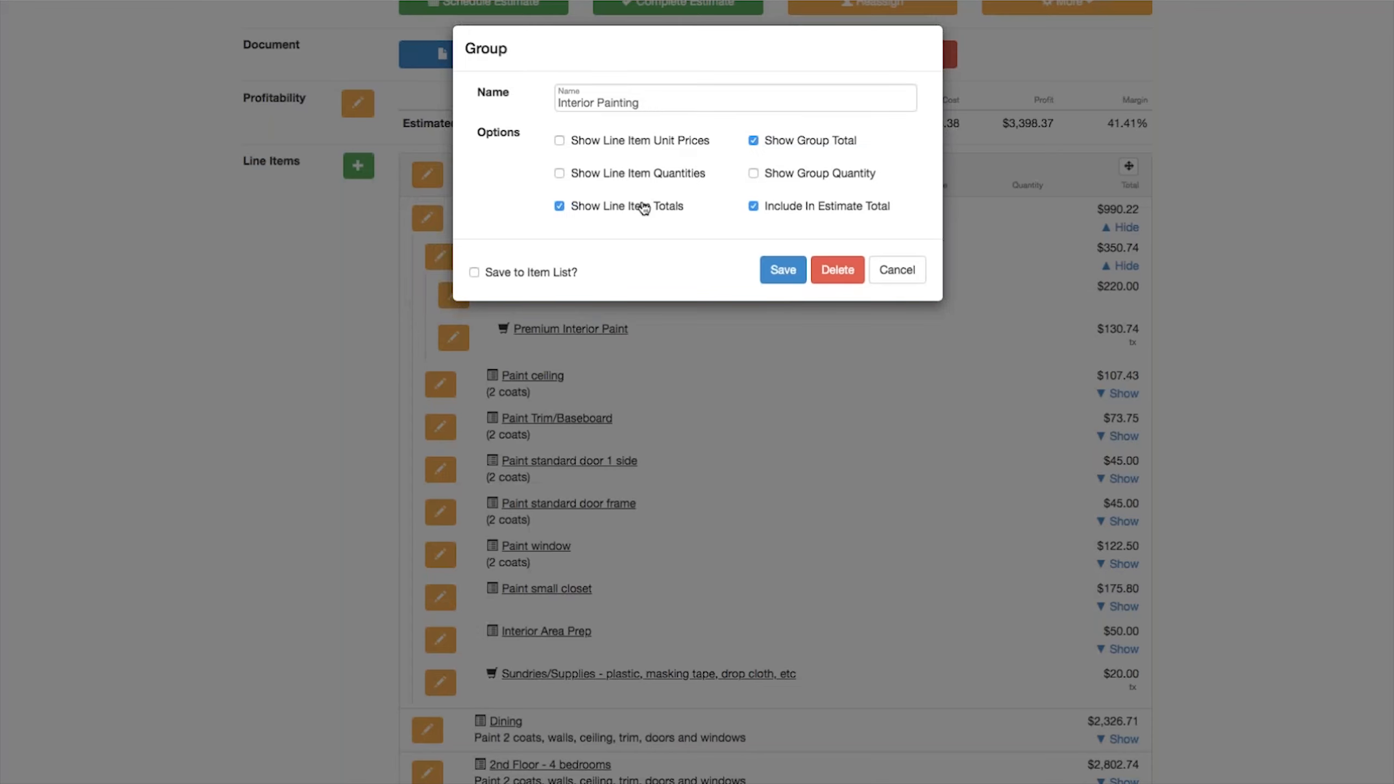
pyautogui.click(559, 173)
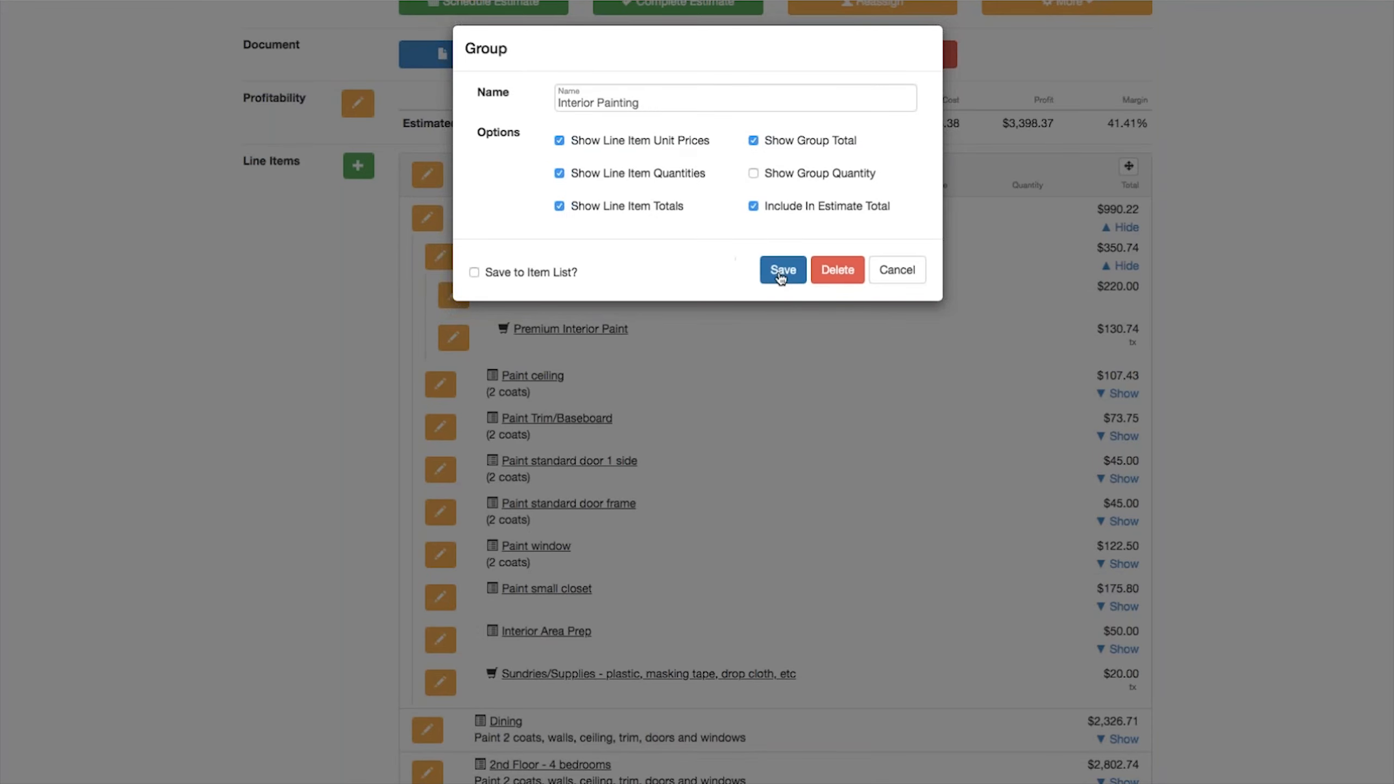
pyautogui.click(782, 269)
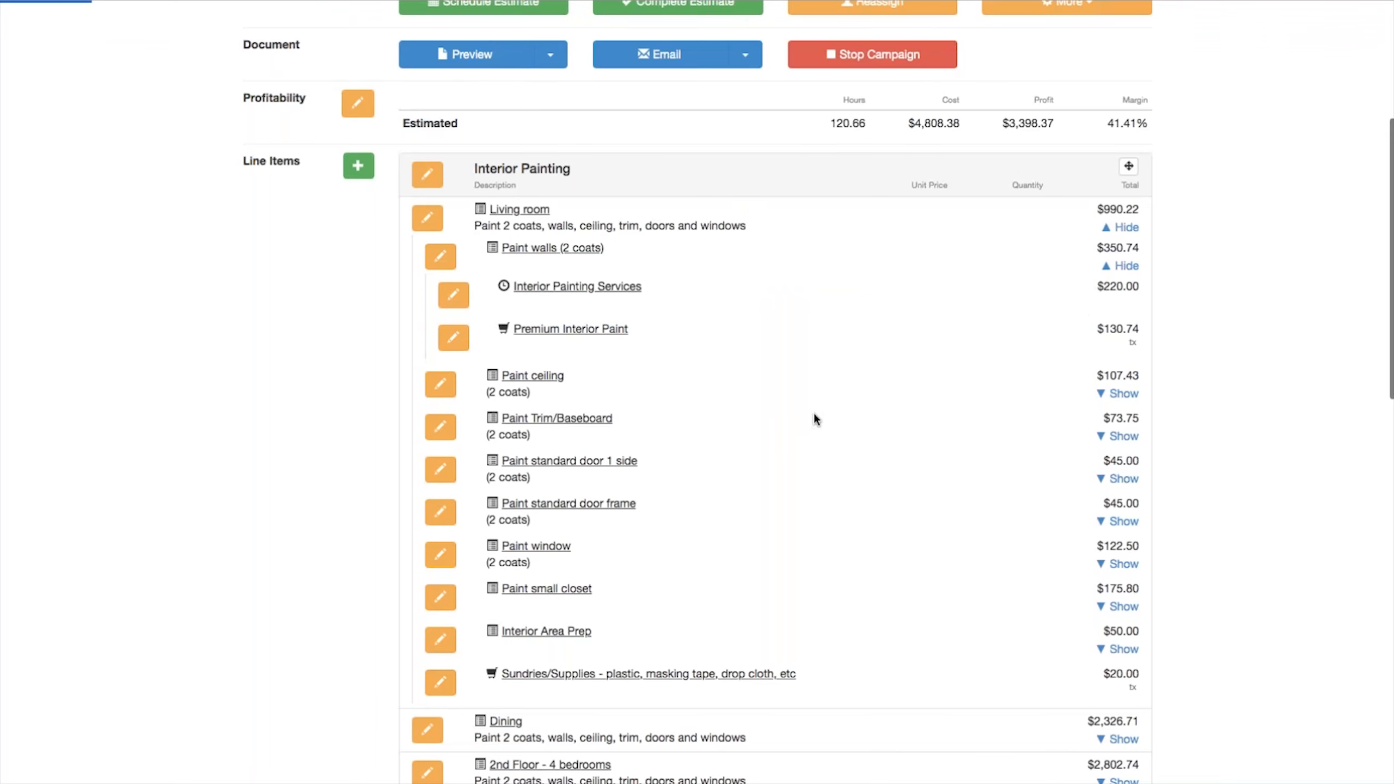
# Step: Expand the Living room line item and its Paint walls (2 coats) assembly to review quantities, then collapse Living room
pyautogui.scroll(-6, 815, 413)
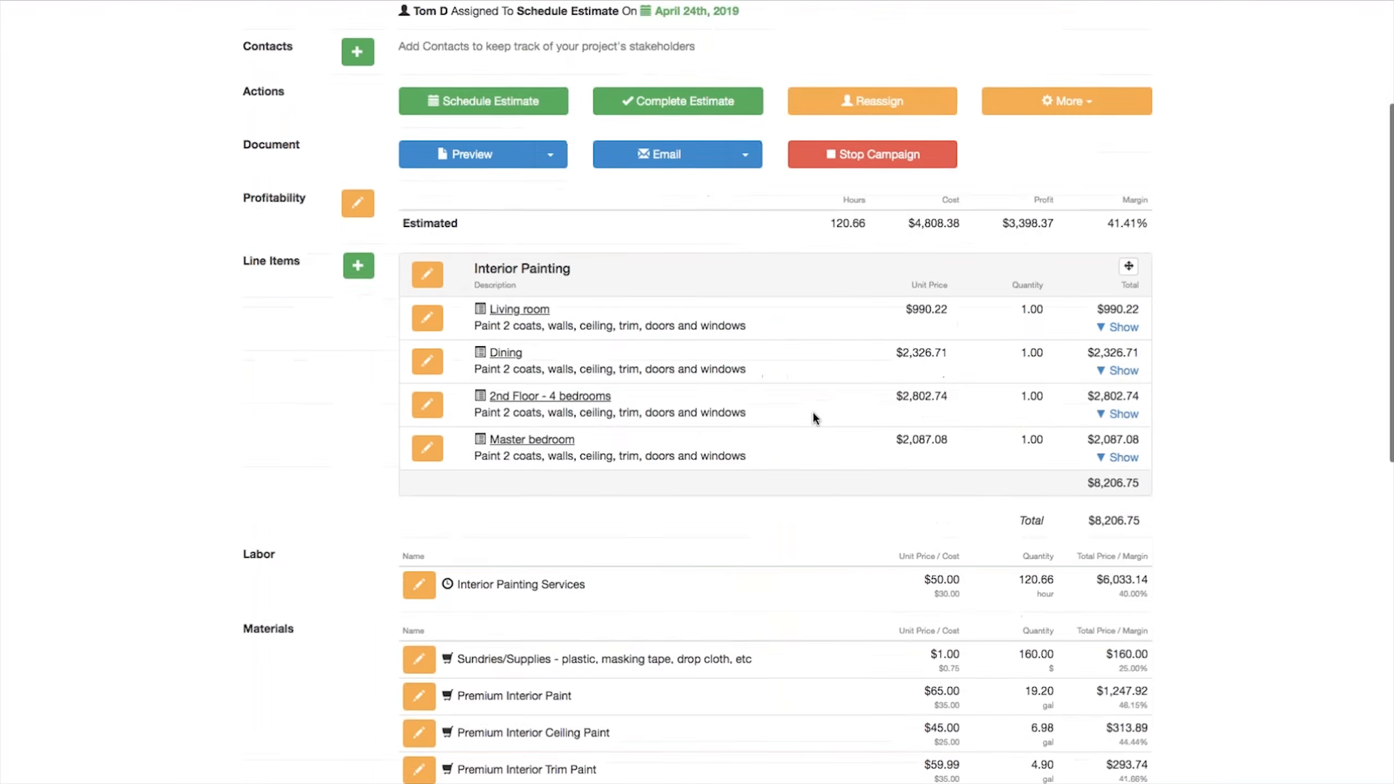
pyautogui.click(1124, 198)
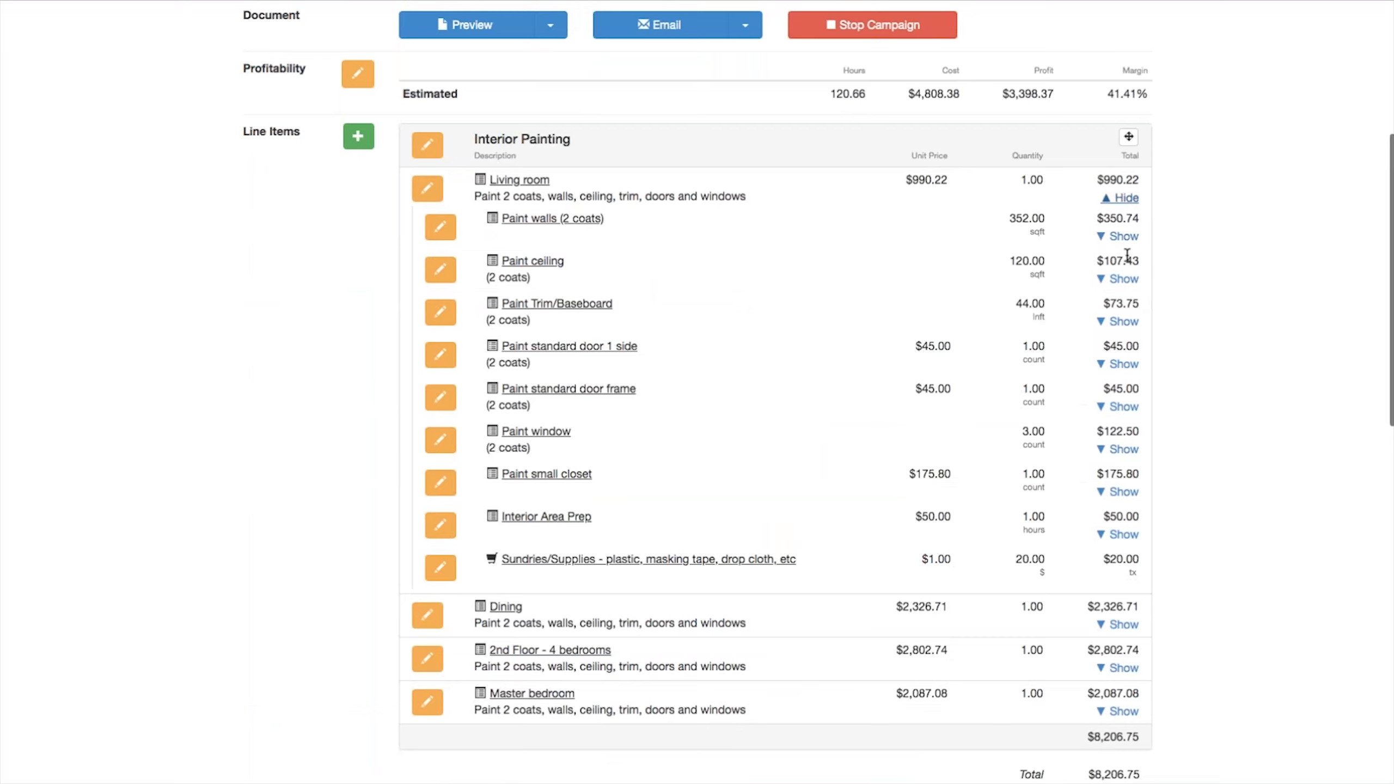
pyautogui.click(1122, 237)
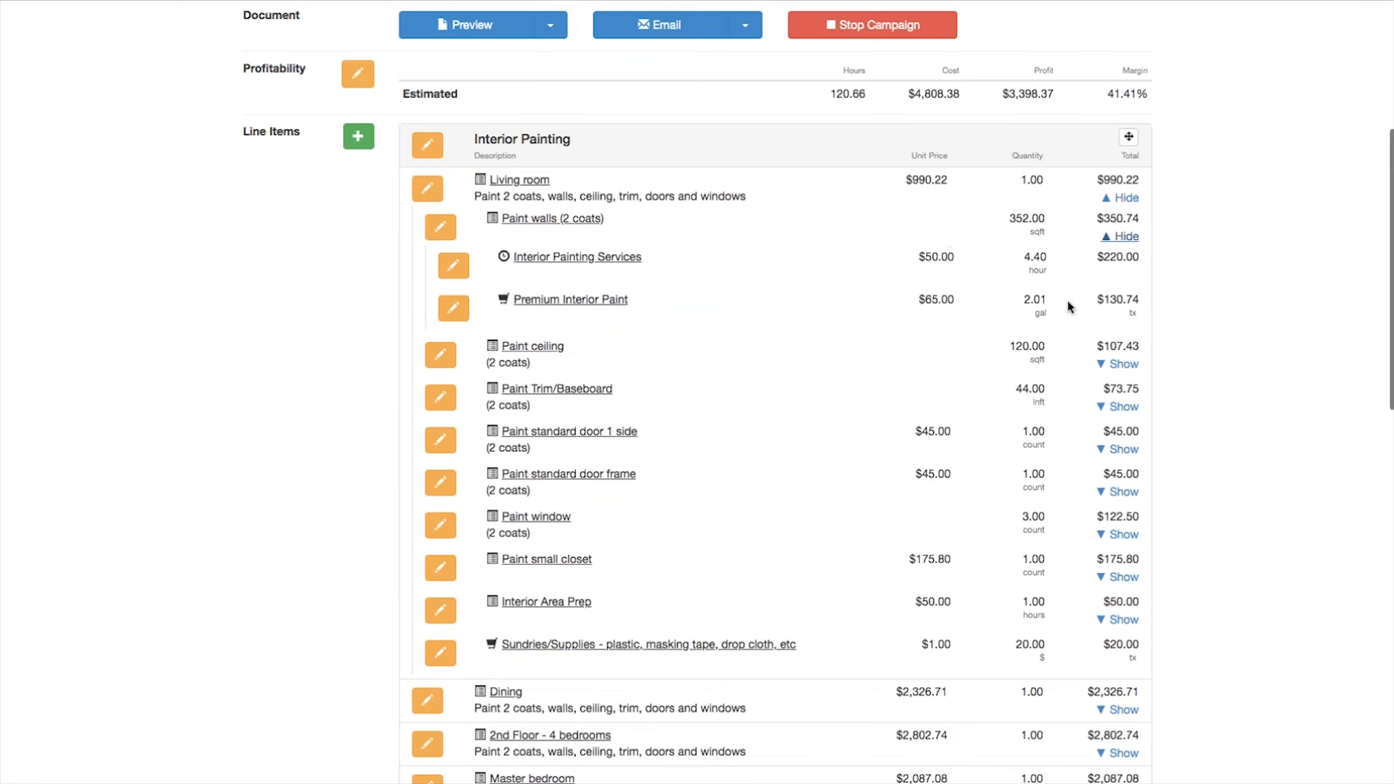
pyautogui.click(1278, 294)
pyautogui.click(1123, 199)
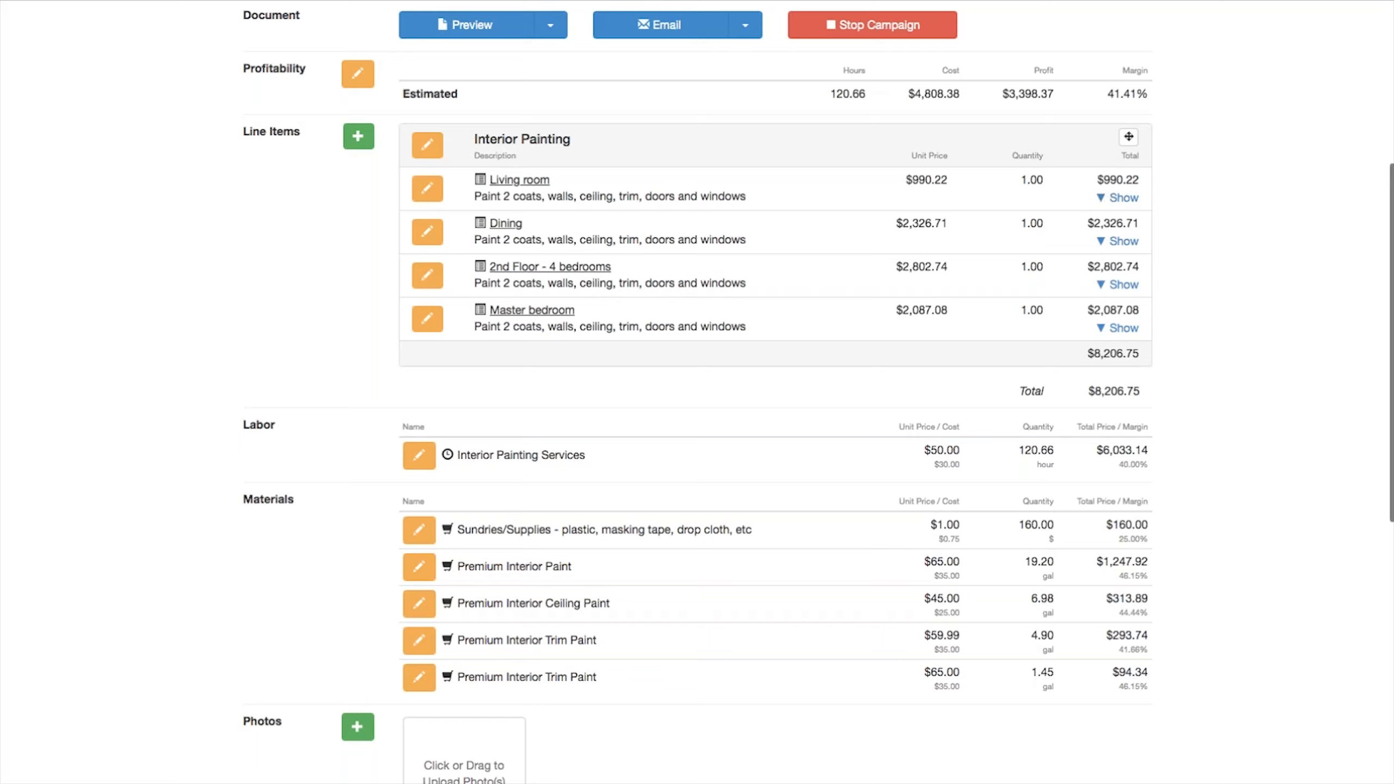
# Step: Add the Paint - Scope of work template to the estimate with only the Interior Preparation section
pyautogui.click(357, 135)
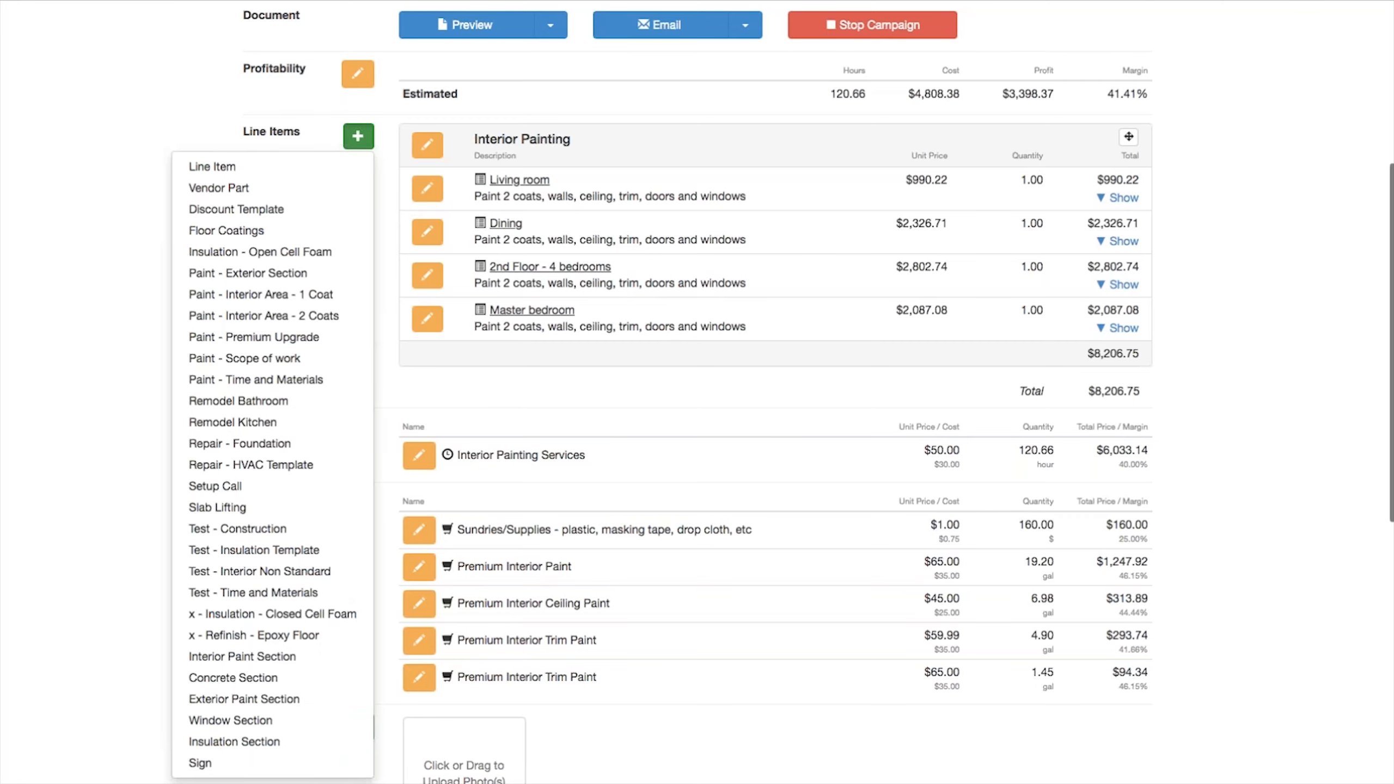
pyautogui.click(259, 363)
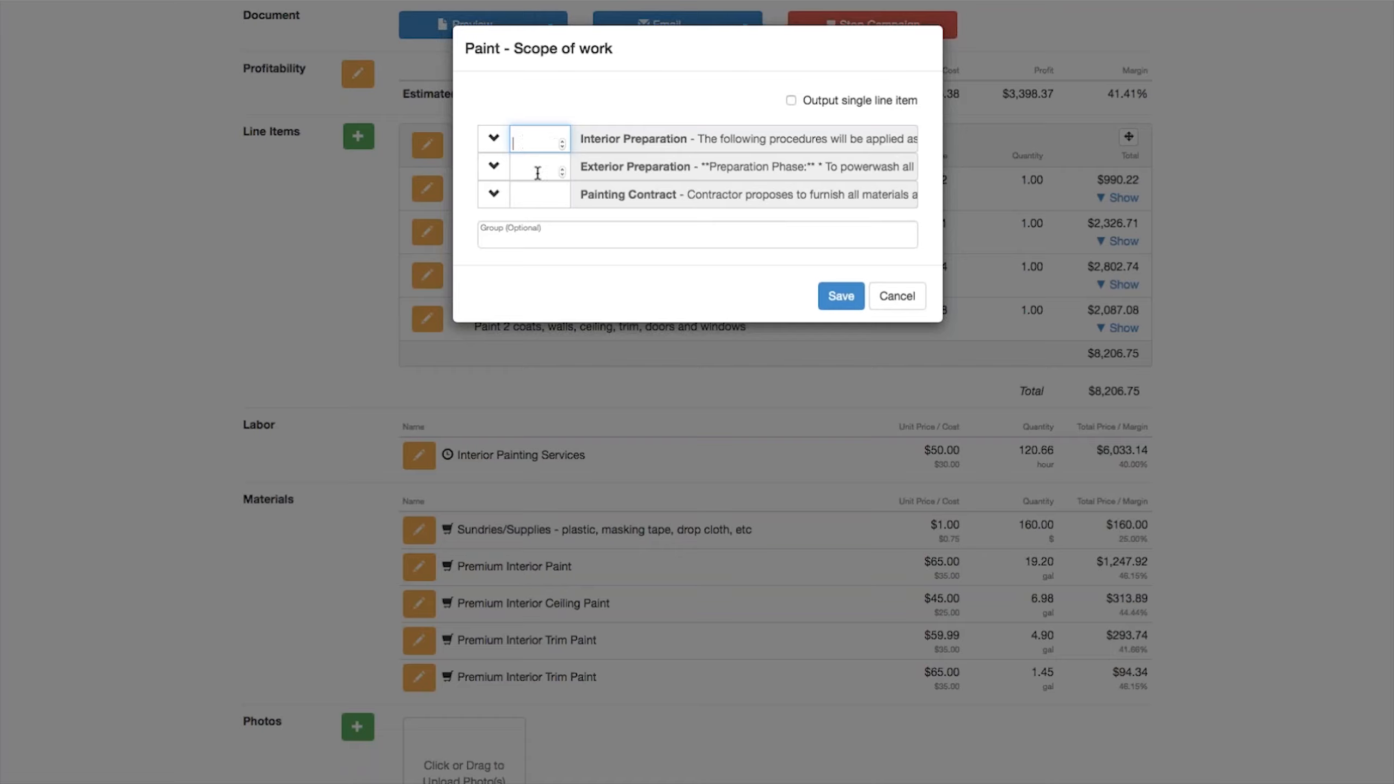
pyautogui.write('0')
pyautogui.press('Tab')
pyautogui.click(837, 297)
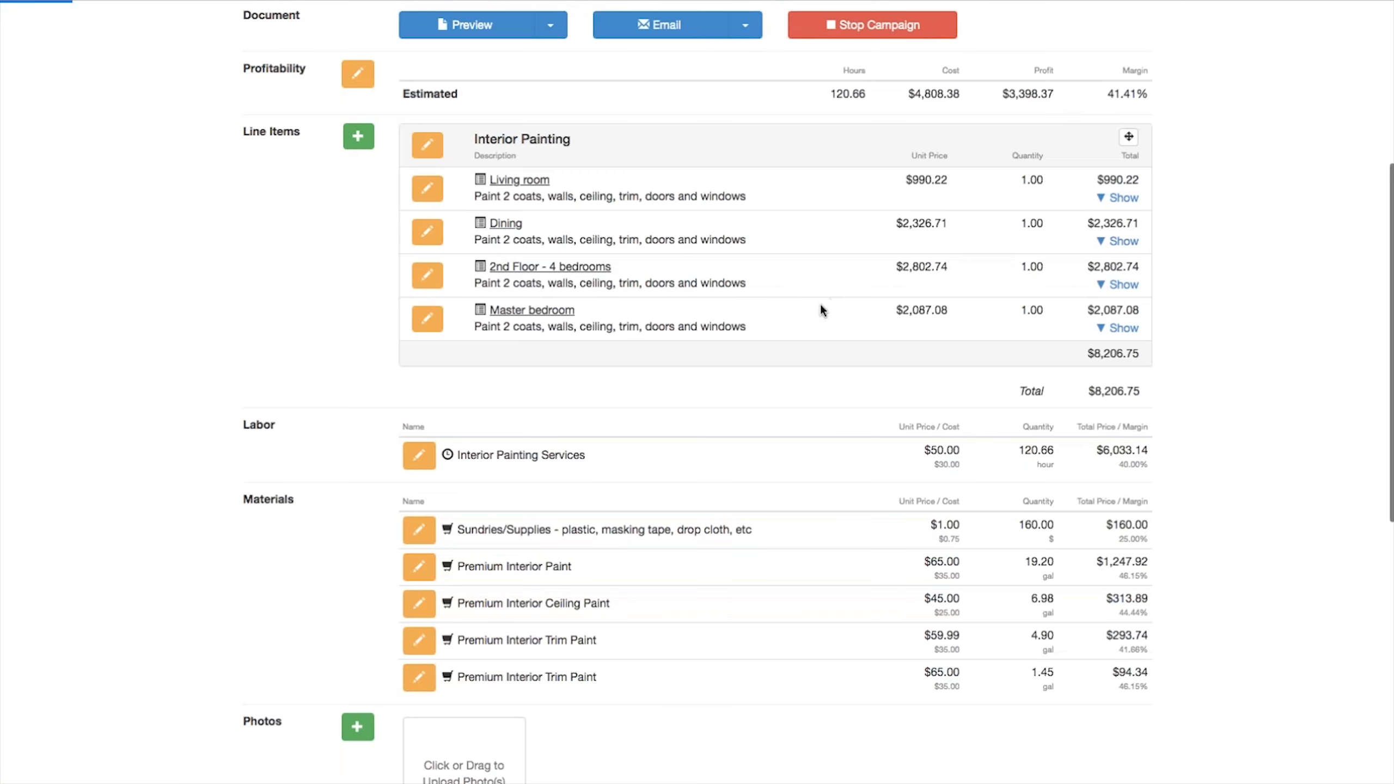
# Step: Remove the 'Apply a stain sealer to water and tannin wood stains' bullet from the Interior Preparation line item's description and save it
pyautogui.scroll(-10, 695, 316)
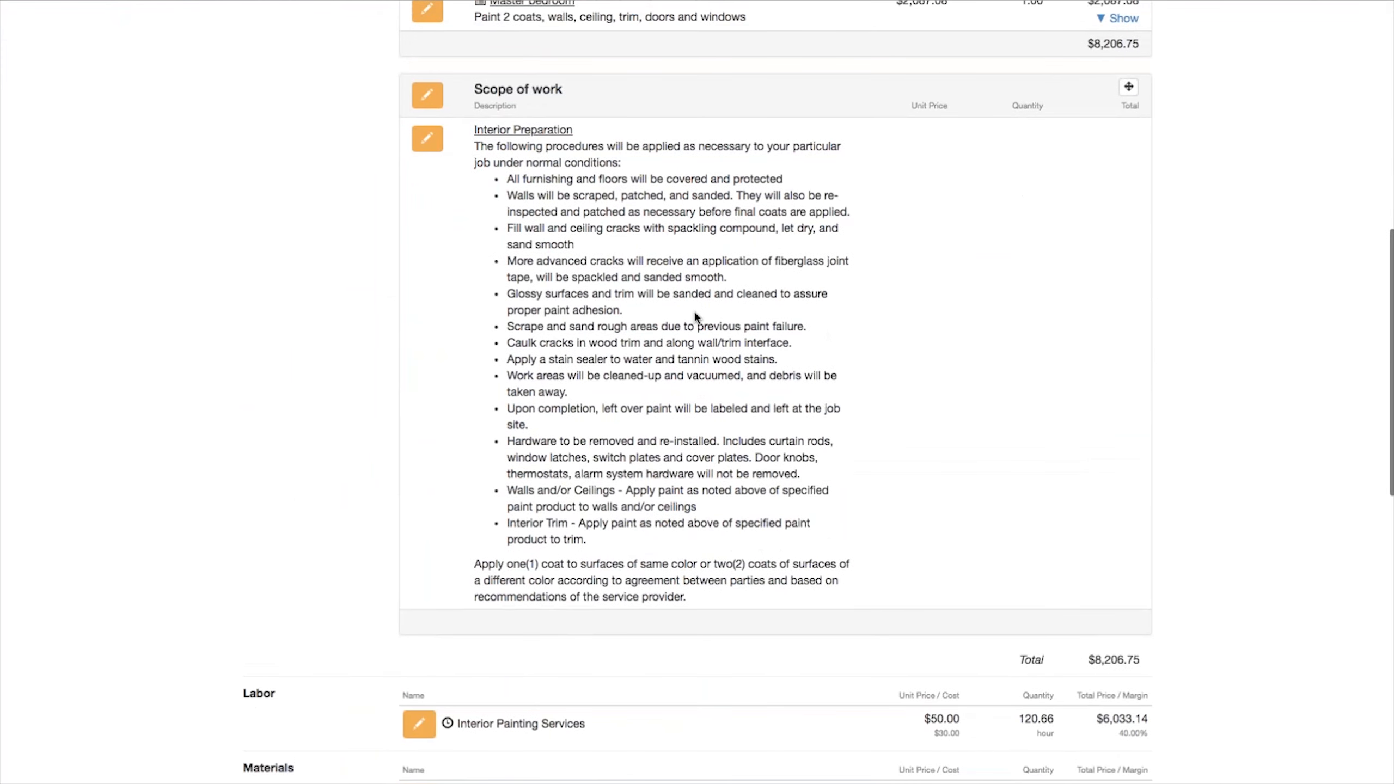
pyautogui.scroll(2, 694, 315)
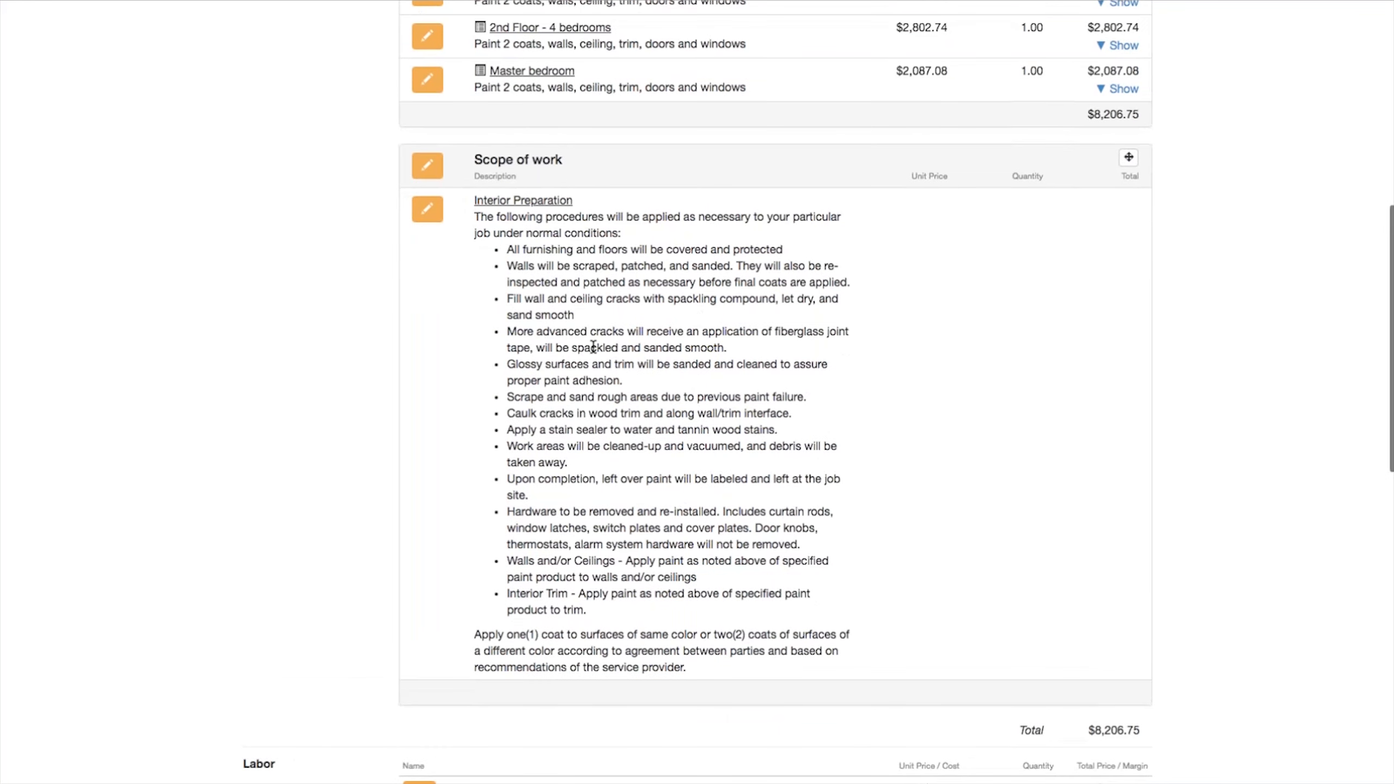
pyautogui.click(427, 209)
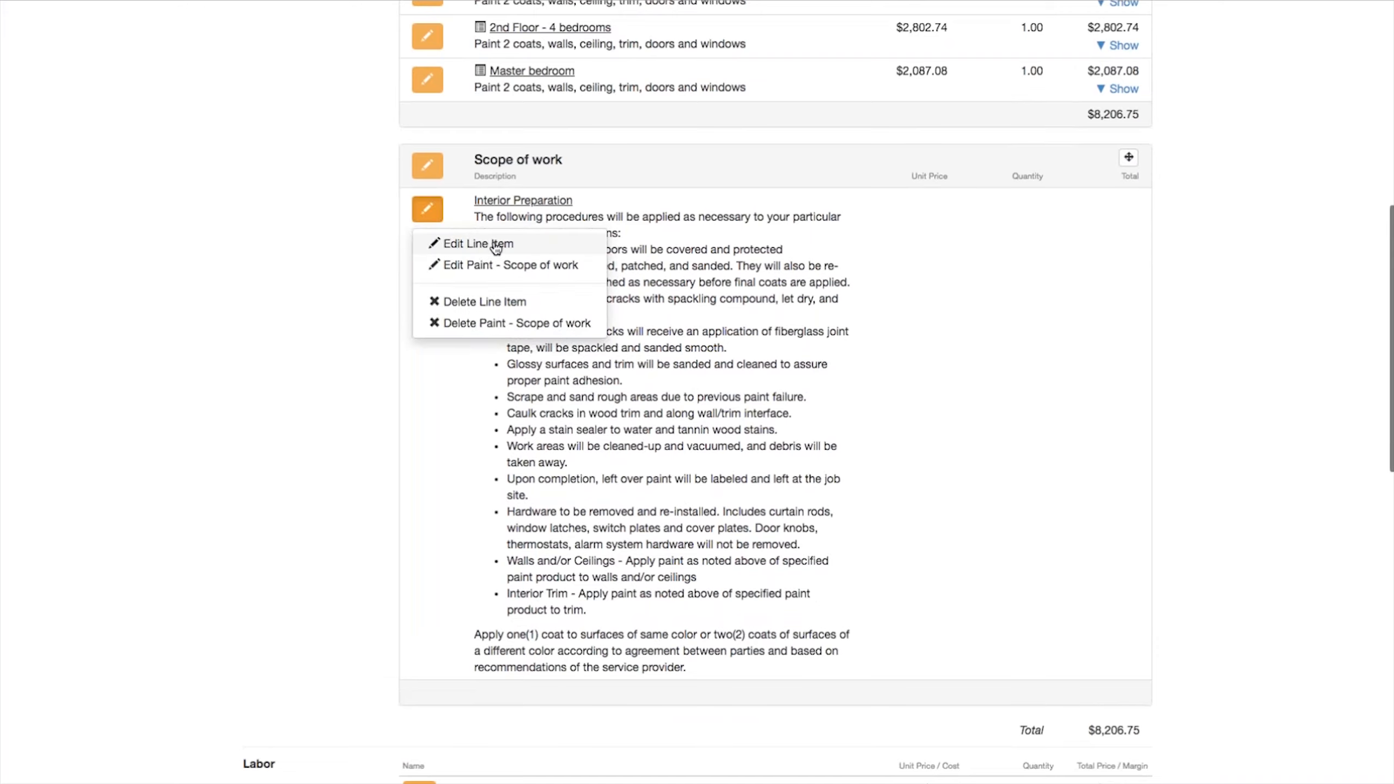
pyautogui.click(478, 243)
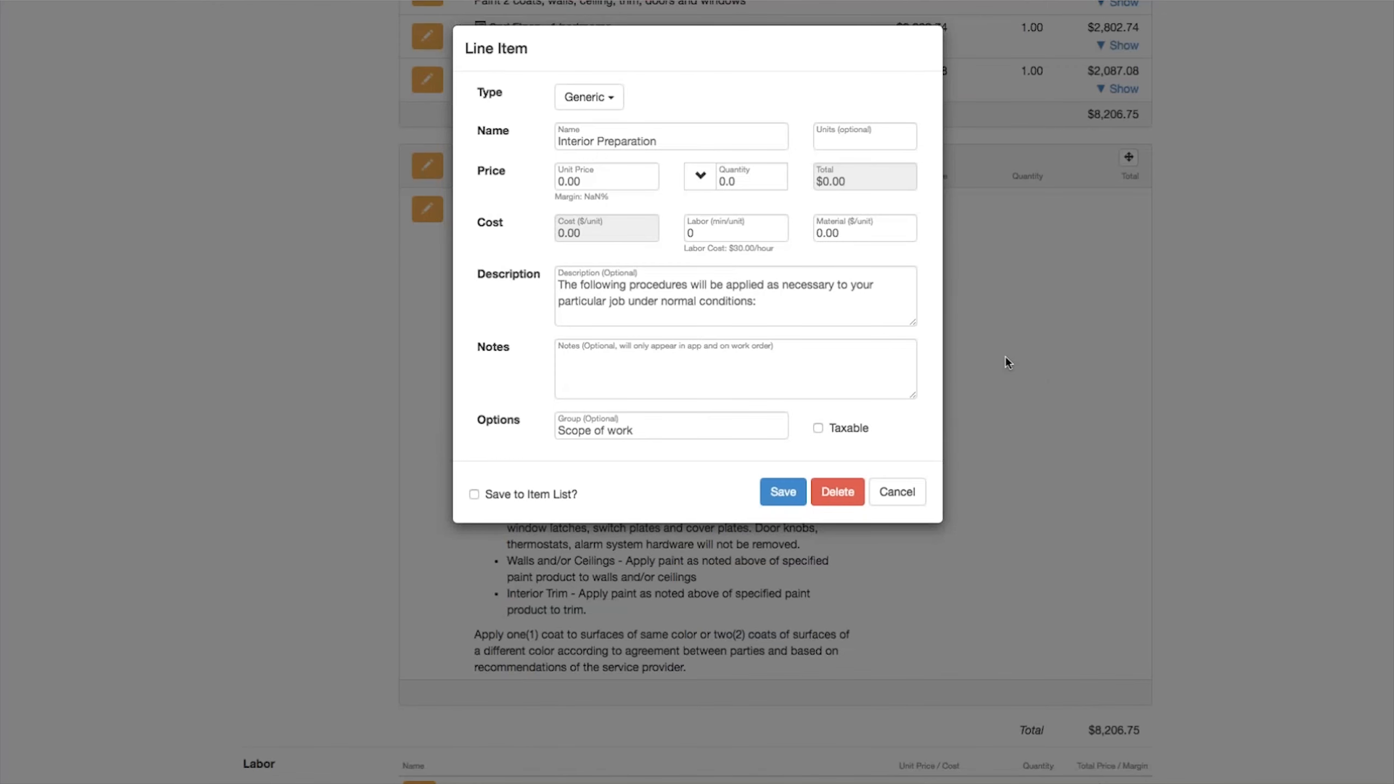
pyautogui.moveTo(913, 323); pyautogui.dragTo(1106, 665)
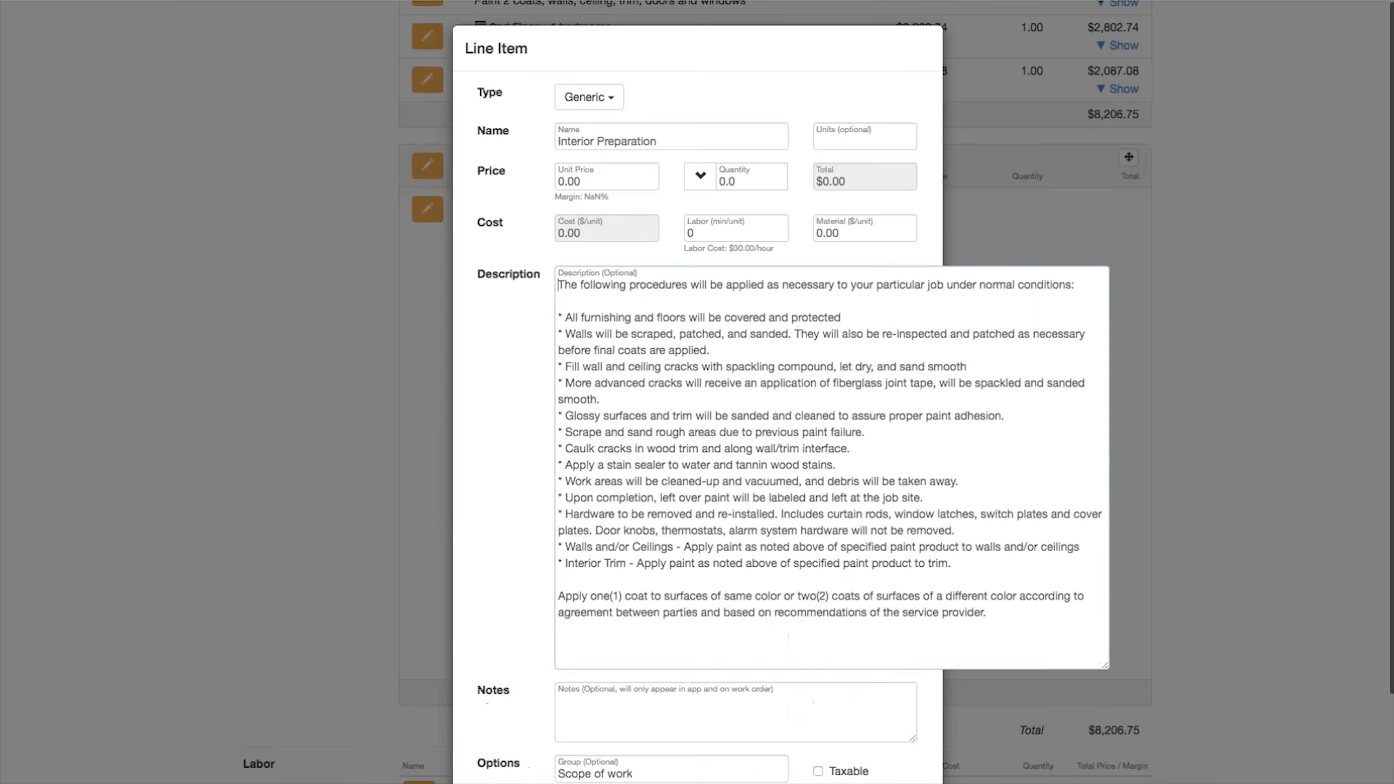
pyautogui.click(561, 465)
pyautogui.moveTo(561, 465); pyautogui.dragTo(850, 463)
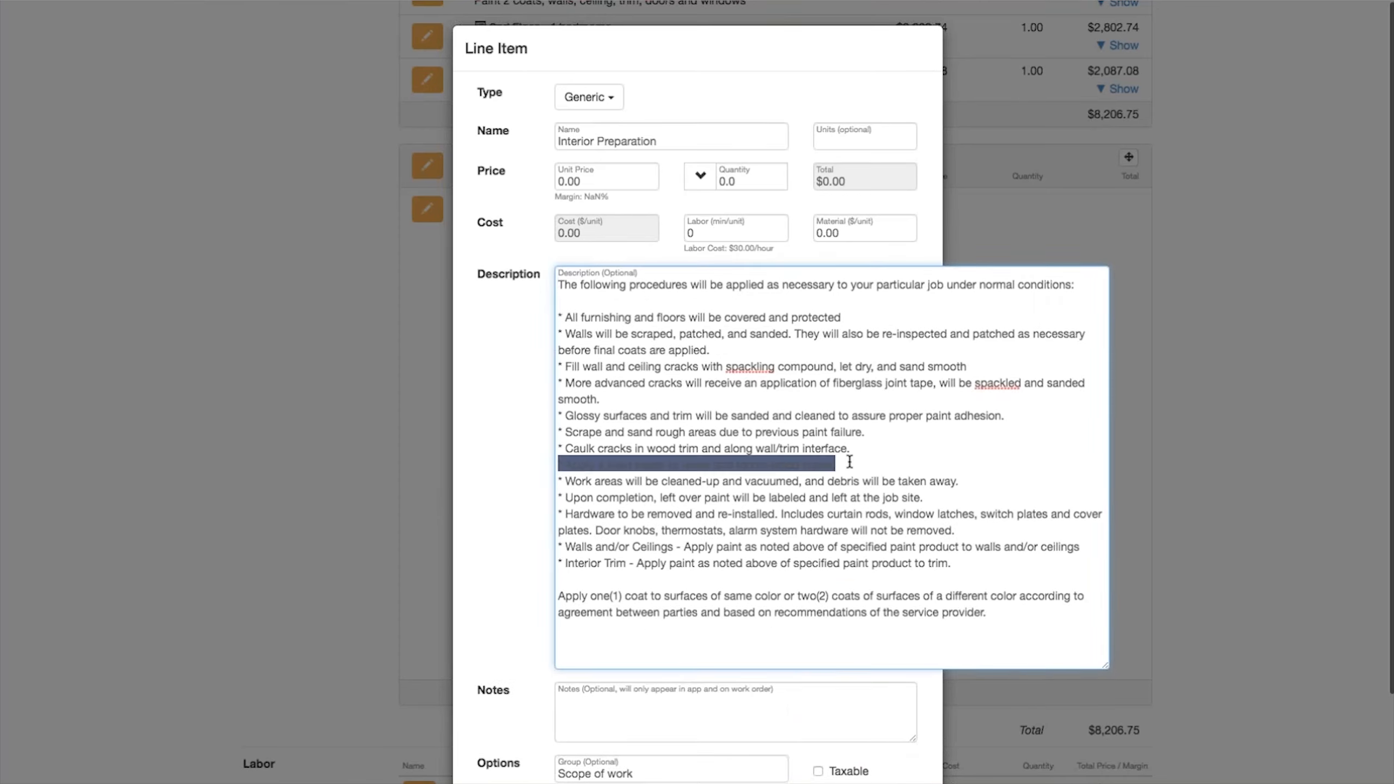
pyautogui.press('BackSpace')
pyautogui.press('BackSpace')
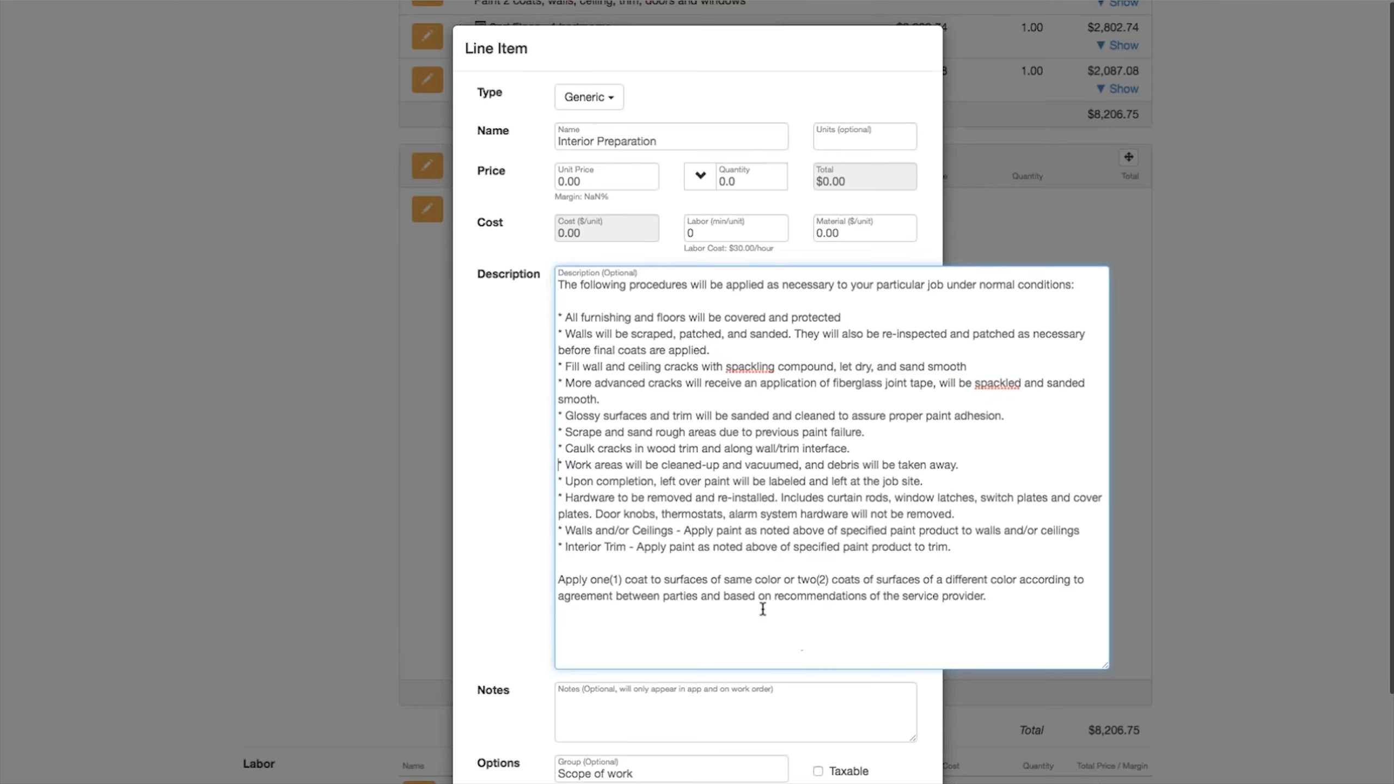
pyautogui.scroll(-3, 762, 607)
pyautogui.click(784, 735)
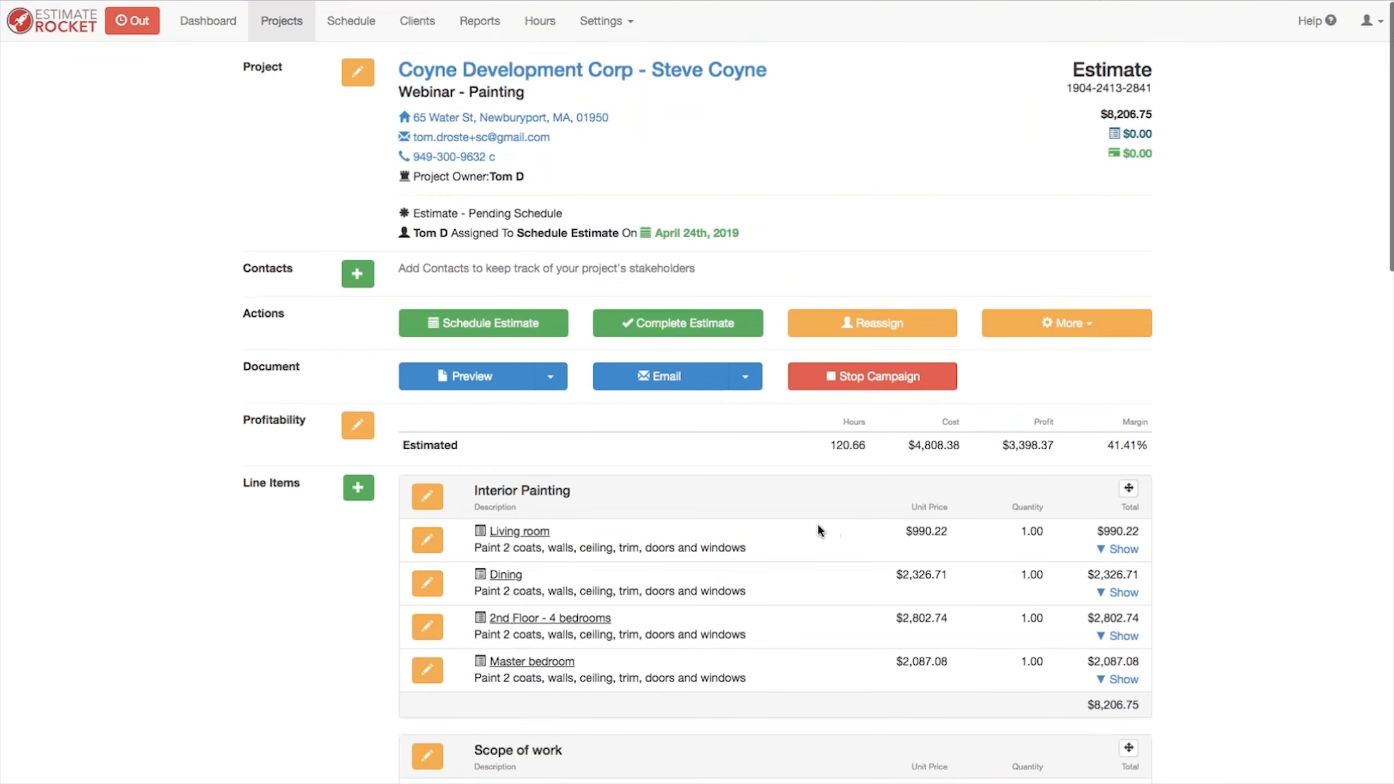
# Step: Move the Scope of work group above the Interior Painting group on the estimate
pyautogui.scroll(-5, 816, 522)
pyautogui.click(1127, 446)
pyautogui.moveTo(973, 457); pyautogui.dragTo(960, 197)
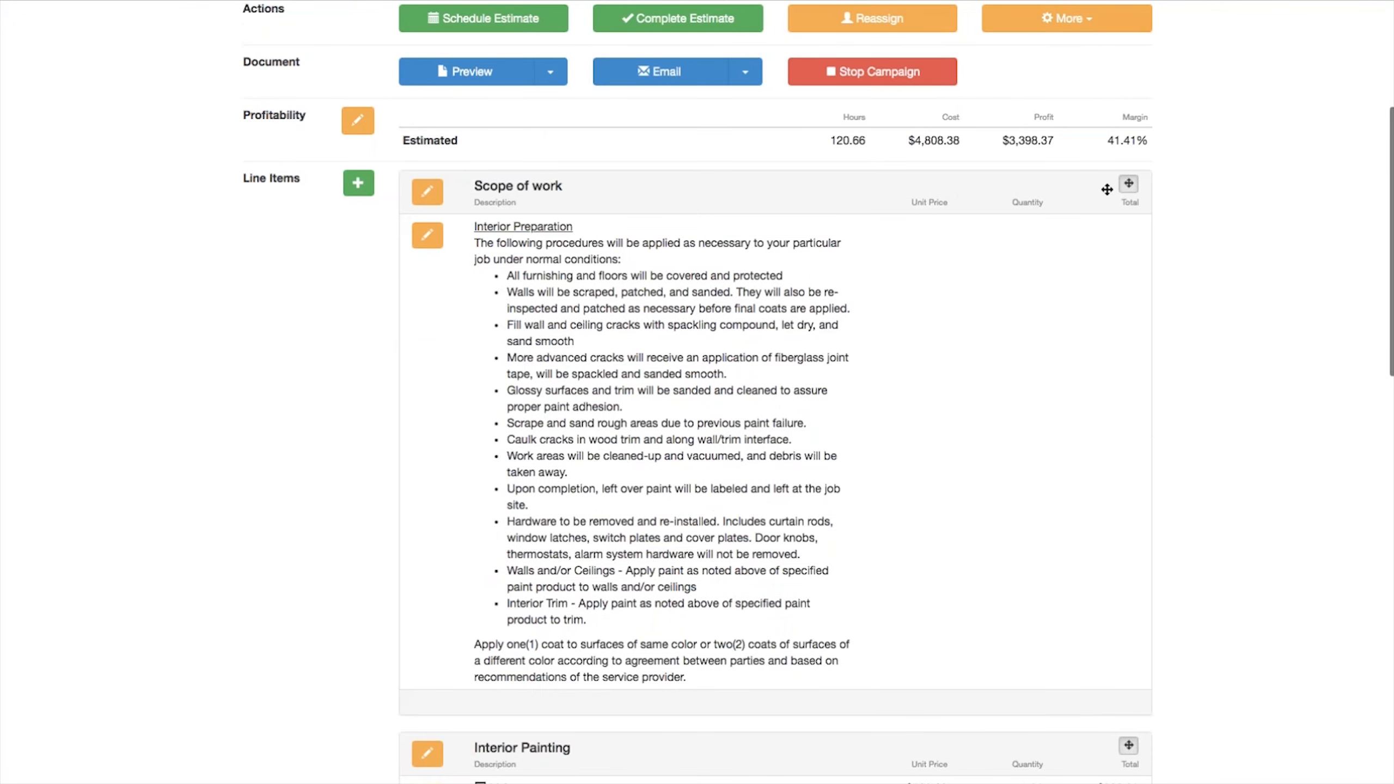
pyautogui.click(1128, 184)
pyautogui.scroll(-6, 1240, 248)
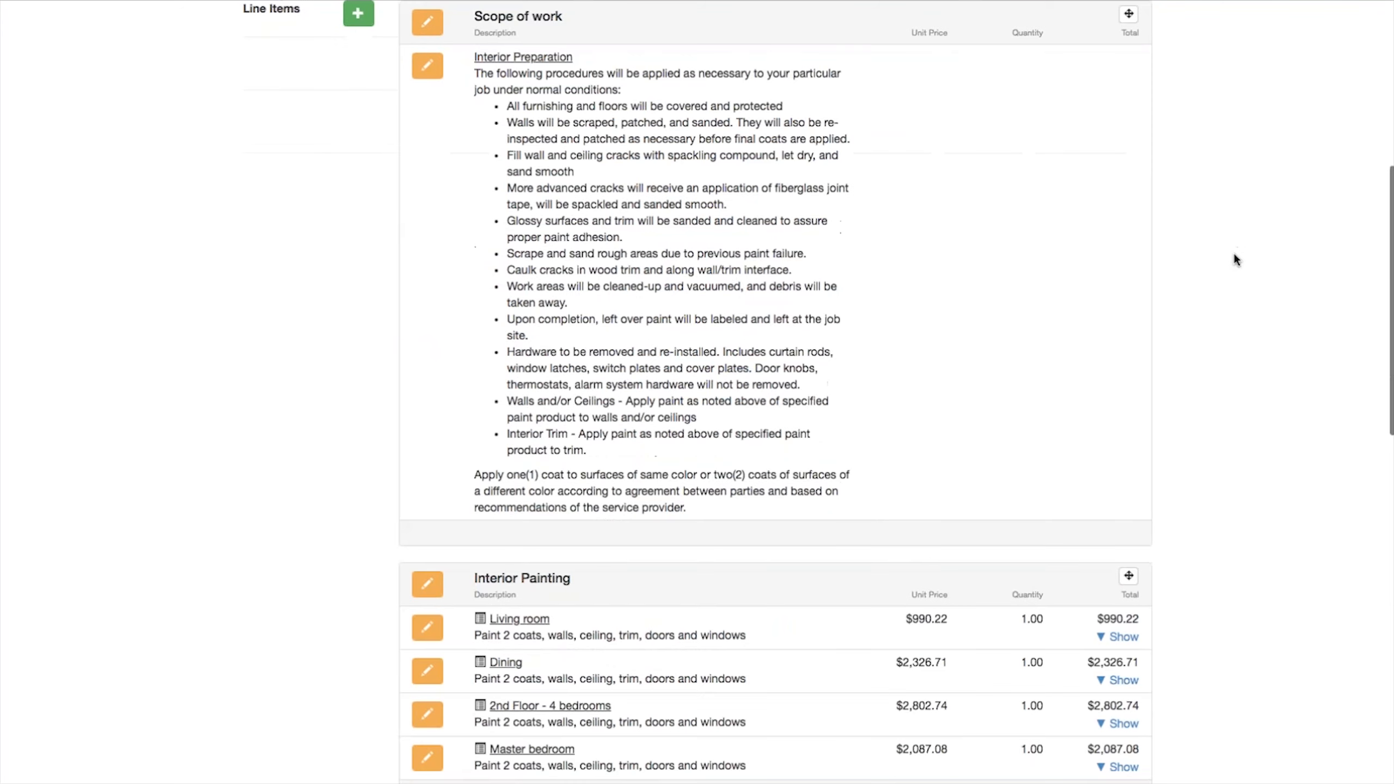
pyautogui.scroll(6, 1259, 474)
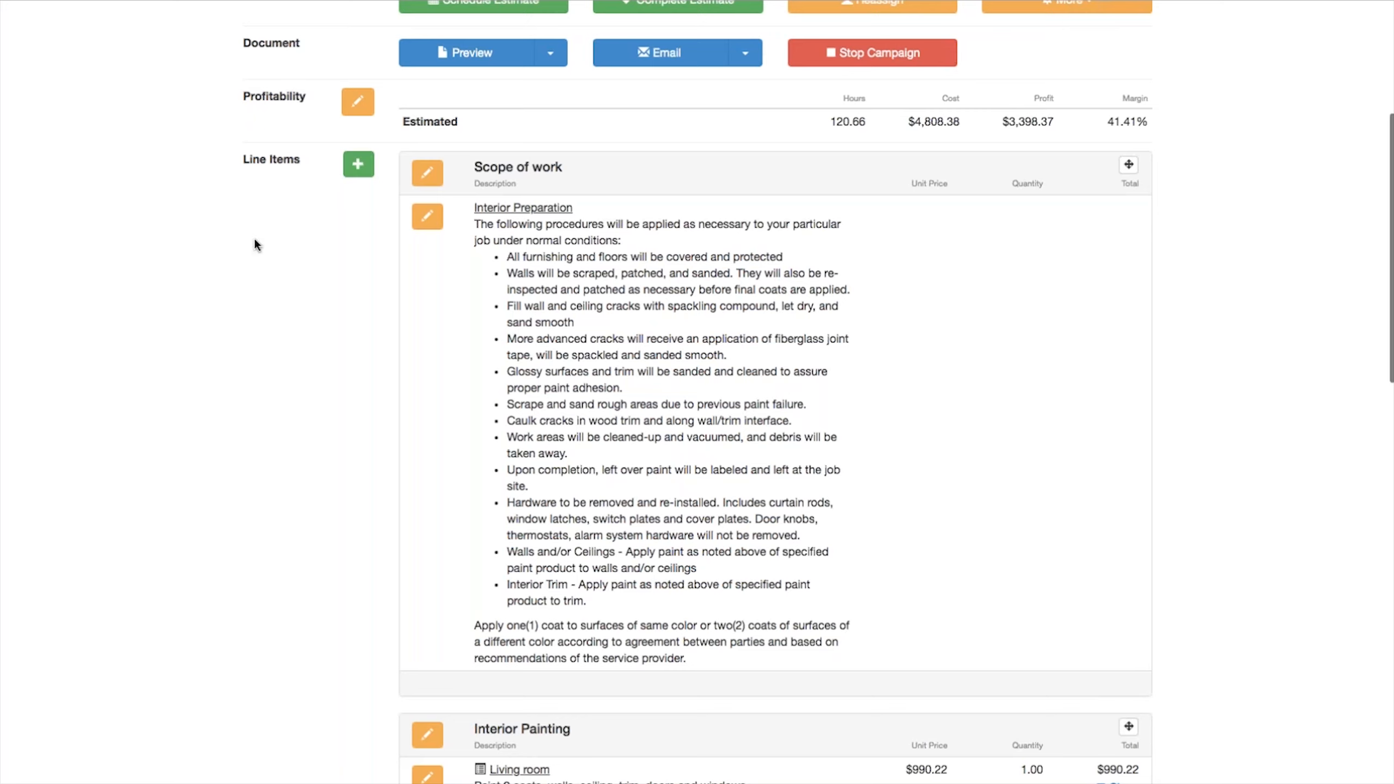
pyautogui.click(355, 167)
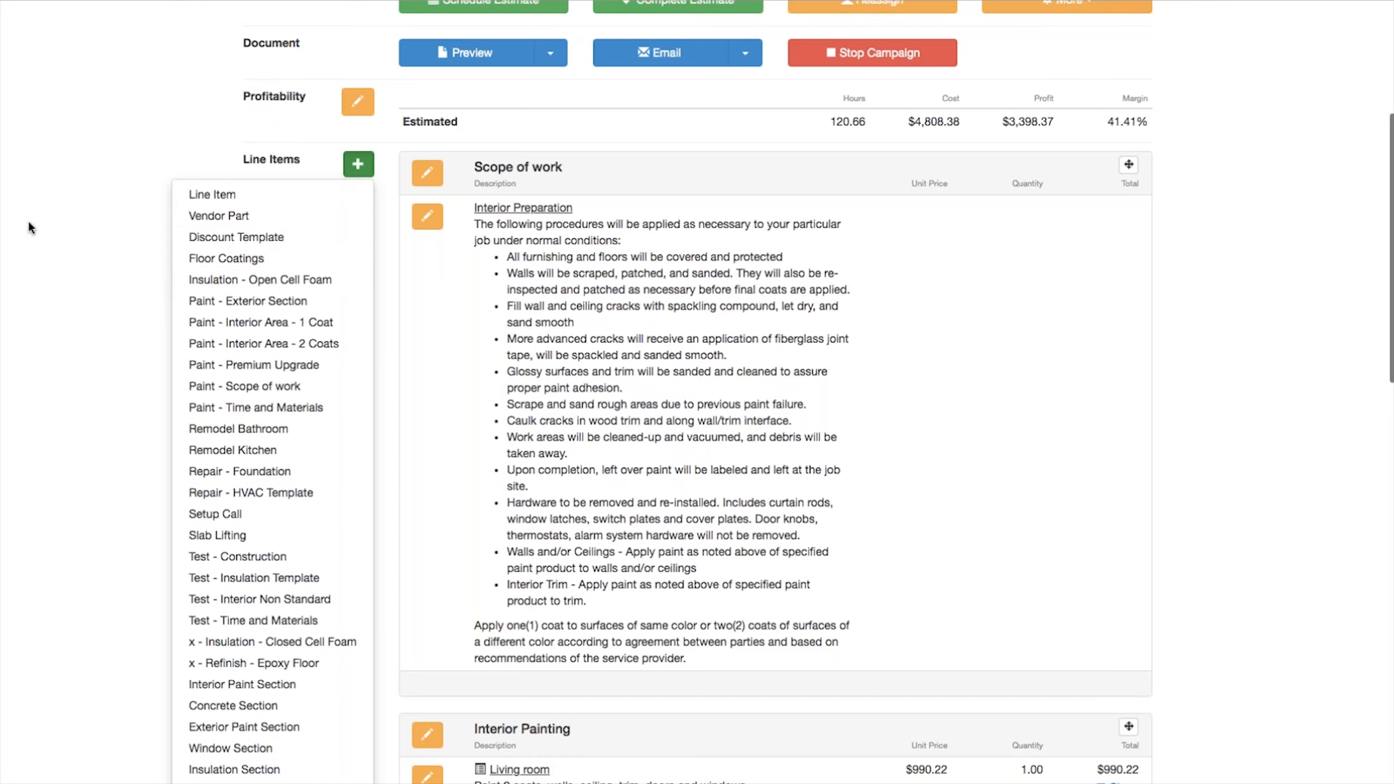
pyautogui.click(265, 240)
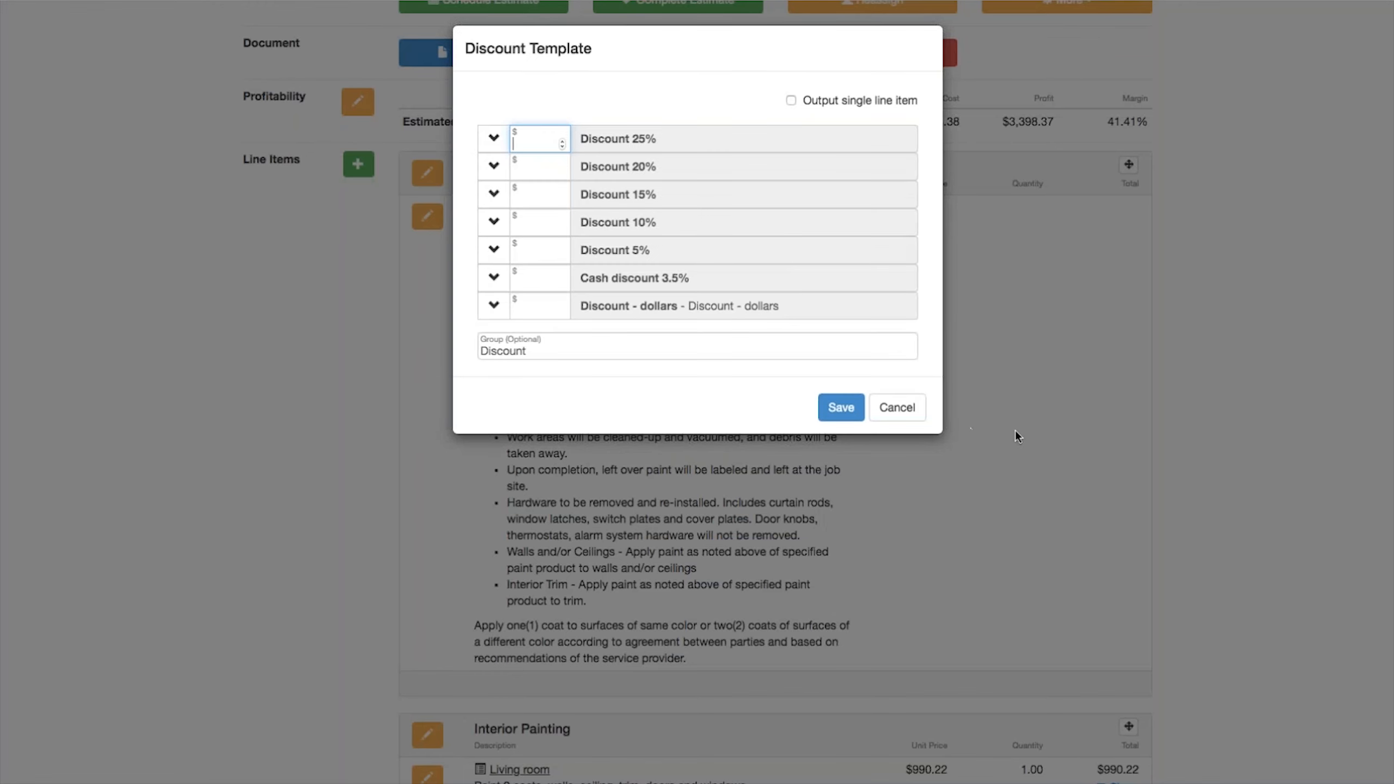
pyautogui.click(897, 407)
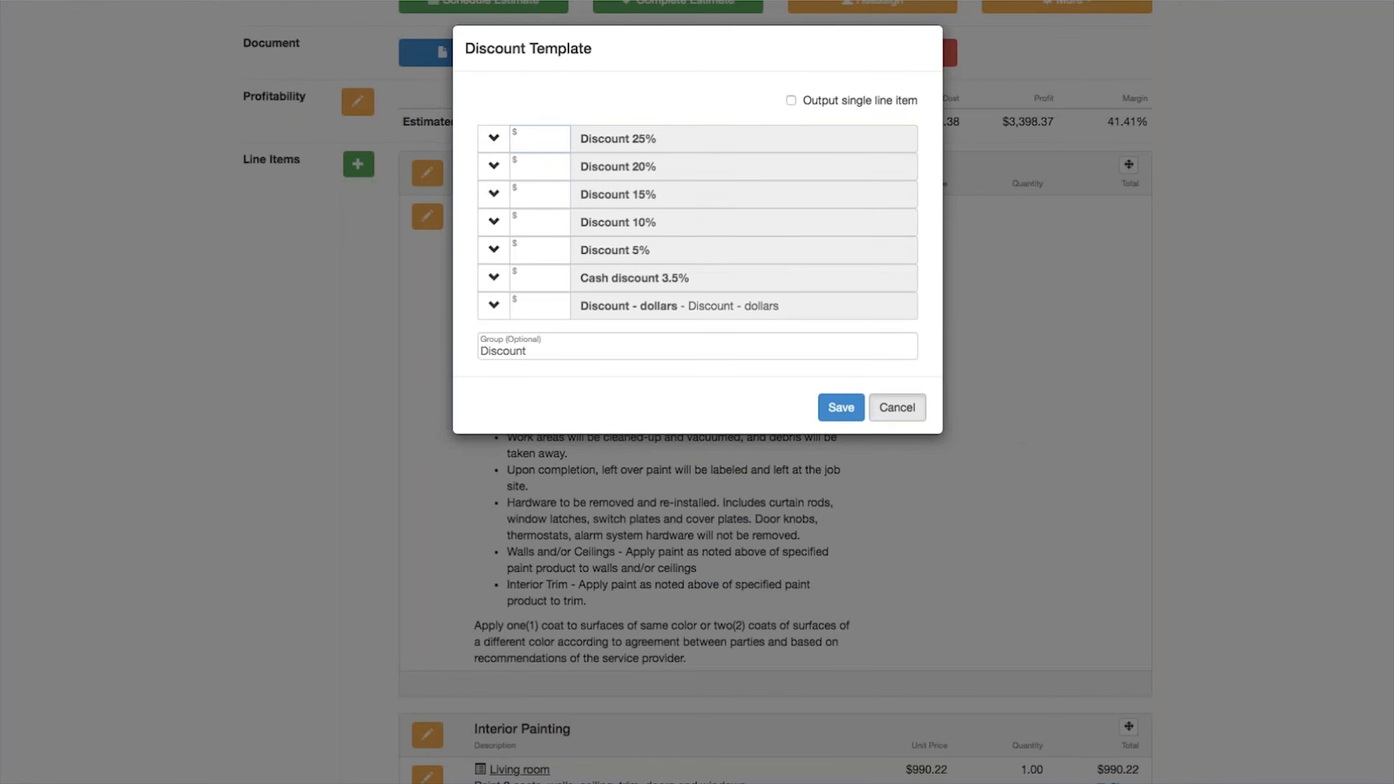
# Step: Add the Discount Template to the estimate, entering 8206 as the amount for Discount 15%
pyautogui.scroll(-8, 906, 409)
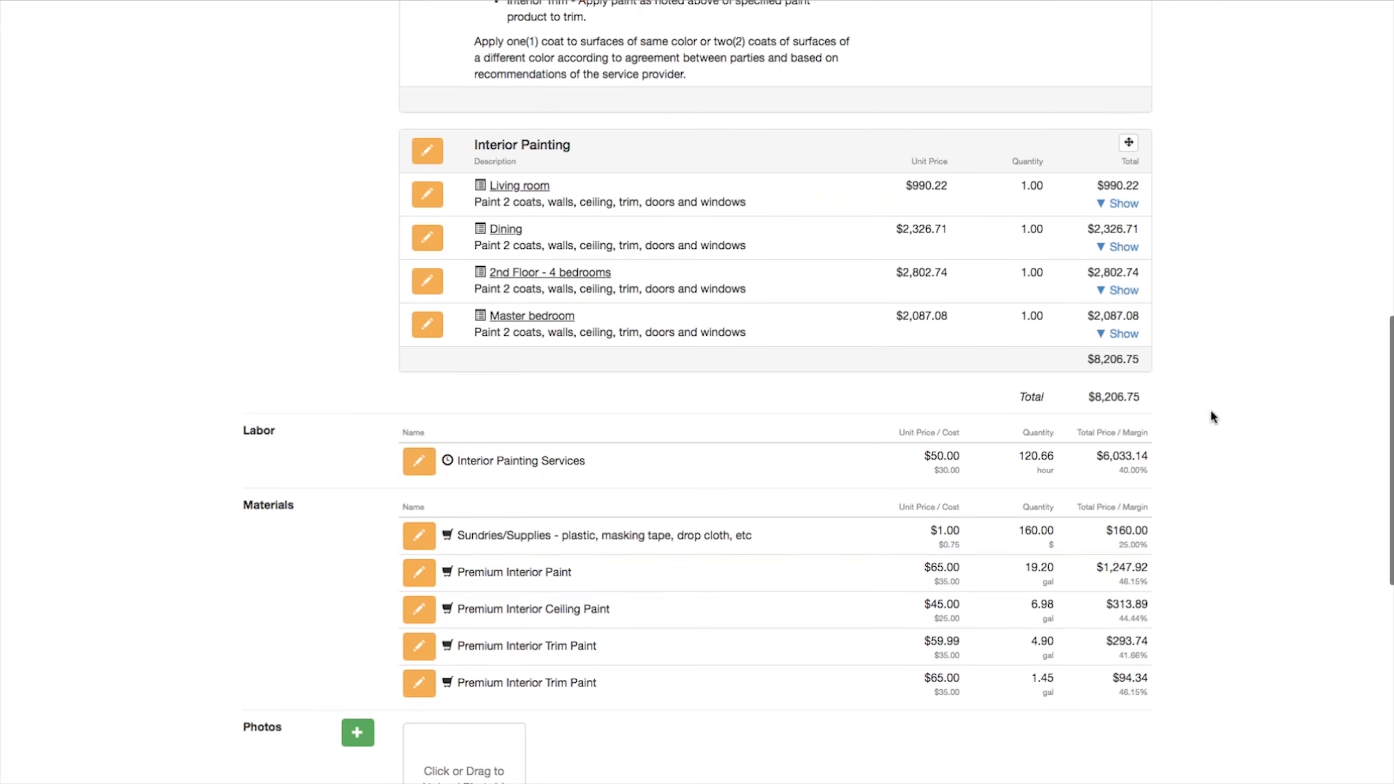
pyautogui.scroll(10, 1211, 412)
pyautogui.scroll(1, 1209, 408)
pyautogui.click(359, 202)
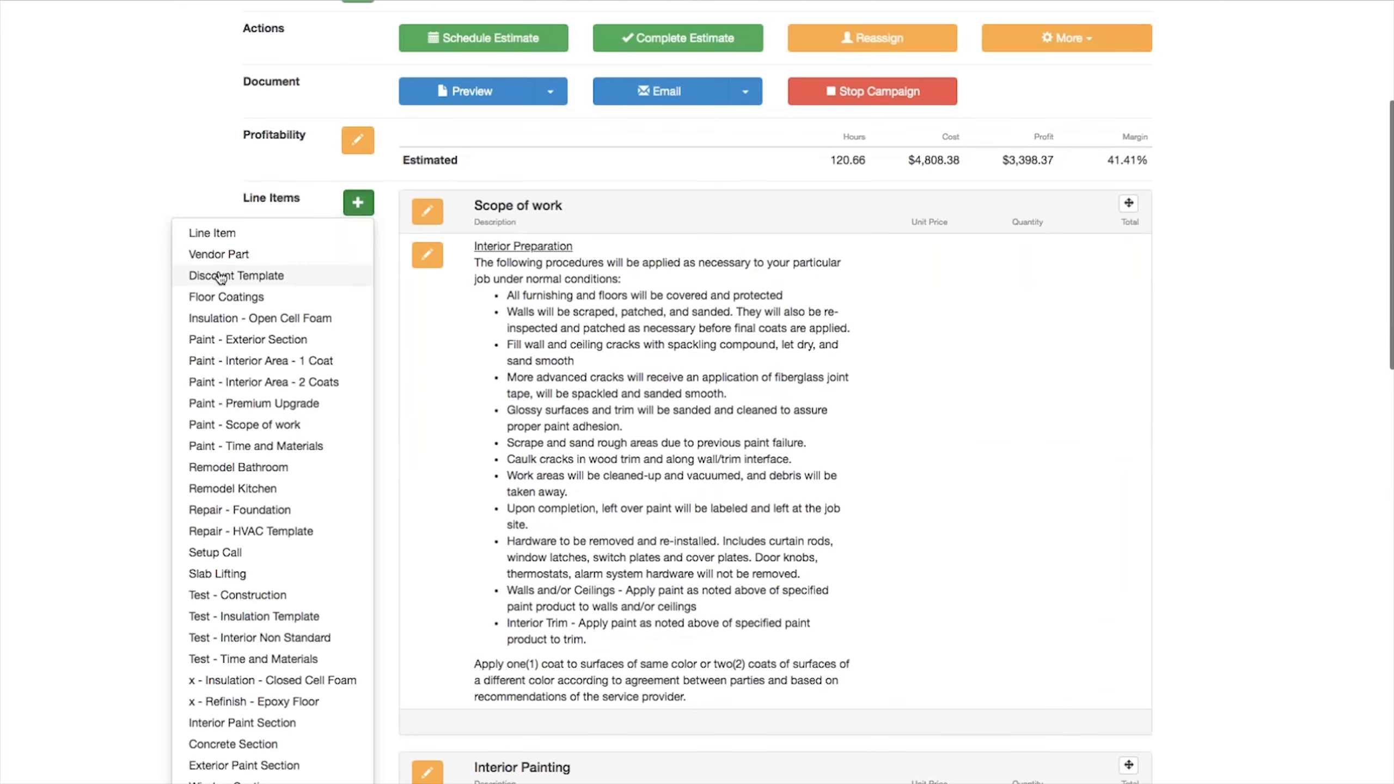
pyautogui.click(220, 272)
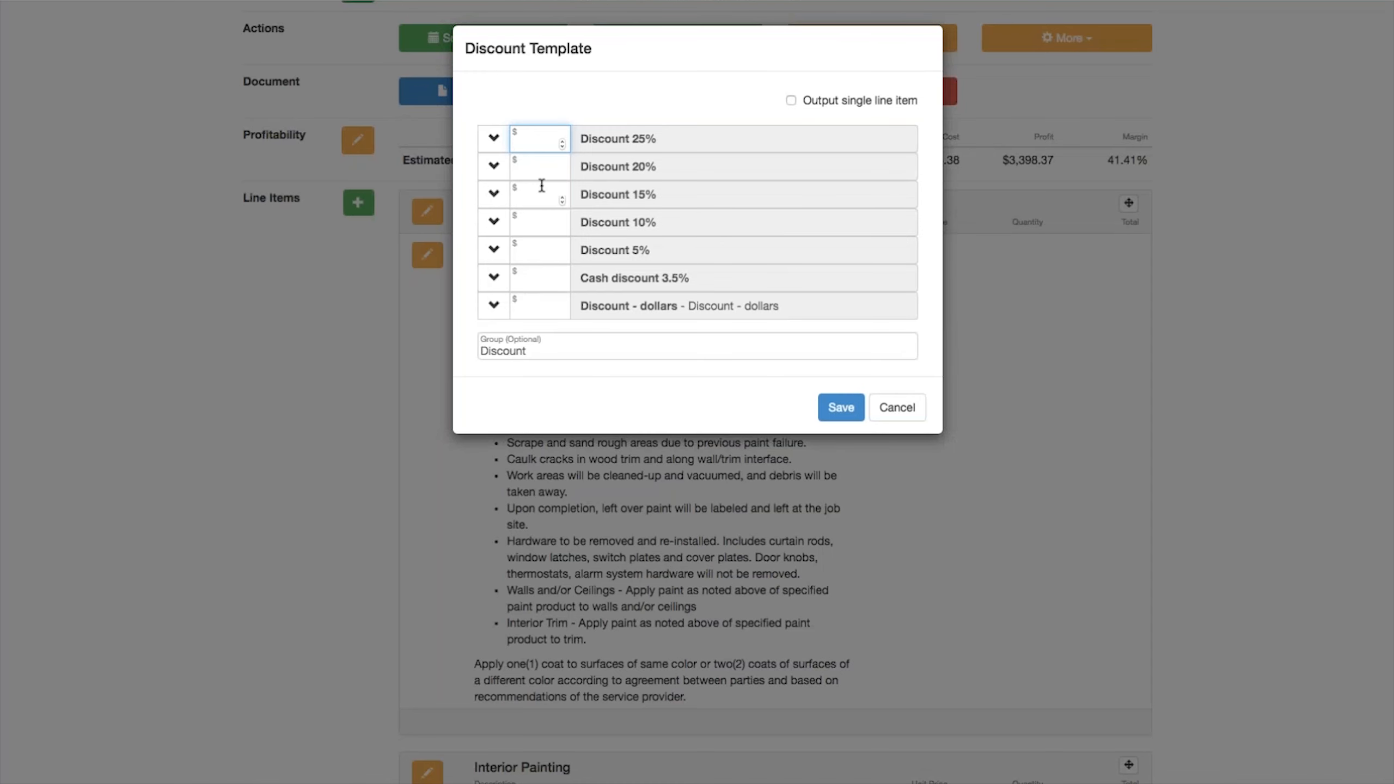
pyautogui.click(522, 197)
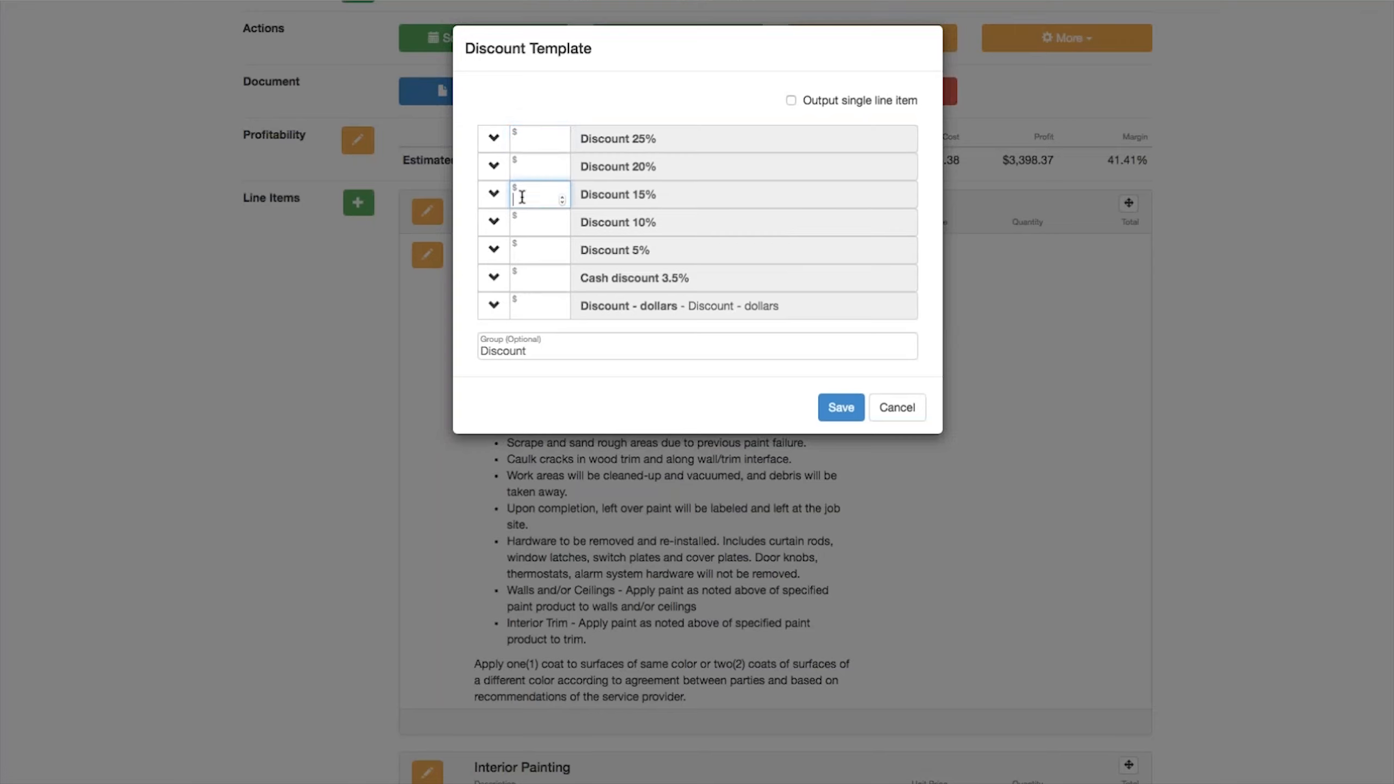
pyautogui.write('8206')
pyautogui.click(838, 413)
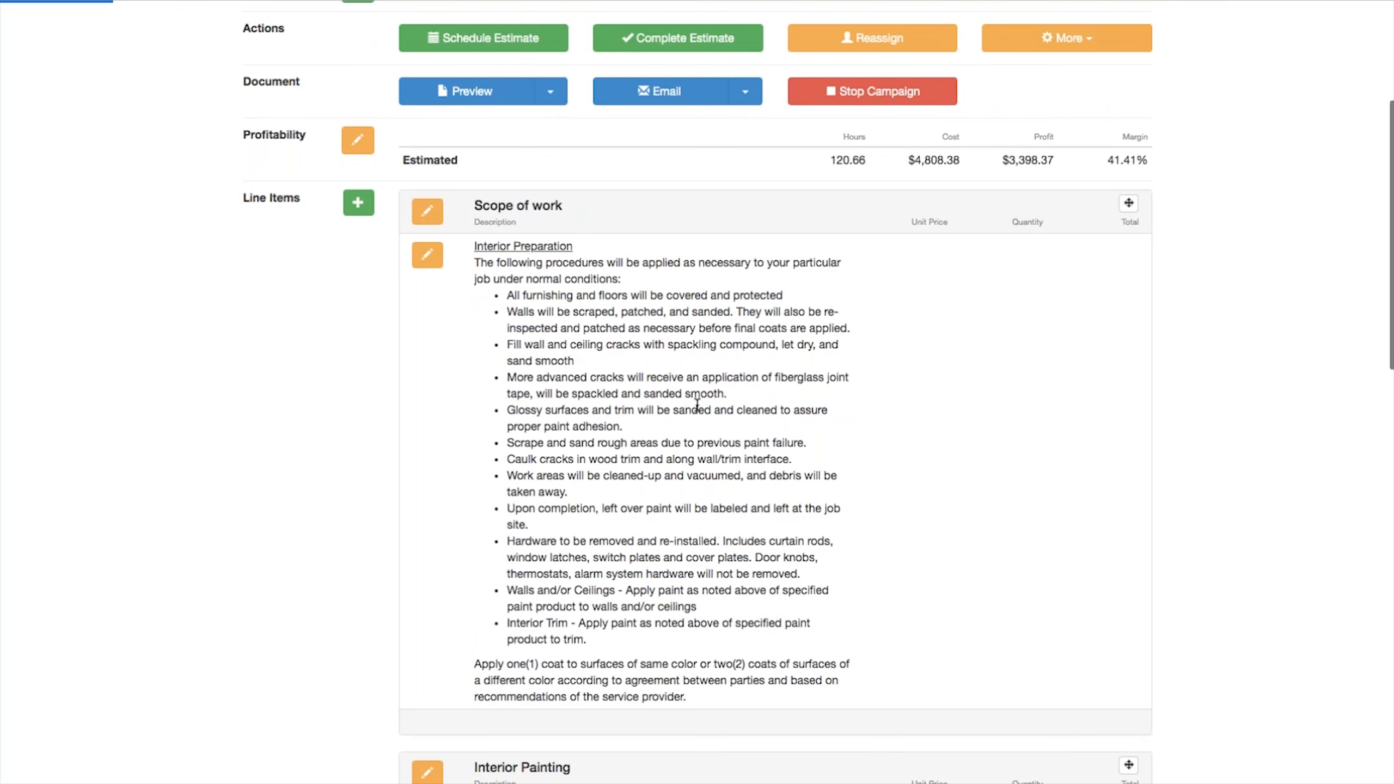
# Step: Add the Paint - Time and Materials template to the estimate and name the item Basement
pyautogui.scroll(-12, 697, 405)
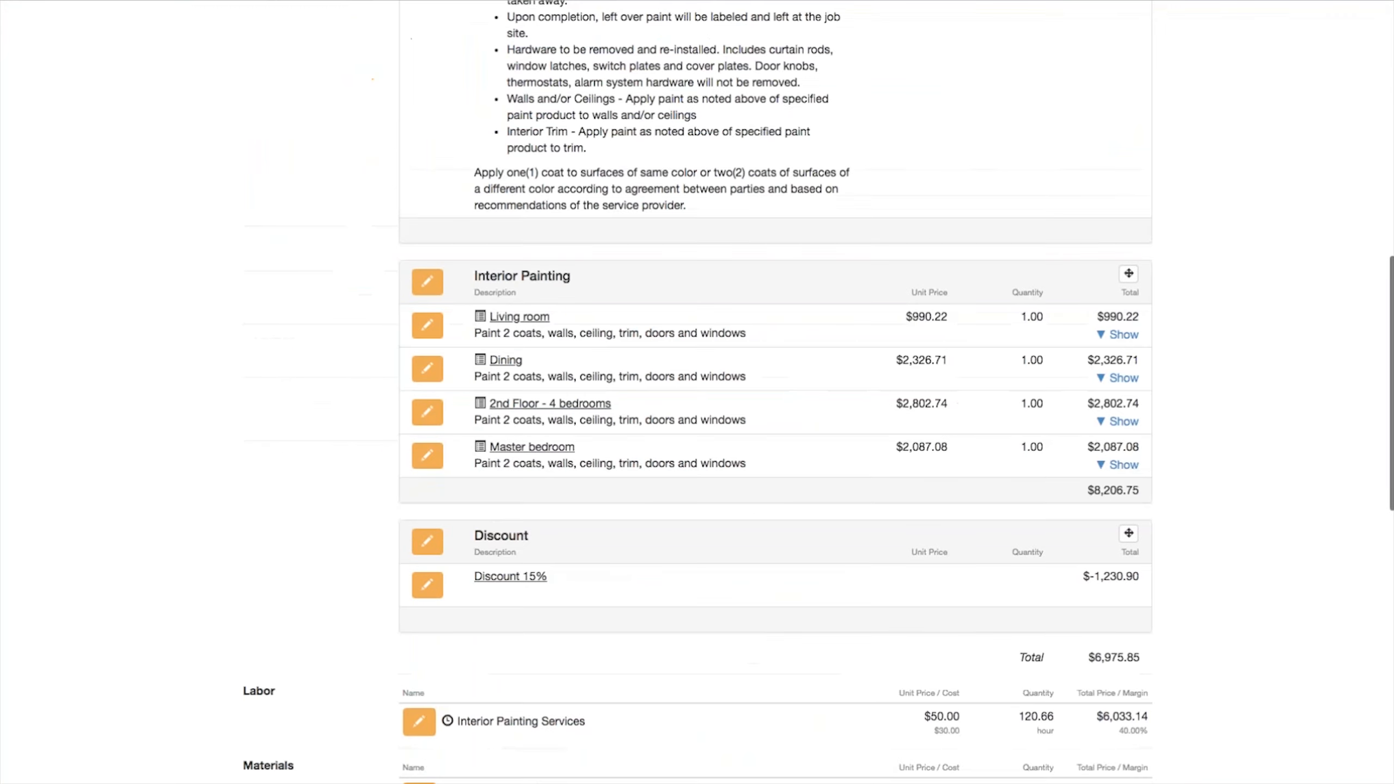
pyautogui.scroll(-3, 629, 479)
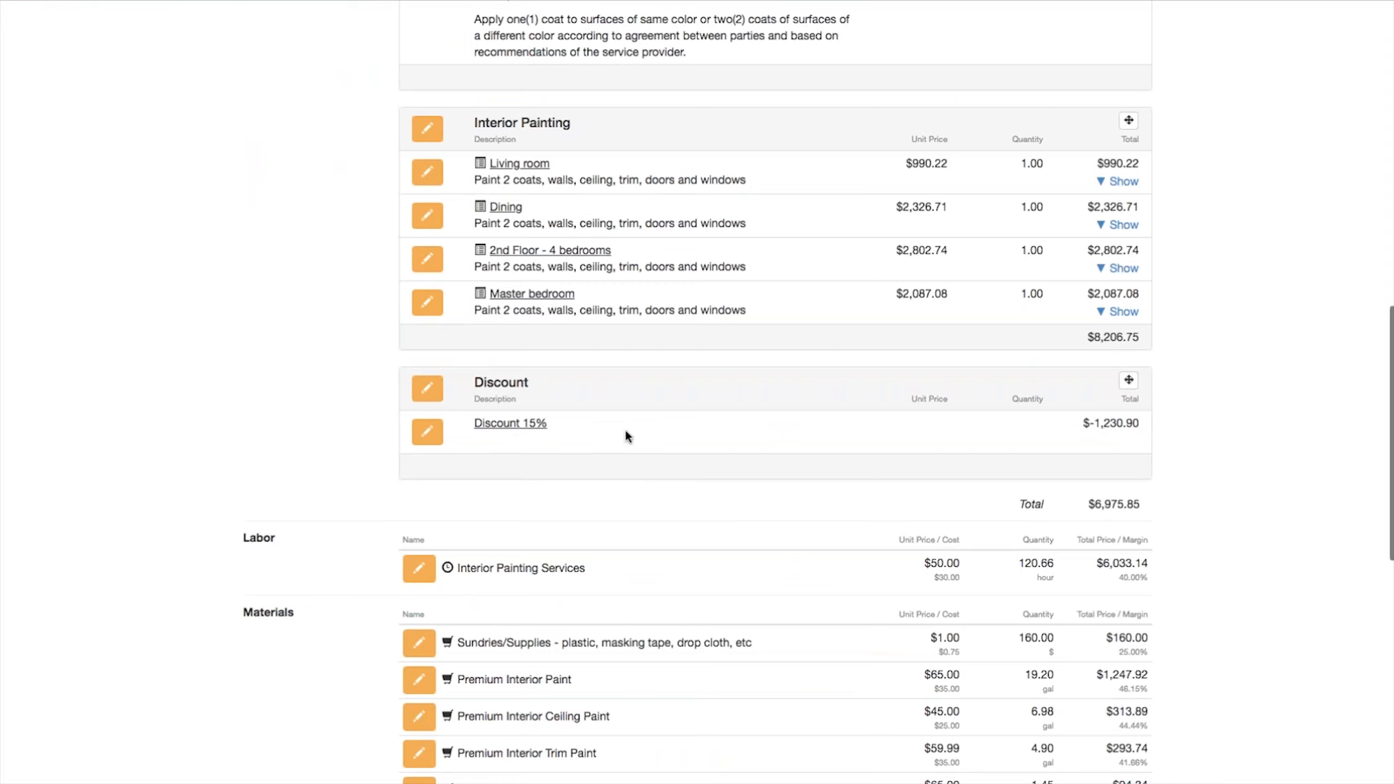
pyautogui.scroll(2, 624, 437)
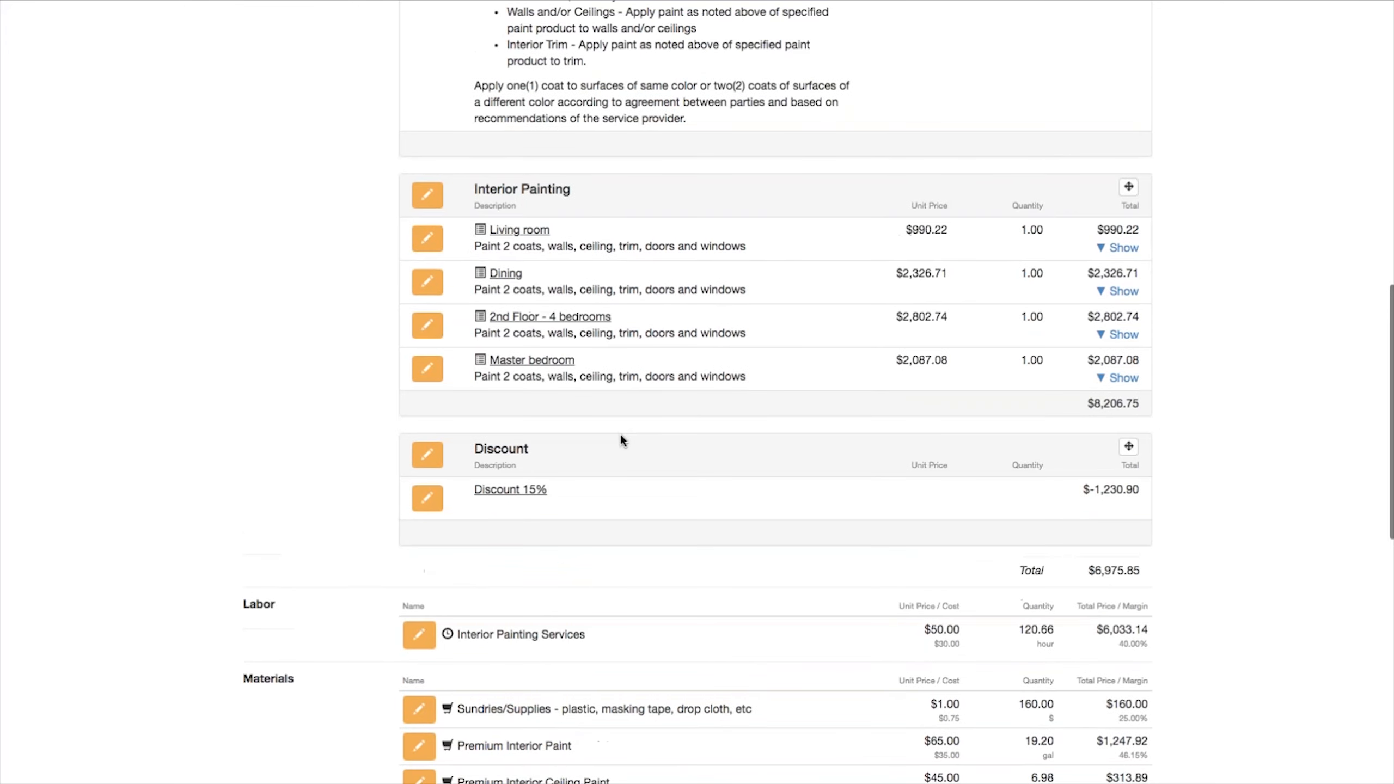
pyautogui.scroll(10, 621, 436)
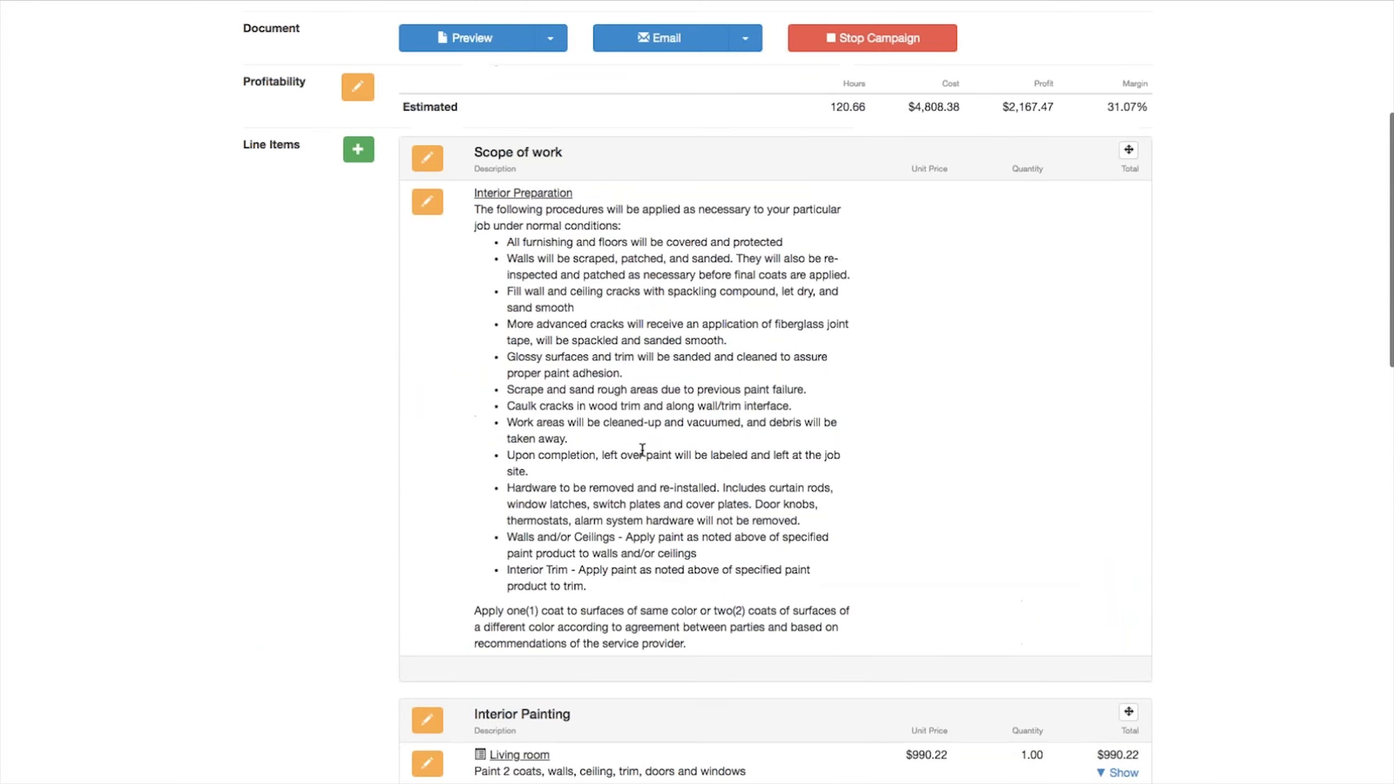
pyautogui.scroll(-7, 642, 449)
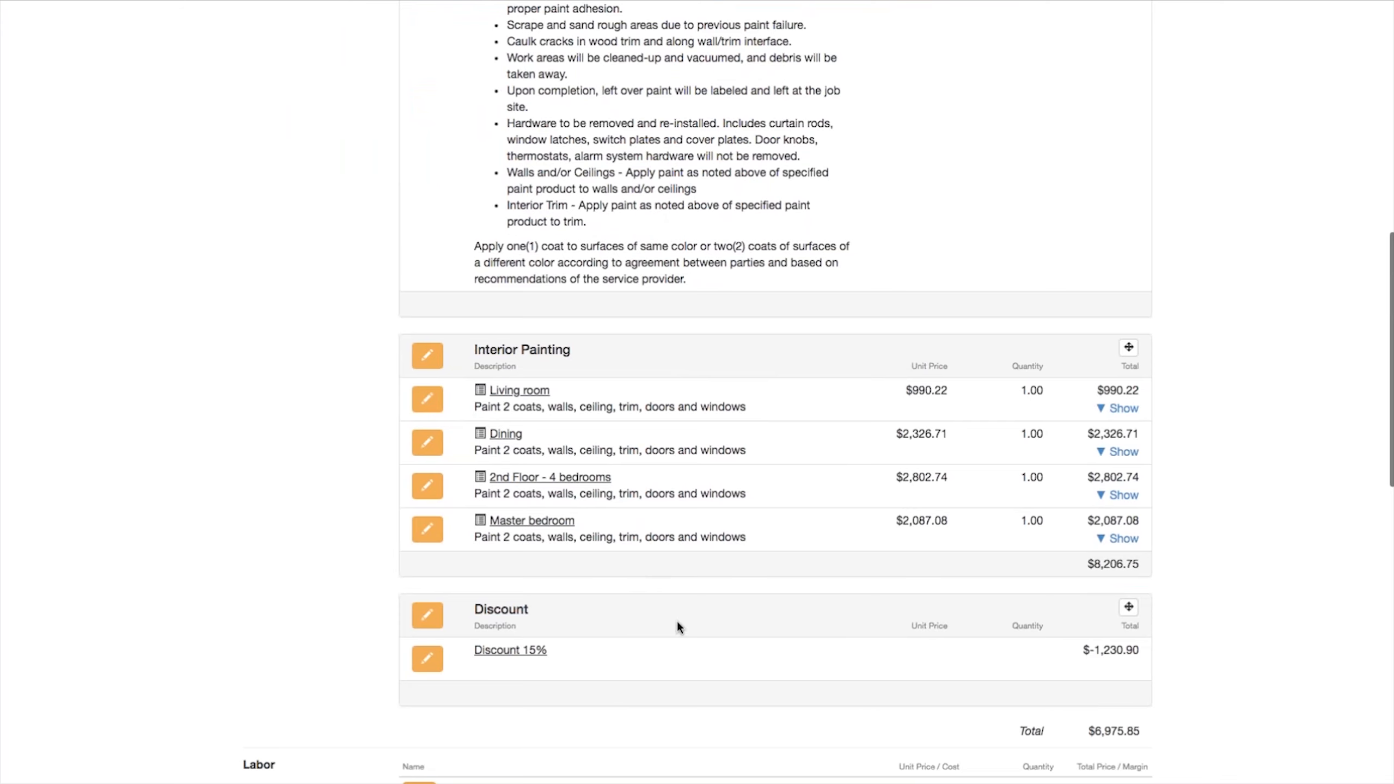
pyautogui.scroll(10, 689, 631)
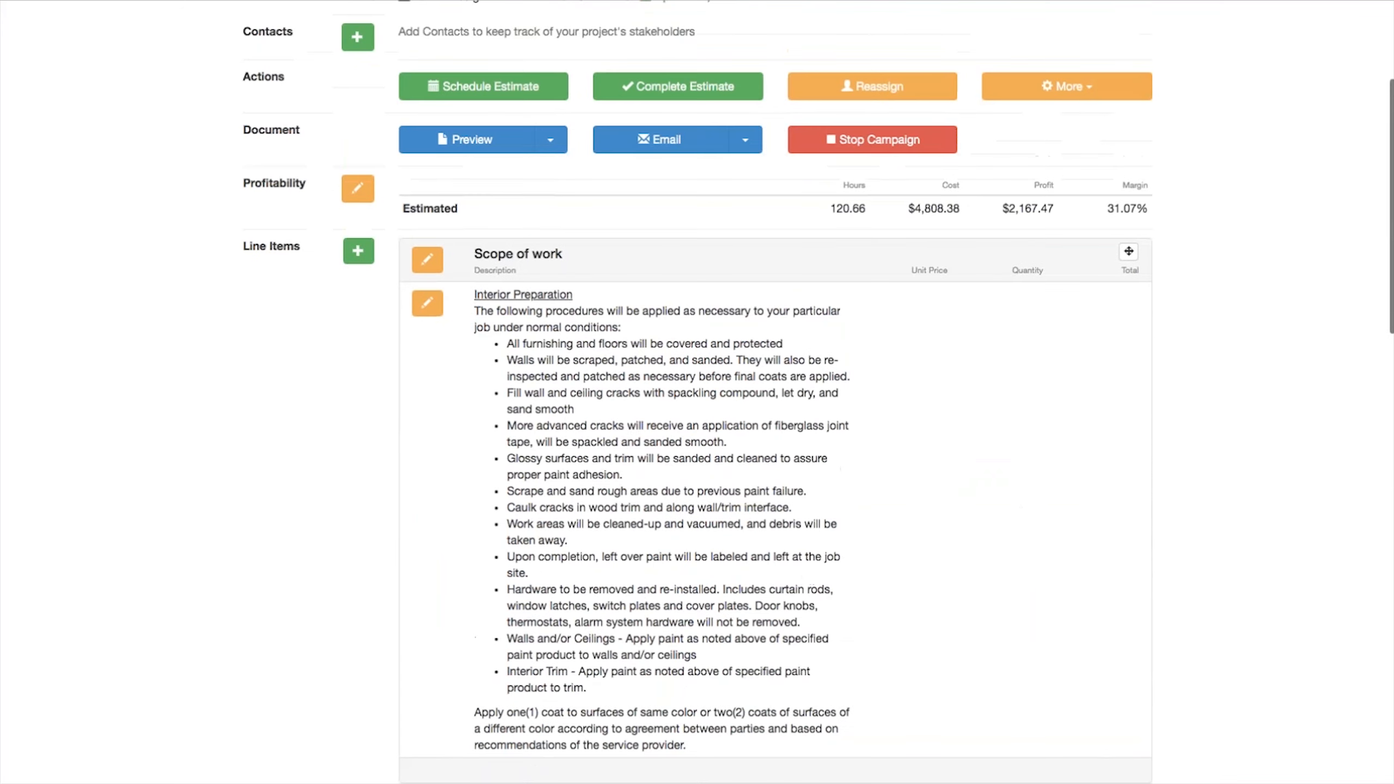
pyautogui.click(356, 281)
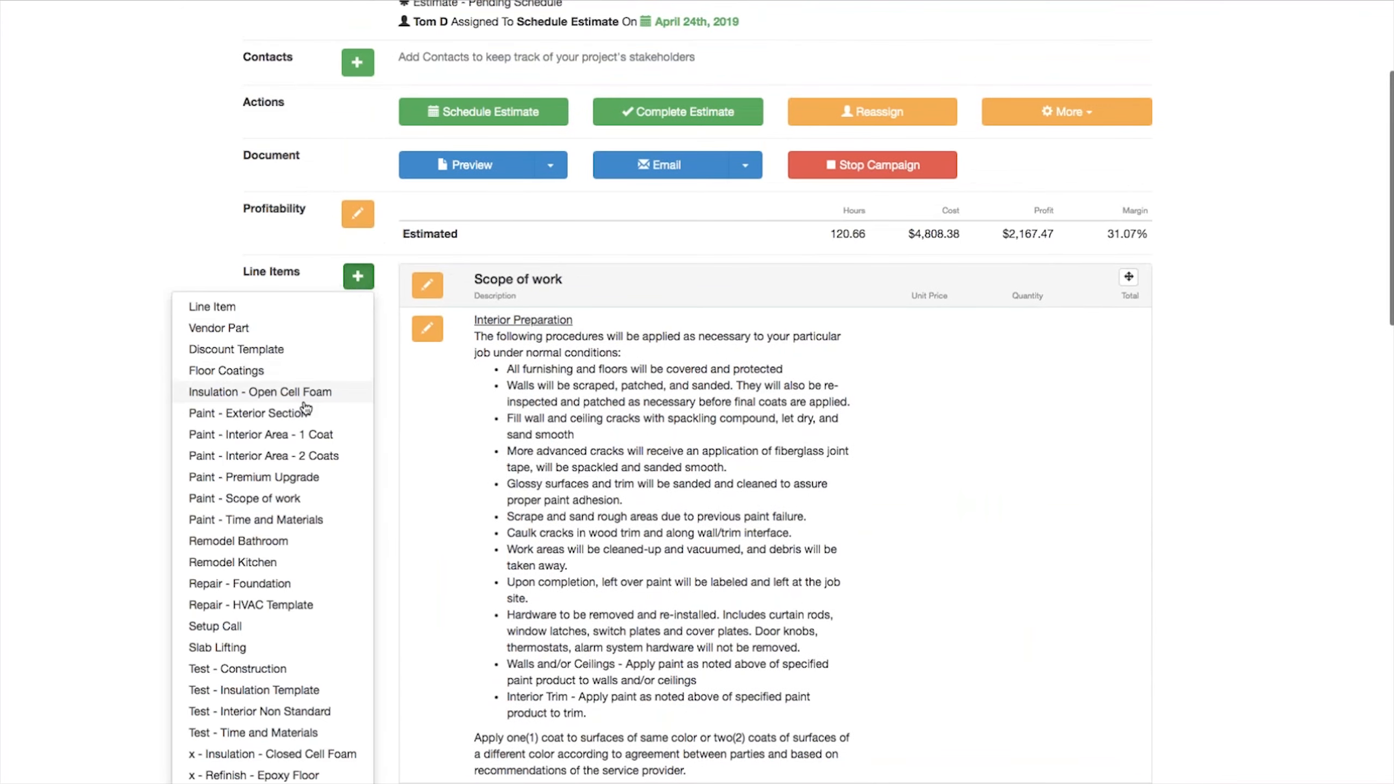
pyautogui.scroll(-2, 296, 406)
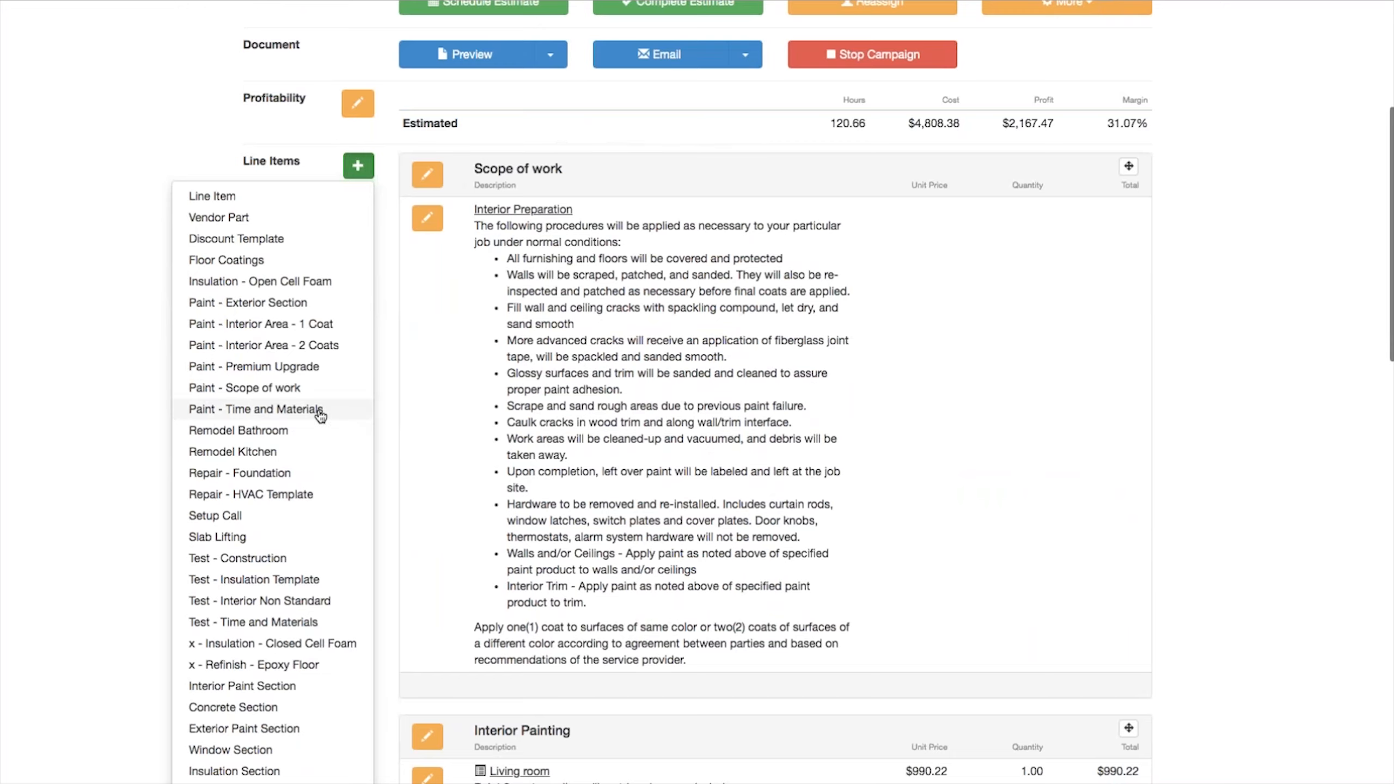
pyautogui.click(243, 410)
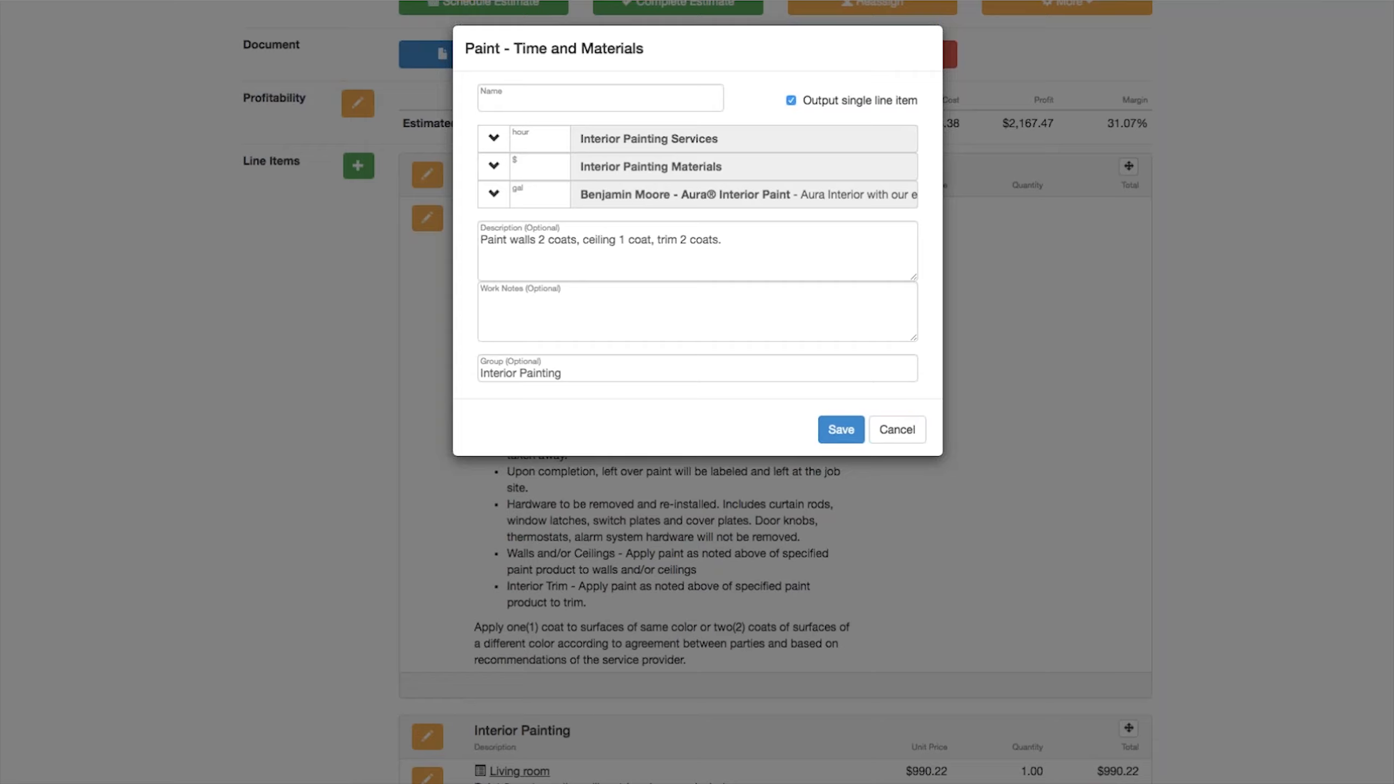
pyautogui.click(508, 100)
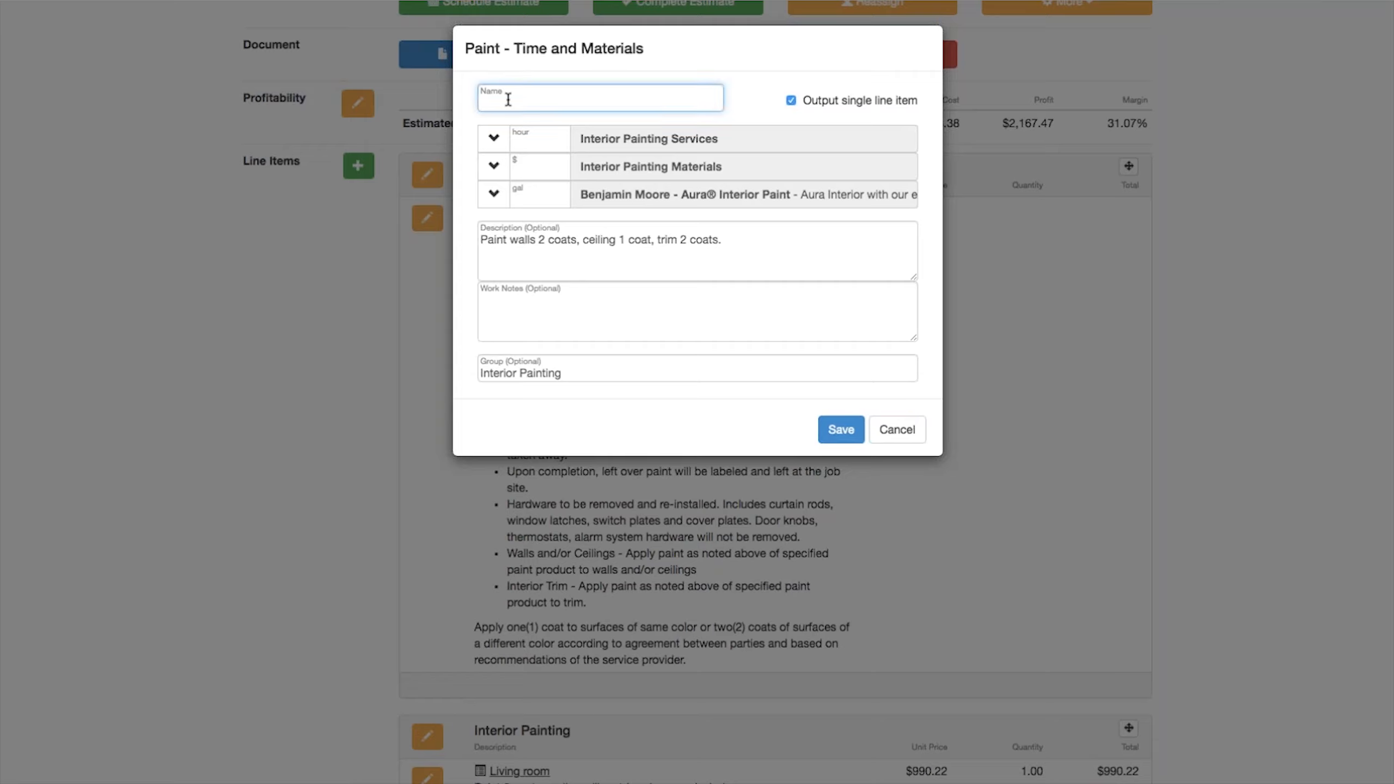
pyautogui.write('Basement')
# Step: Set the Basement item's quantities to 12 hours of Interior Painting Services, 20 $ of materials and 2 gal of Aura paint
pyautogui.click(531, 143)
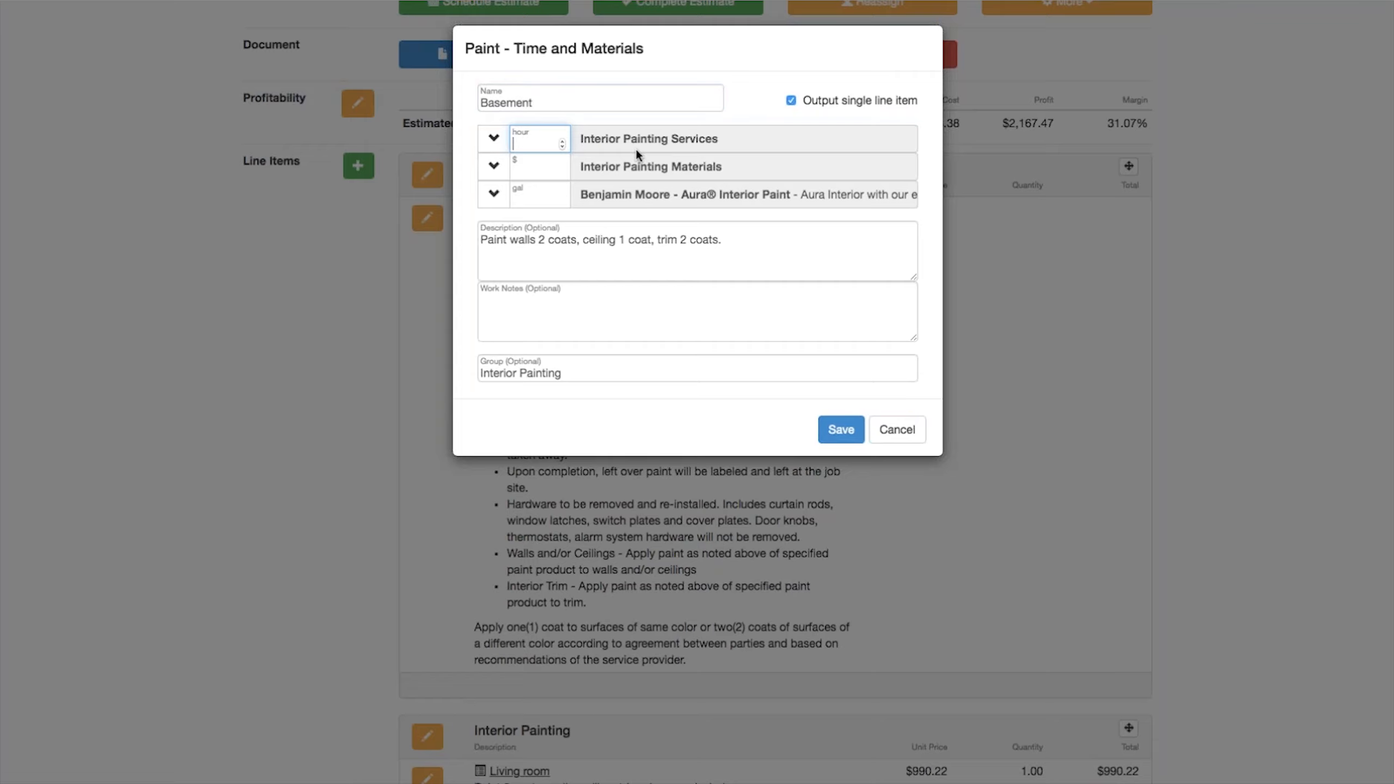
pyautogui.write('12')
pyautogui.click(535, 170)
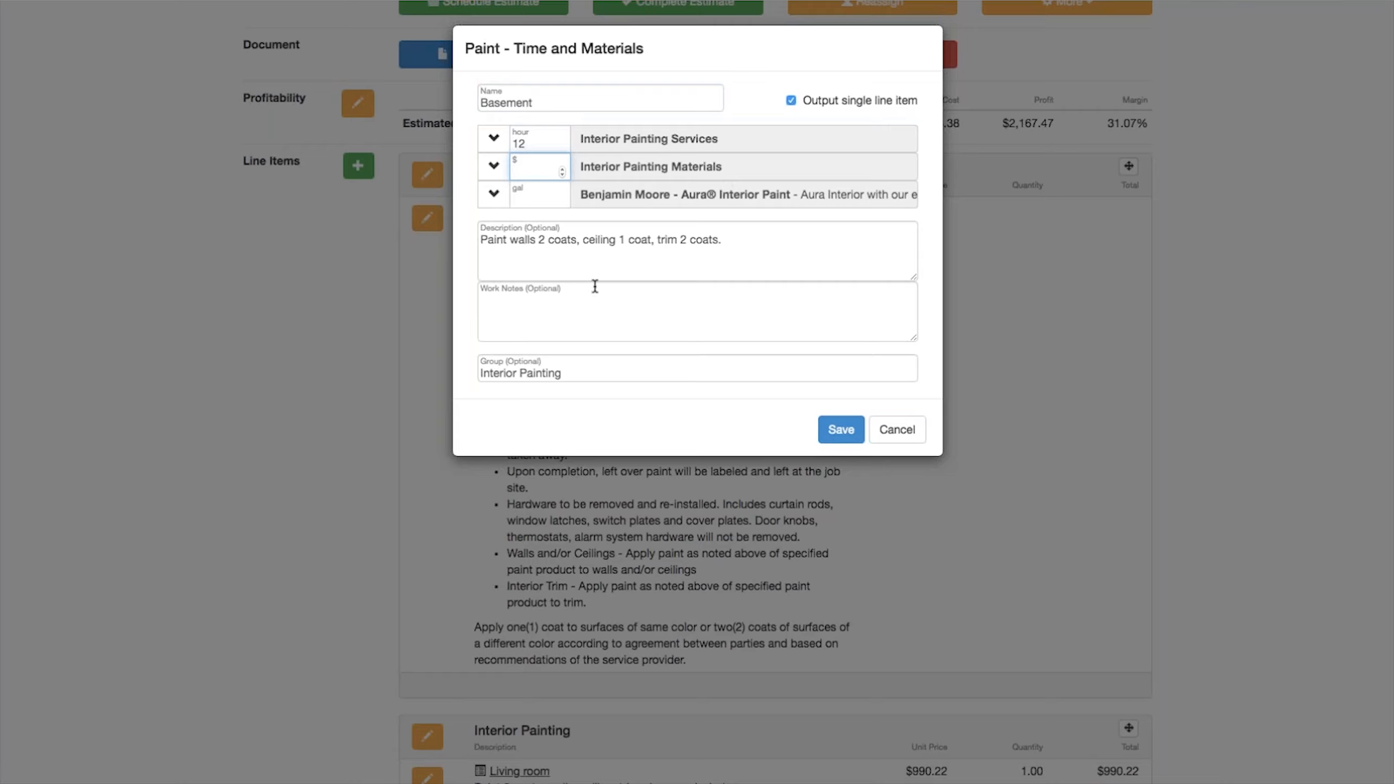
pyautogui.write('20')
pyautogui.click(517, 199)
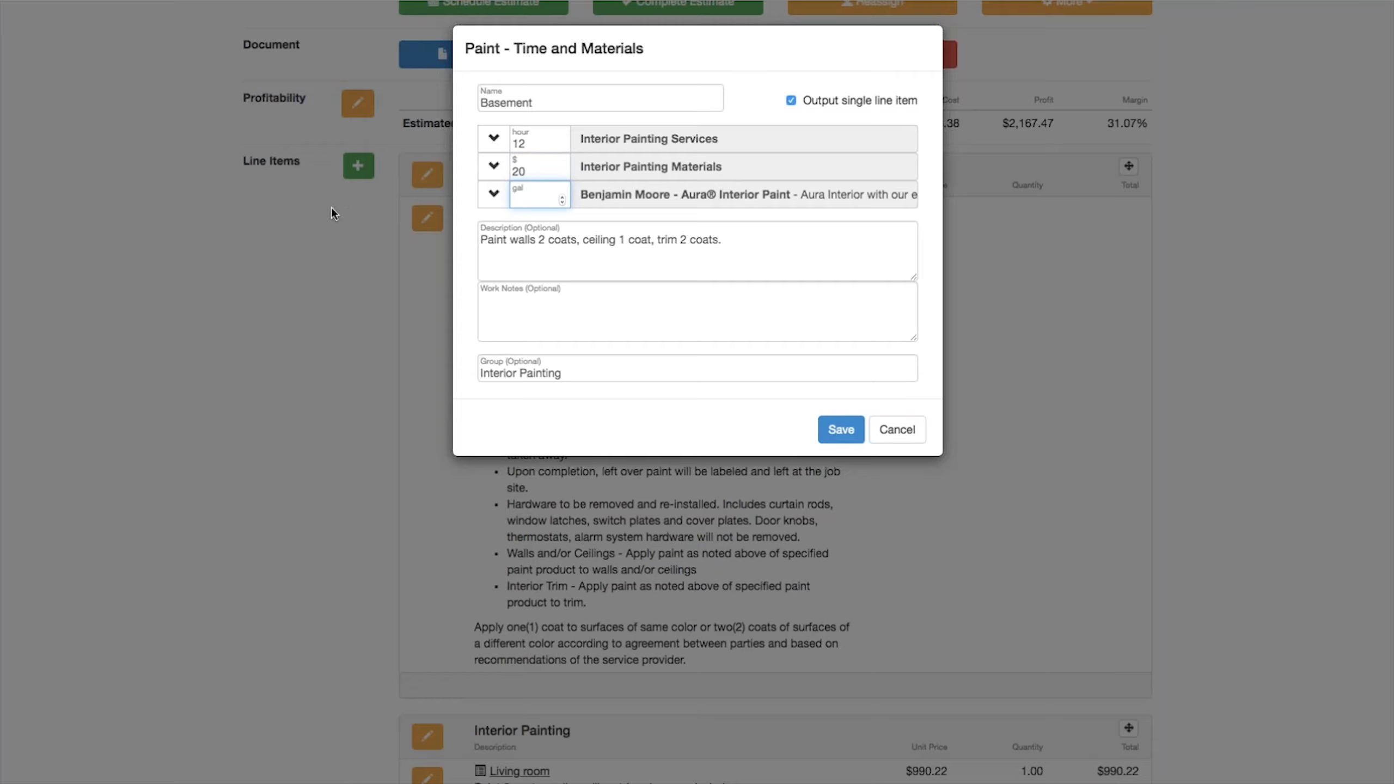
pyautogui.click(790, 58)
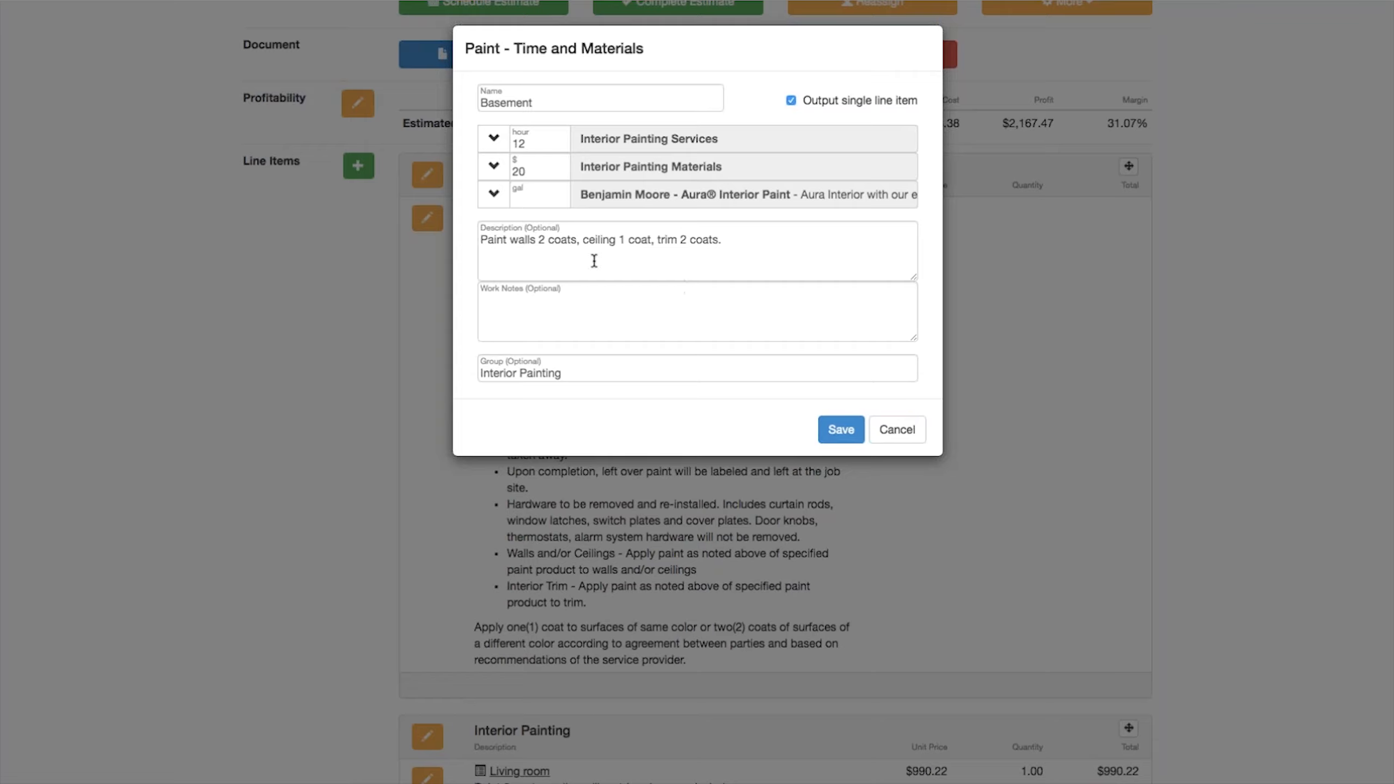
pyautogui.click(535, 198)
pyautogui.write('2')
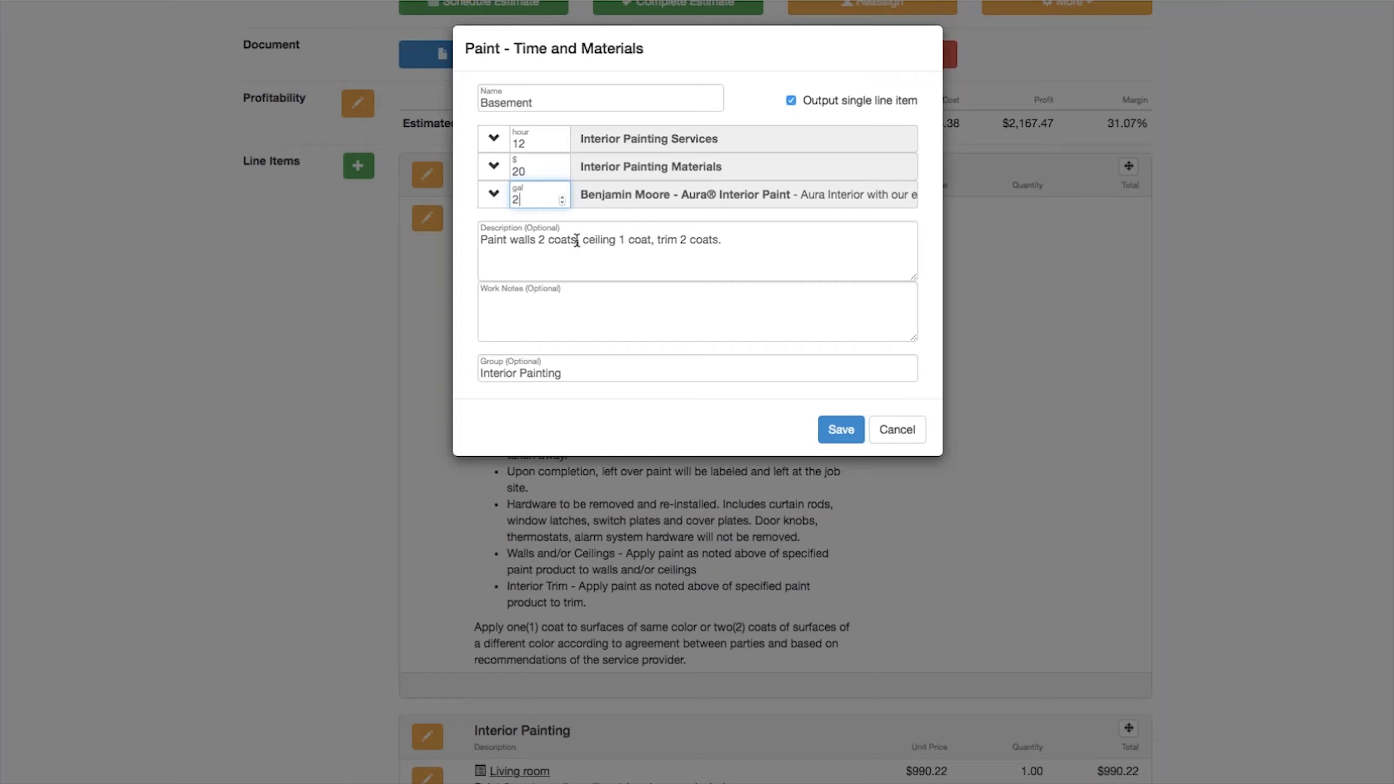
# Step: Assign the Basement item to the Interior Painting group and save it
pyautogui.click(724, 242)
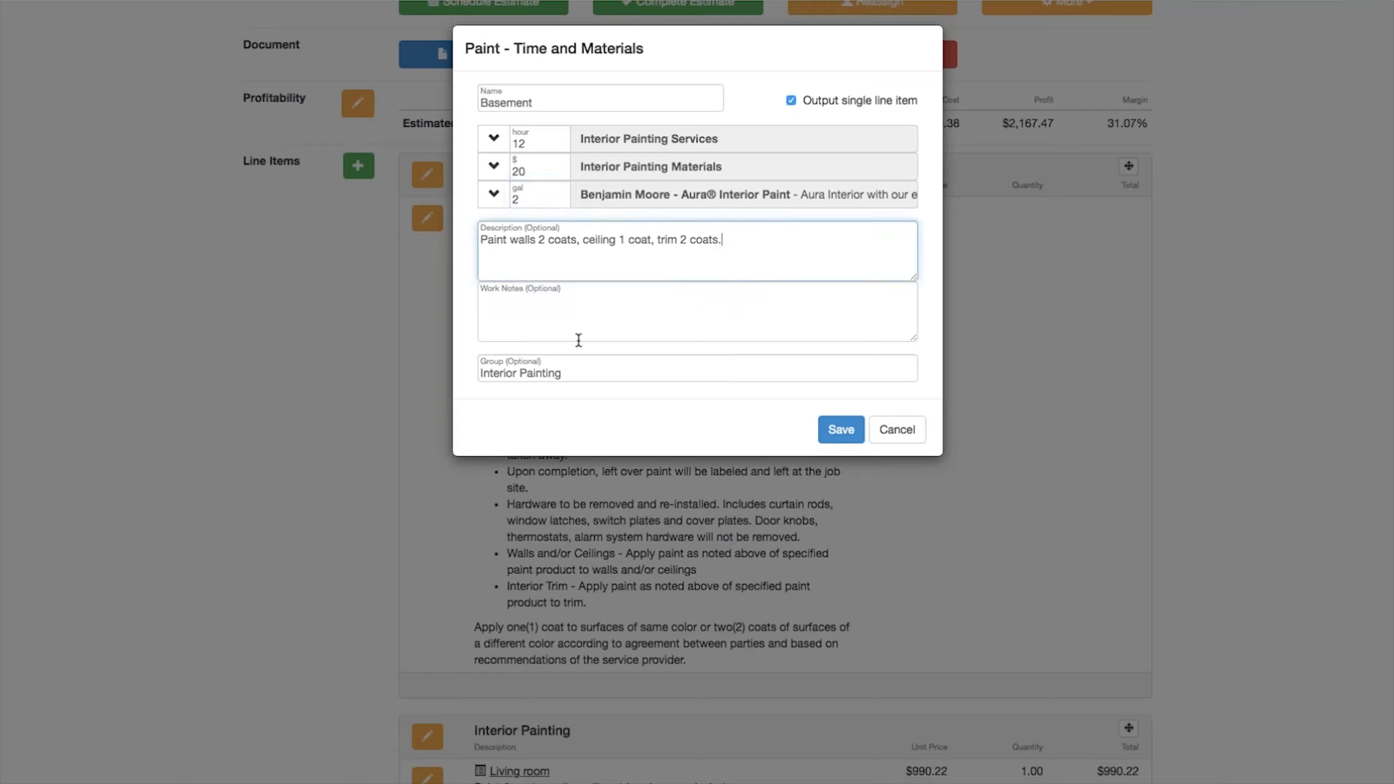
pyautogui.click(581, 375)
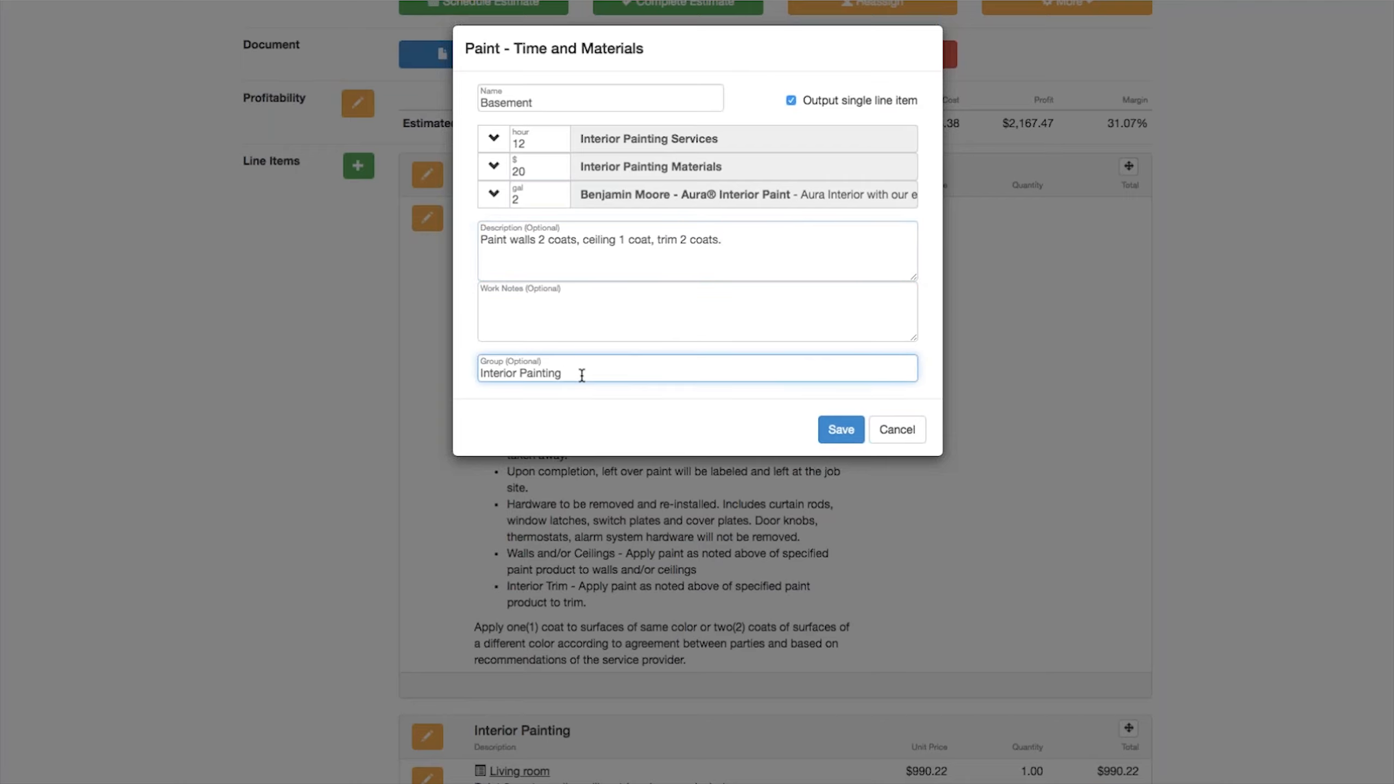
pyautogui.write('-')
pyautogui.press('BackSpace')
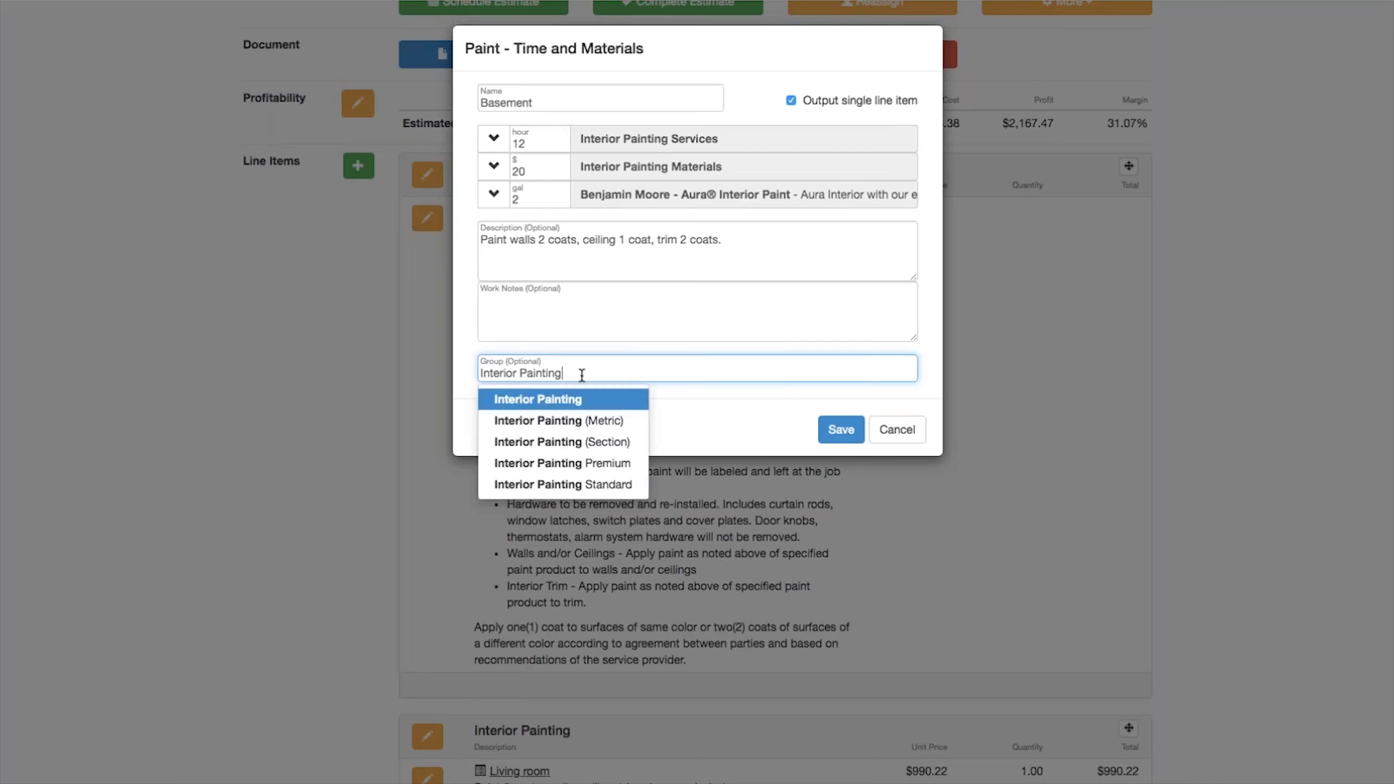
pyautogui.click(554, 406)
pyautogui.click(840, 429)
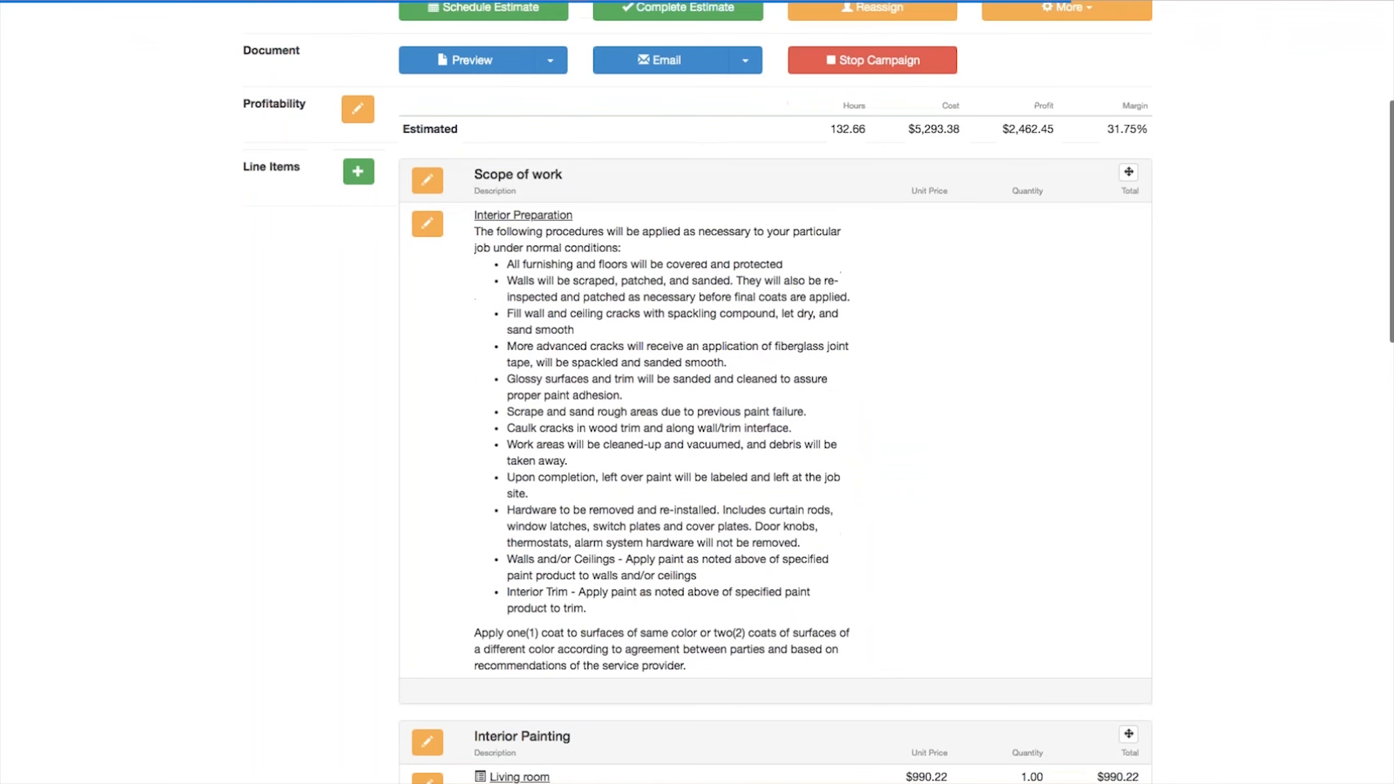
# Step: Expand and collapse the Basement item's breakdown of services and materials
pyautogui.scroll(-10, 810, 443)
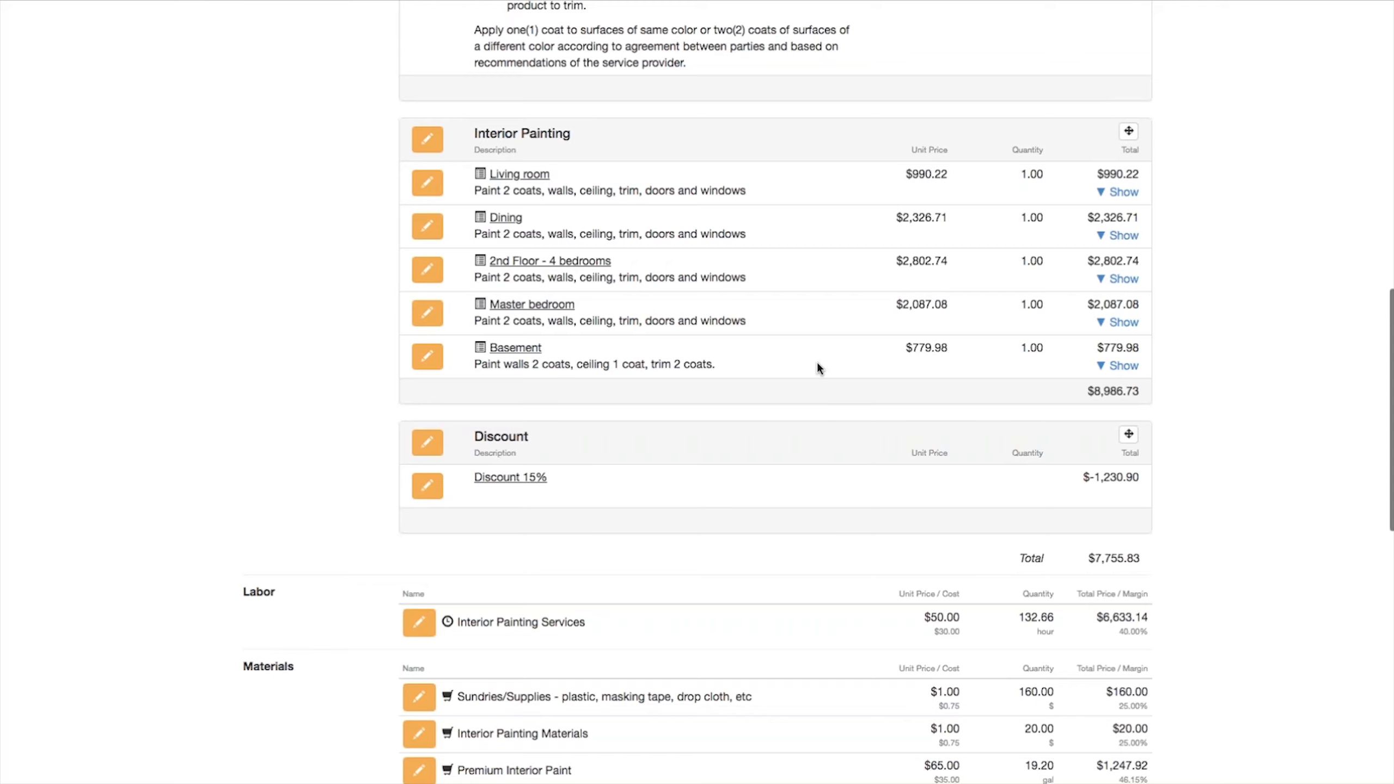
pyautogui.click(1122, 367)
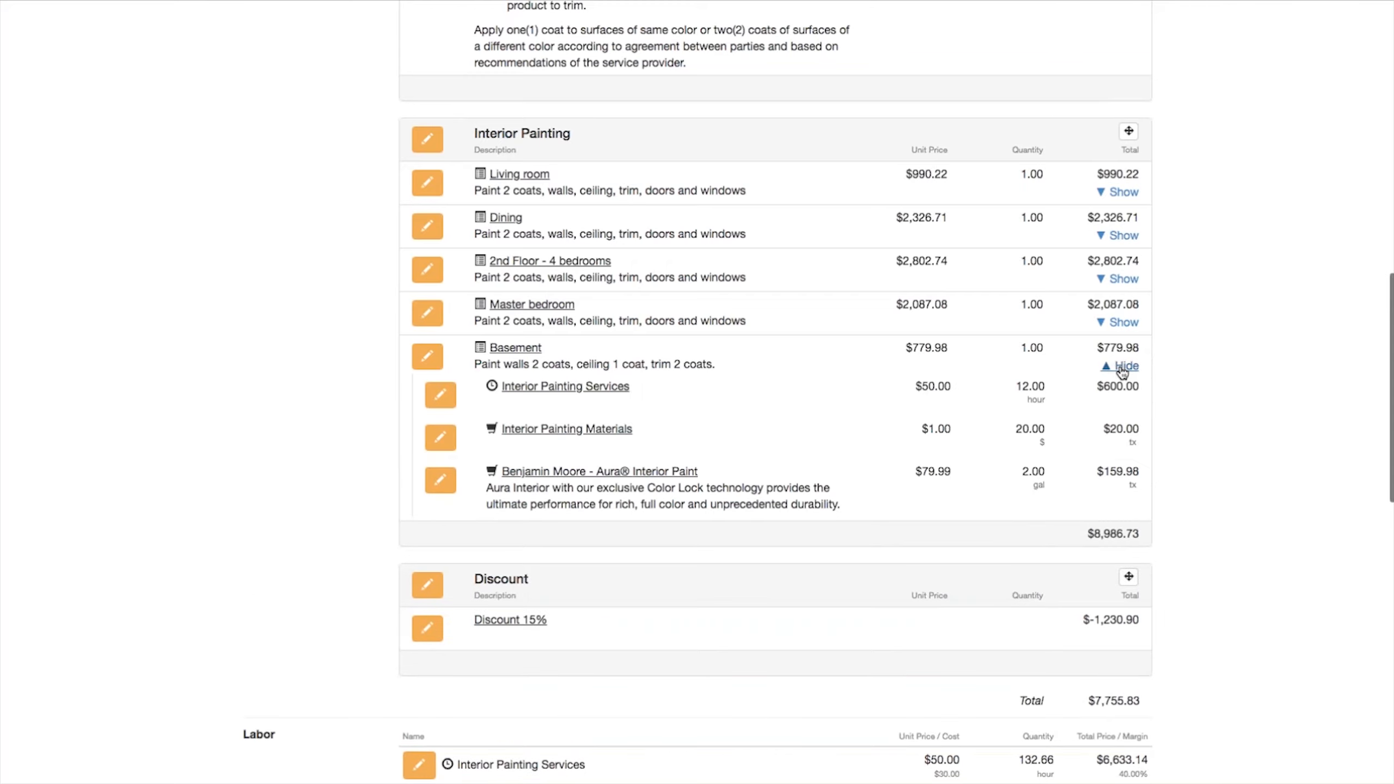
pyautogui.click(1122, 367)
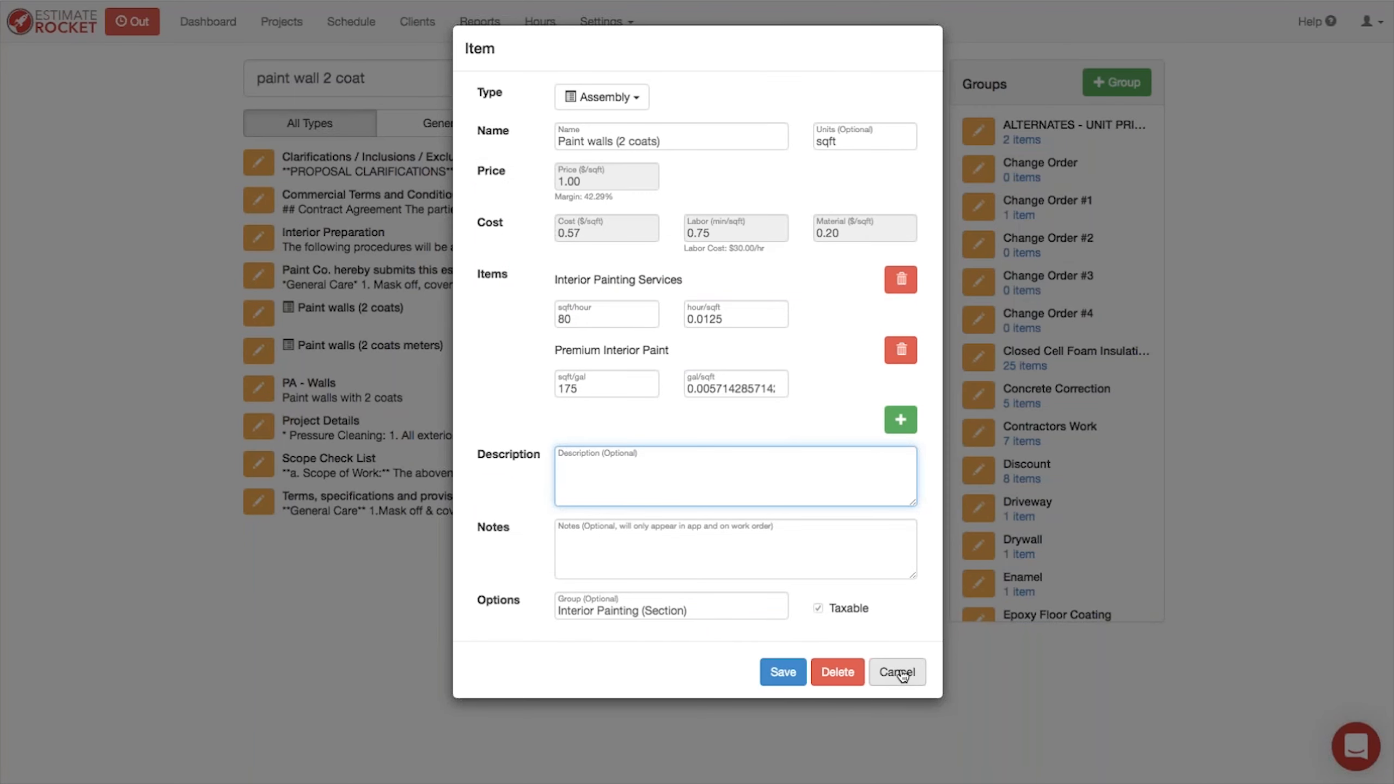
# Step: Open the Paint - Time and Materials item template for editing from the item templates settings
pyautogui.click(898, 672)
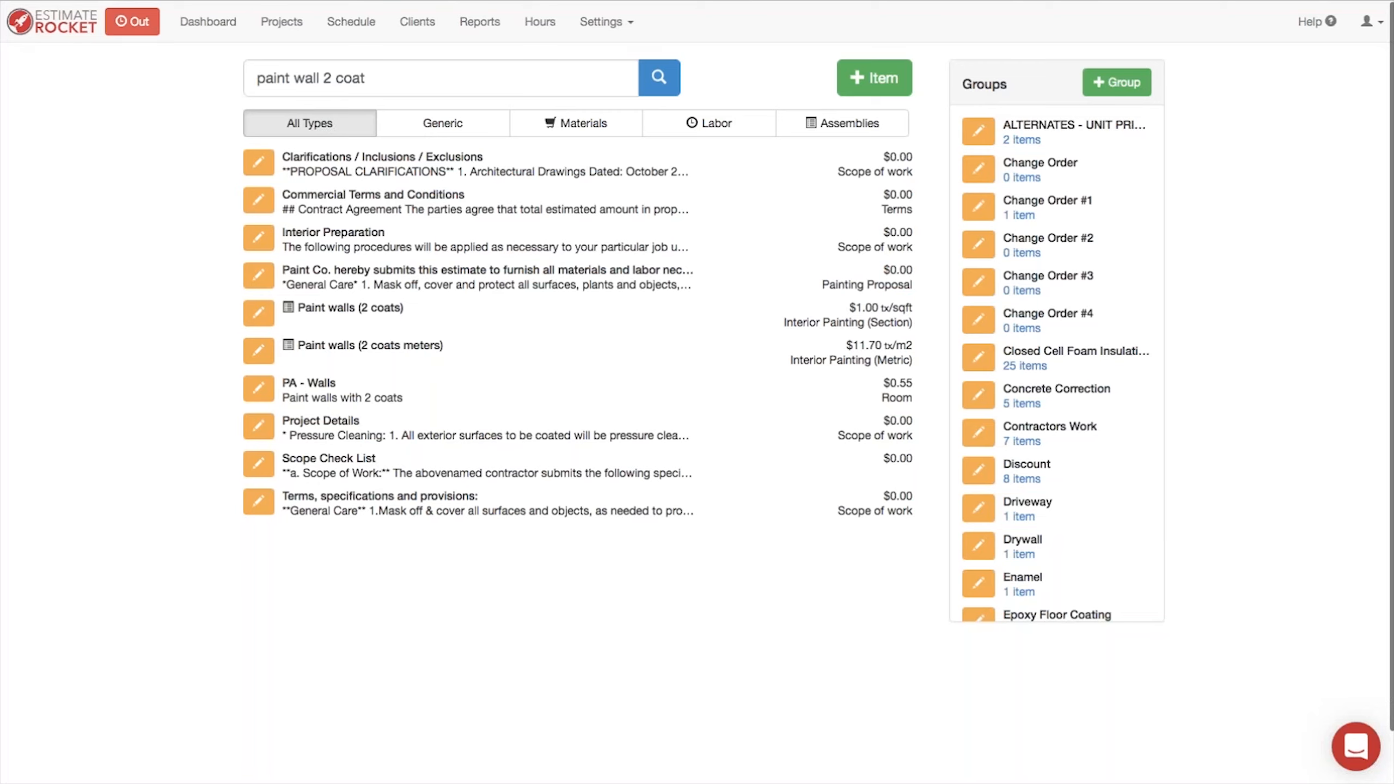
pyautogui.click(601, 23)
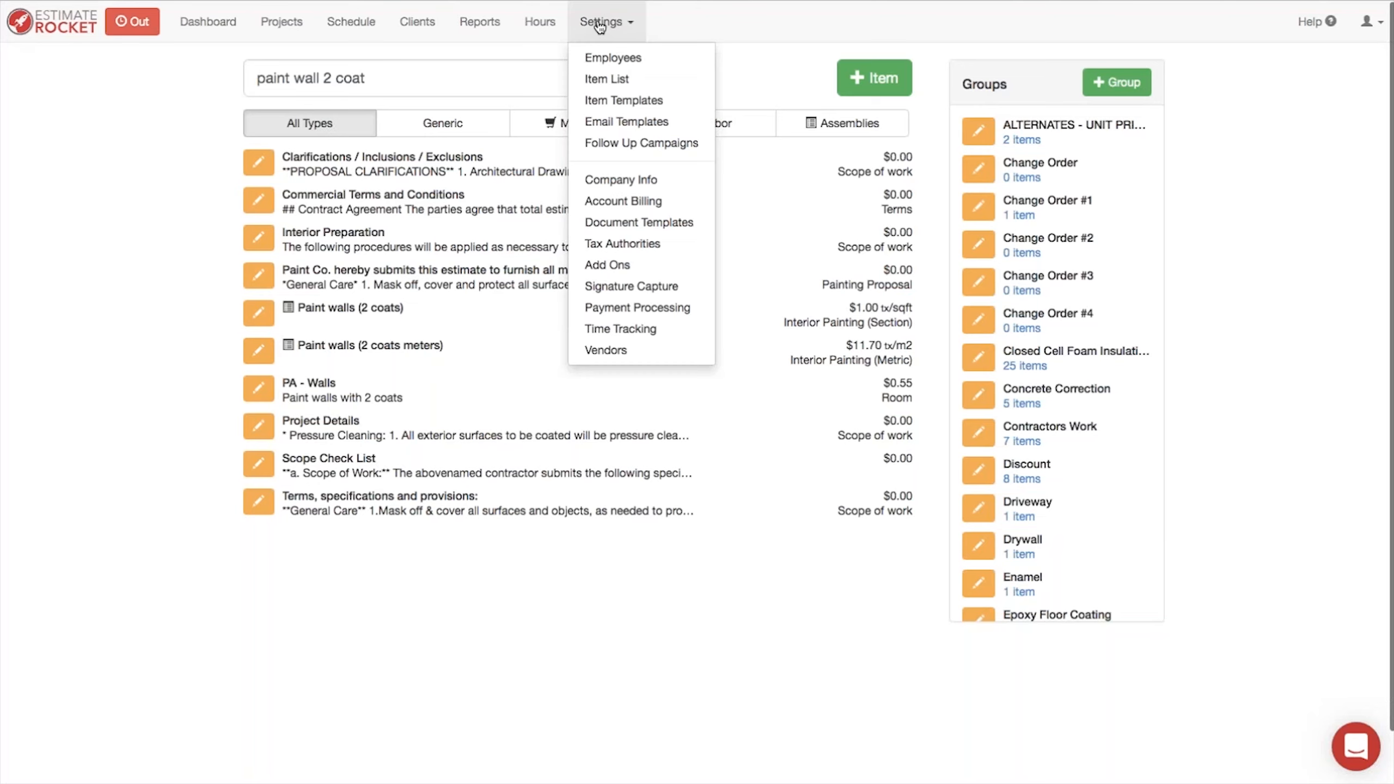
pyautogui.click(621, 103)
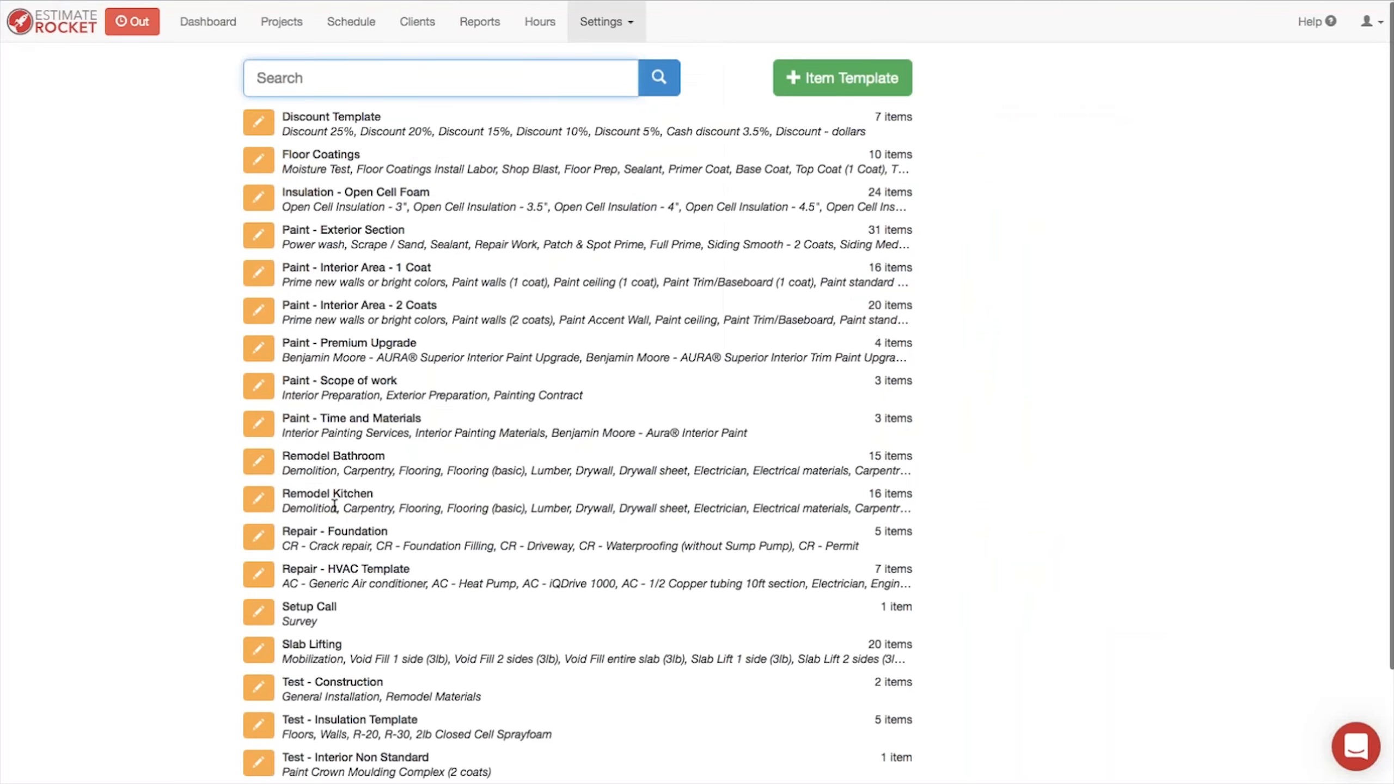
pyautogui.click(260, 426)
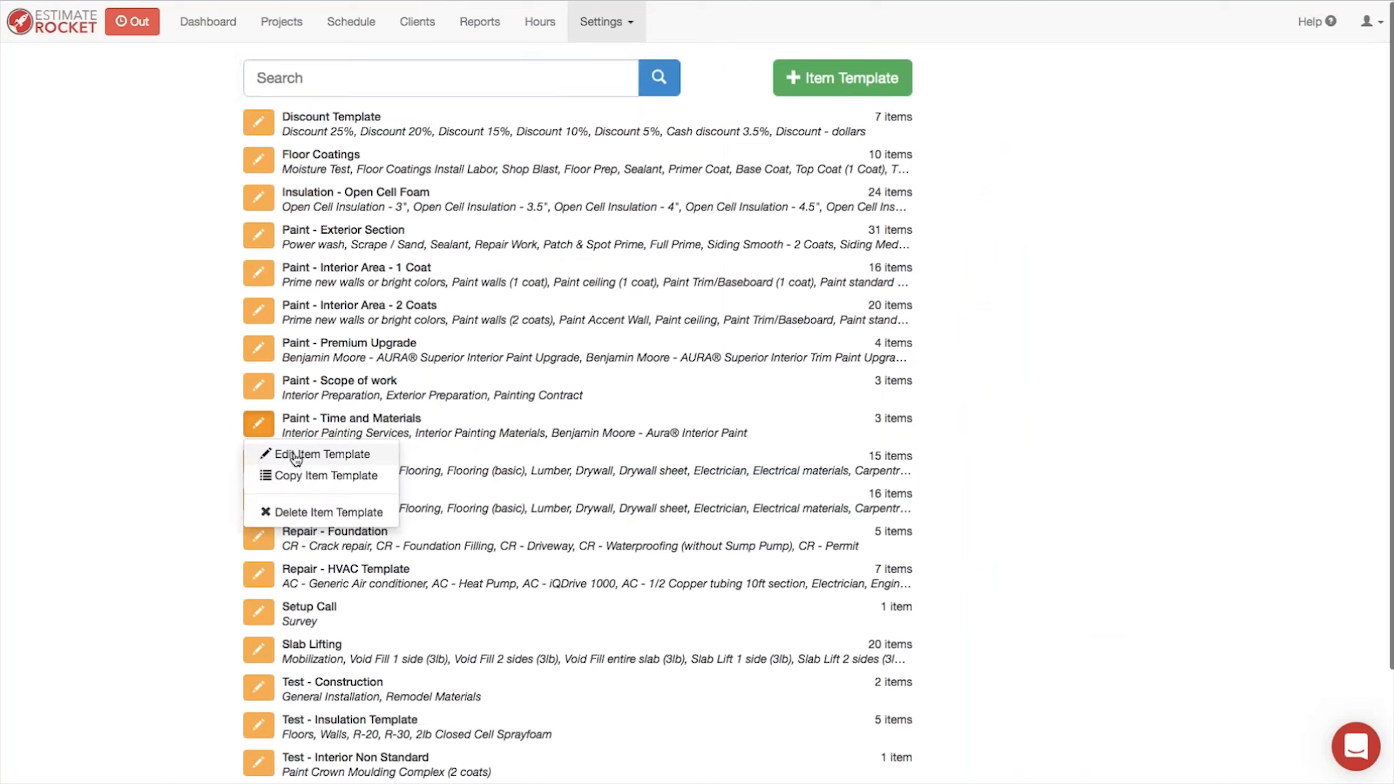
pyautogui.click(308, 455)
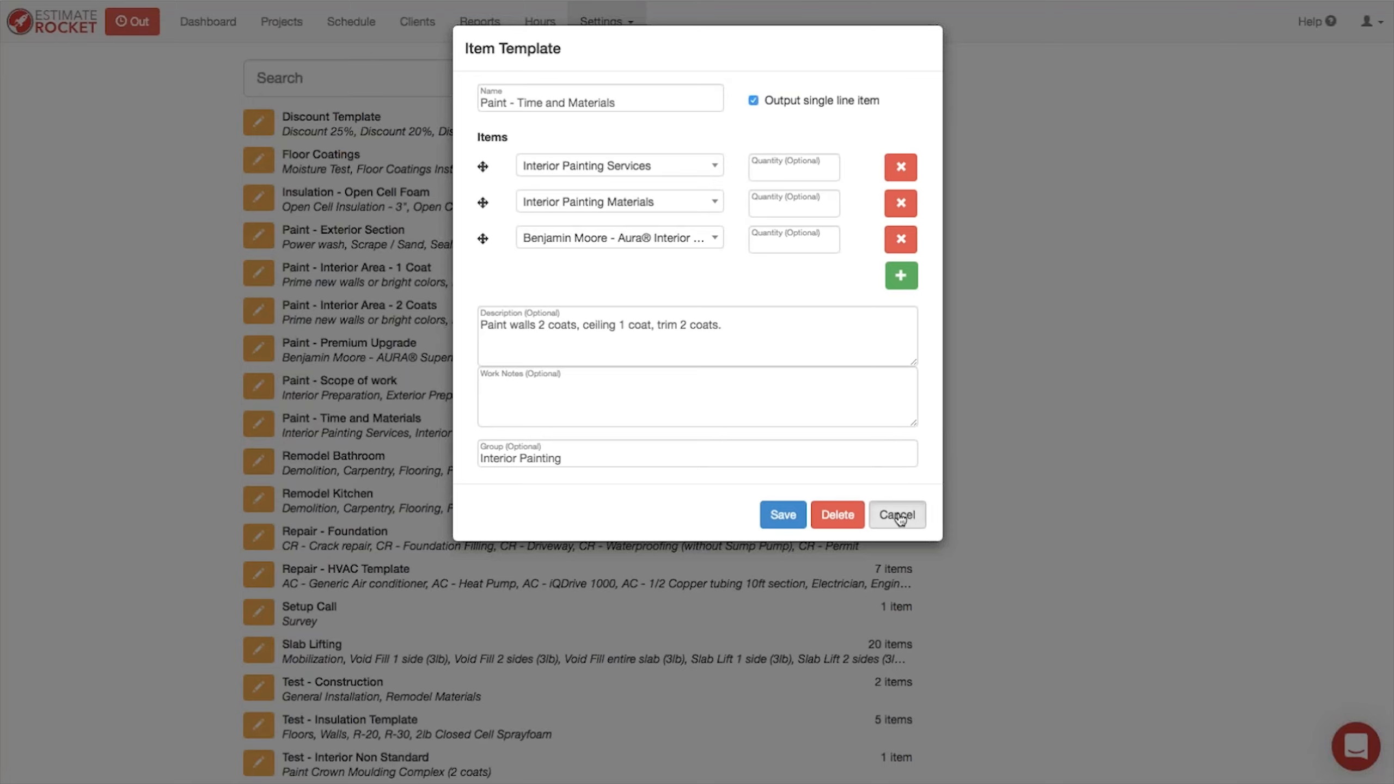
pyautogui.click(891, 450)
pyautogui.press('super+v')
pyautogui.click(624, 526)
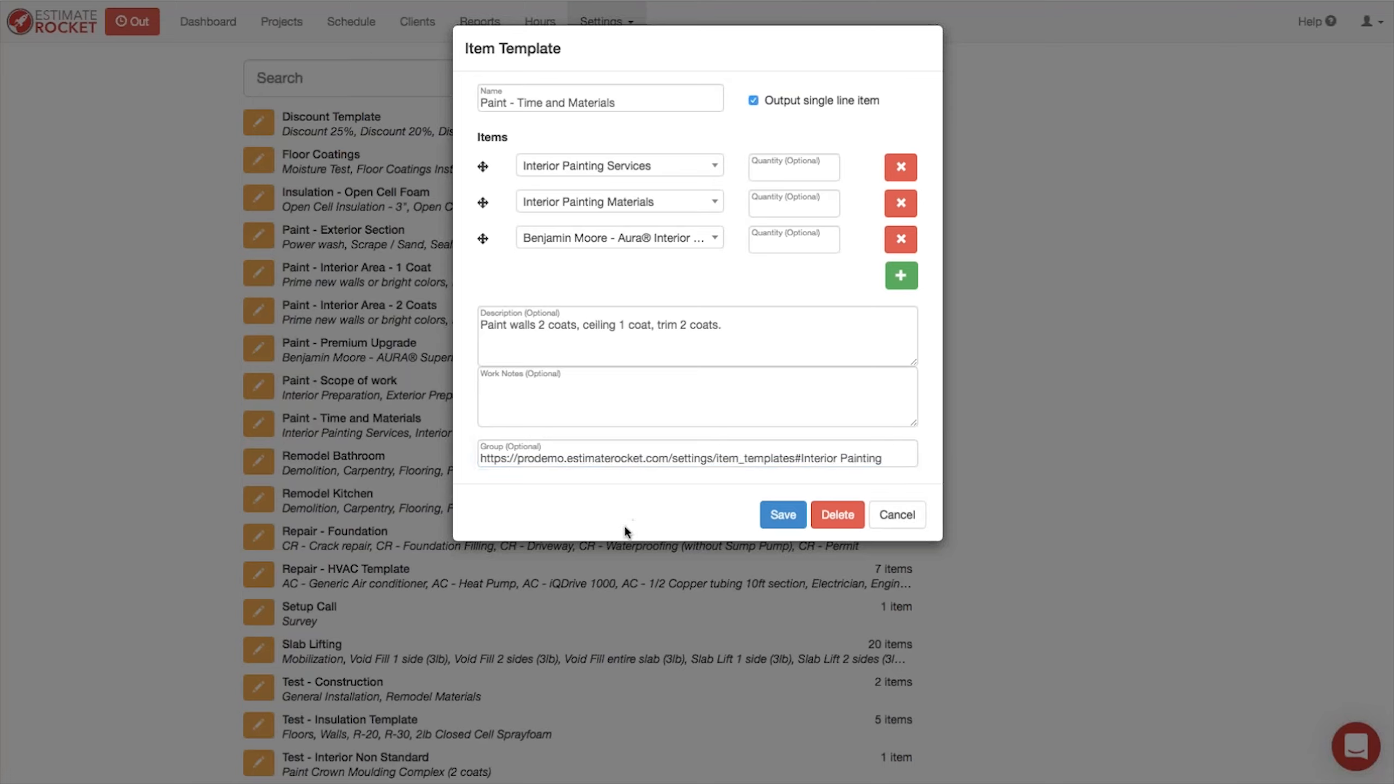
pyautogui.click(896, 516)
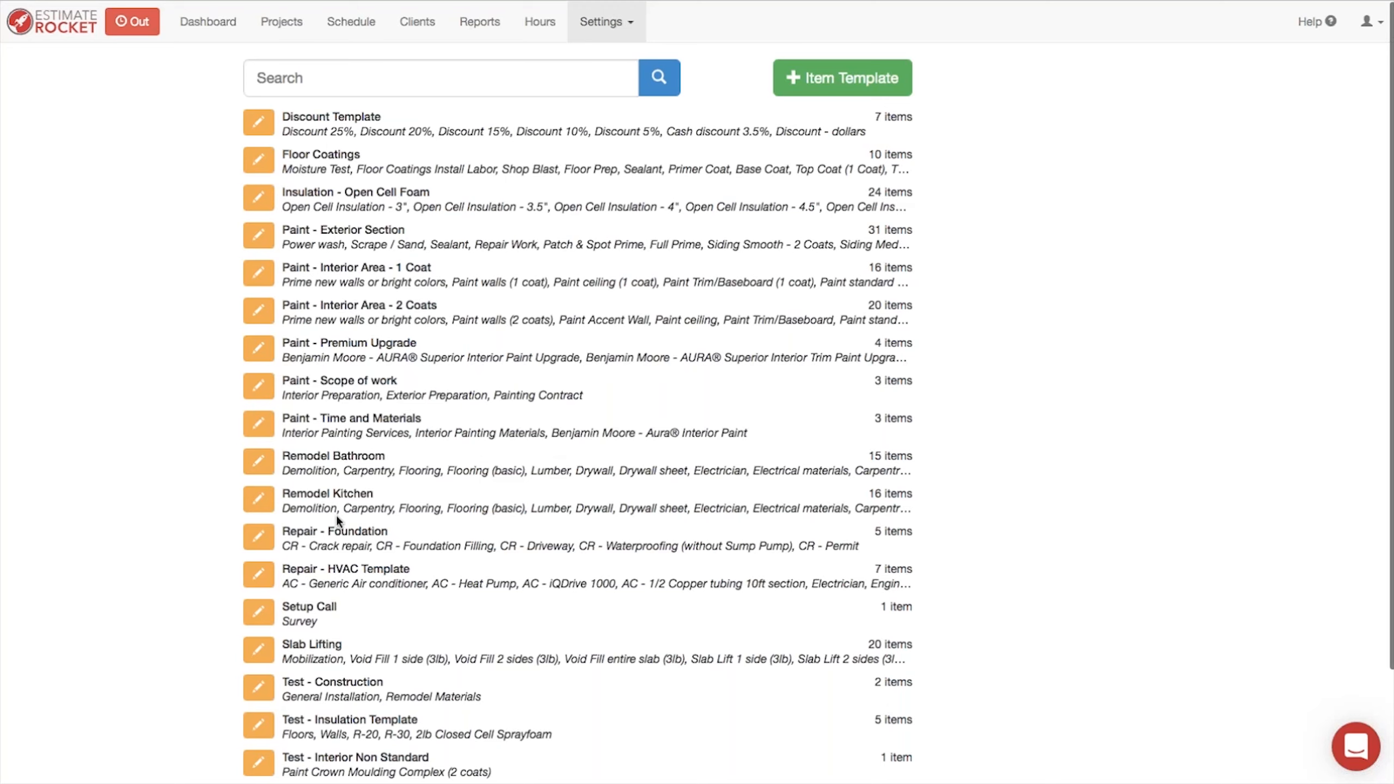
# Step: Add the Remodel Kitchen template to the remodeling estimate and name the item Remodel Kitchen
pyautogui.scroll(-1, 319, 518)
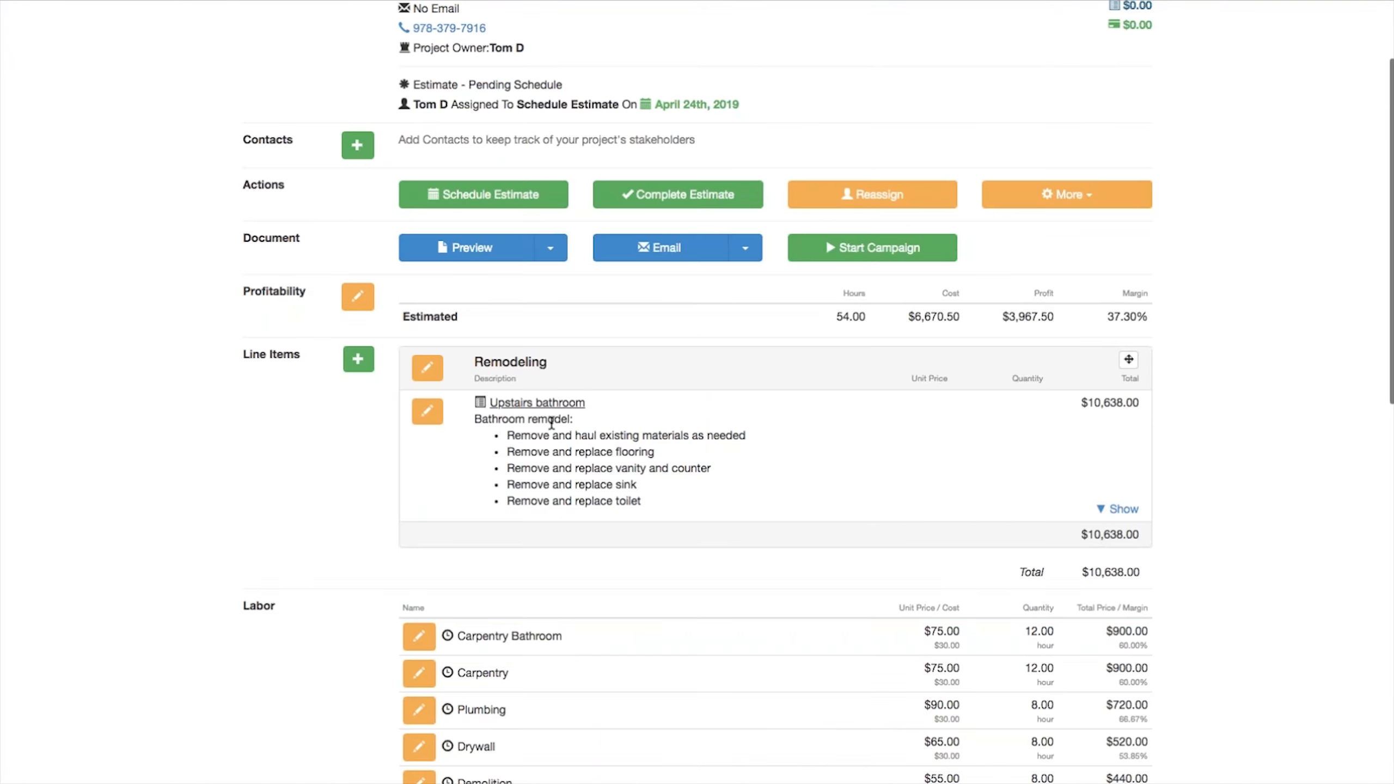
pyautogui.click(358, 359)
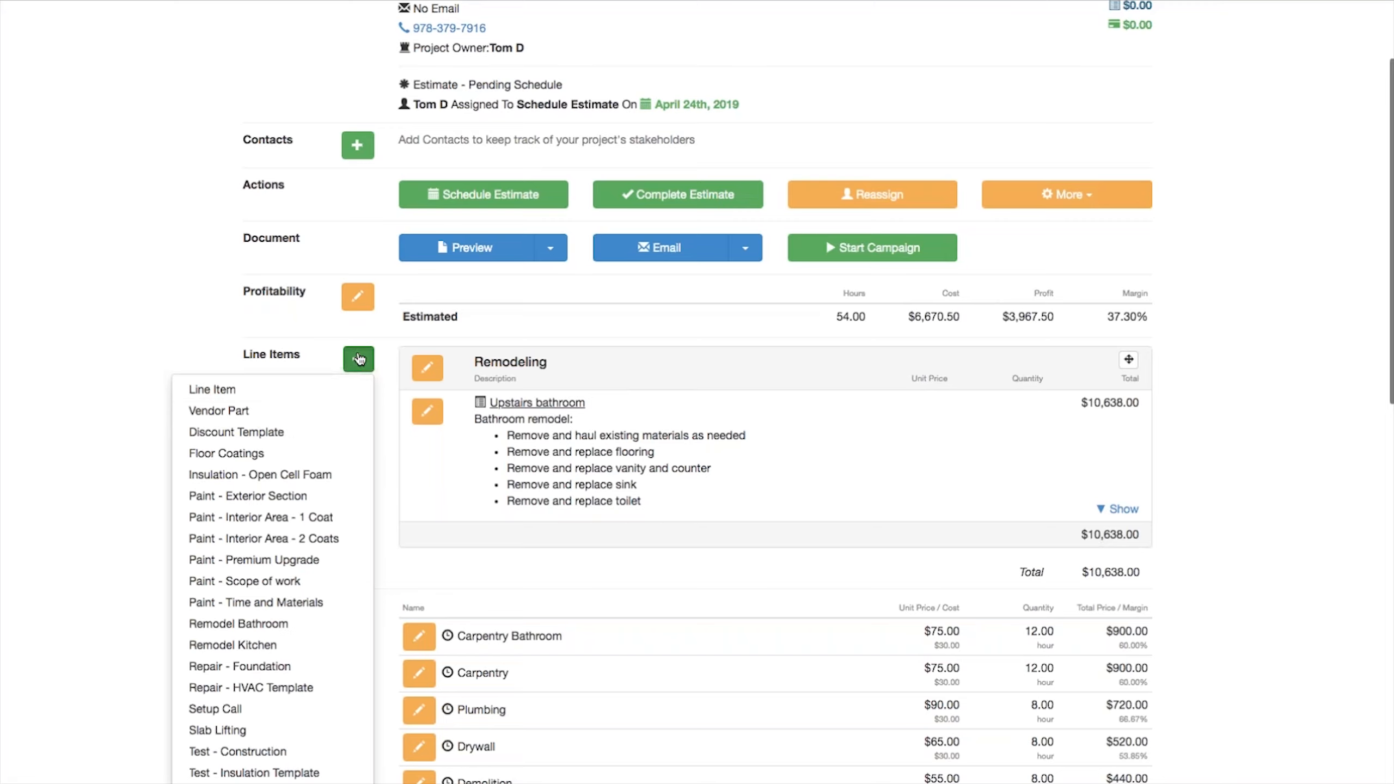
pyautogui.click(253, 637)
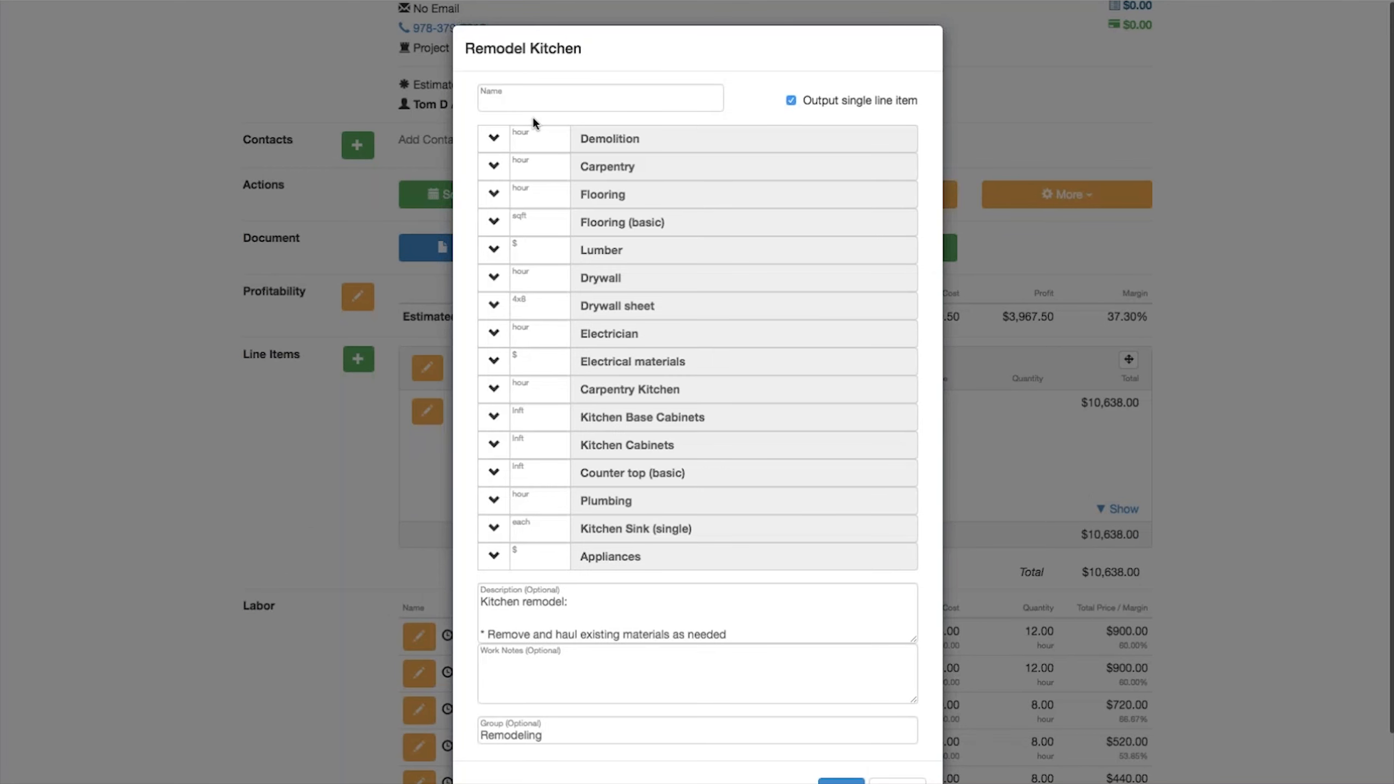
pyautogui.click(524, 102)
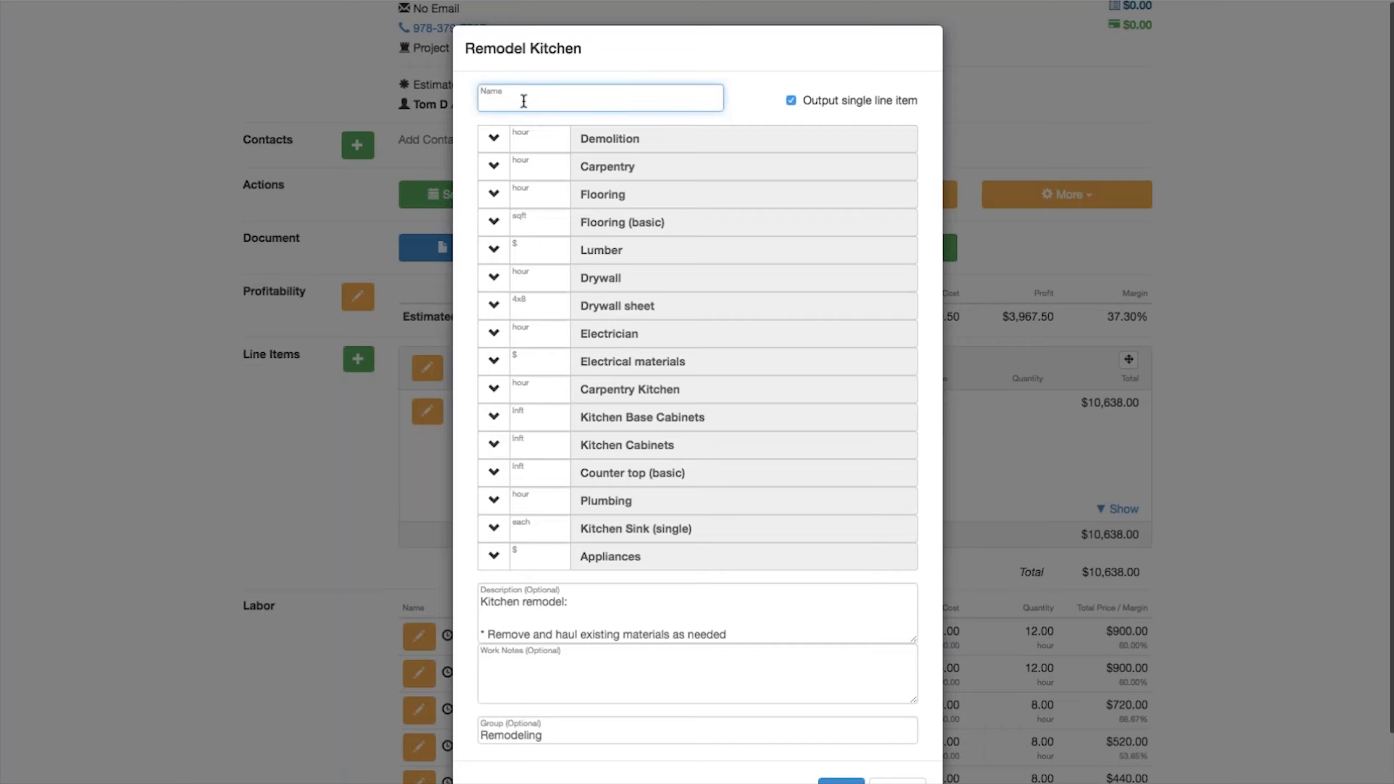
pyautogui.write('Remodel Kitchen')
# Step: Enter quantities of 8 for Demolition, 22 for Carpentry, 8 for Flooring, 240 for Flooring (basic) and 450 for Lumber
pyautogui.click(531, 146)
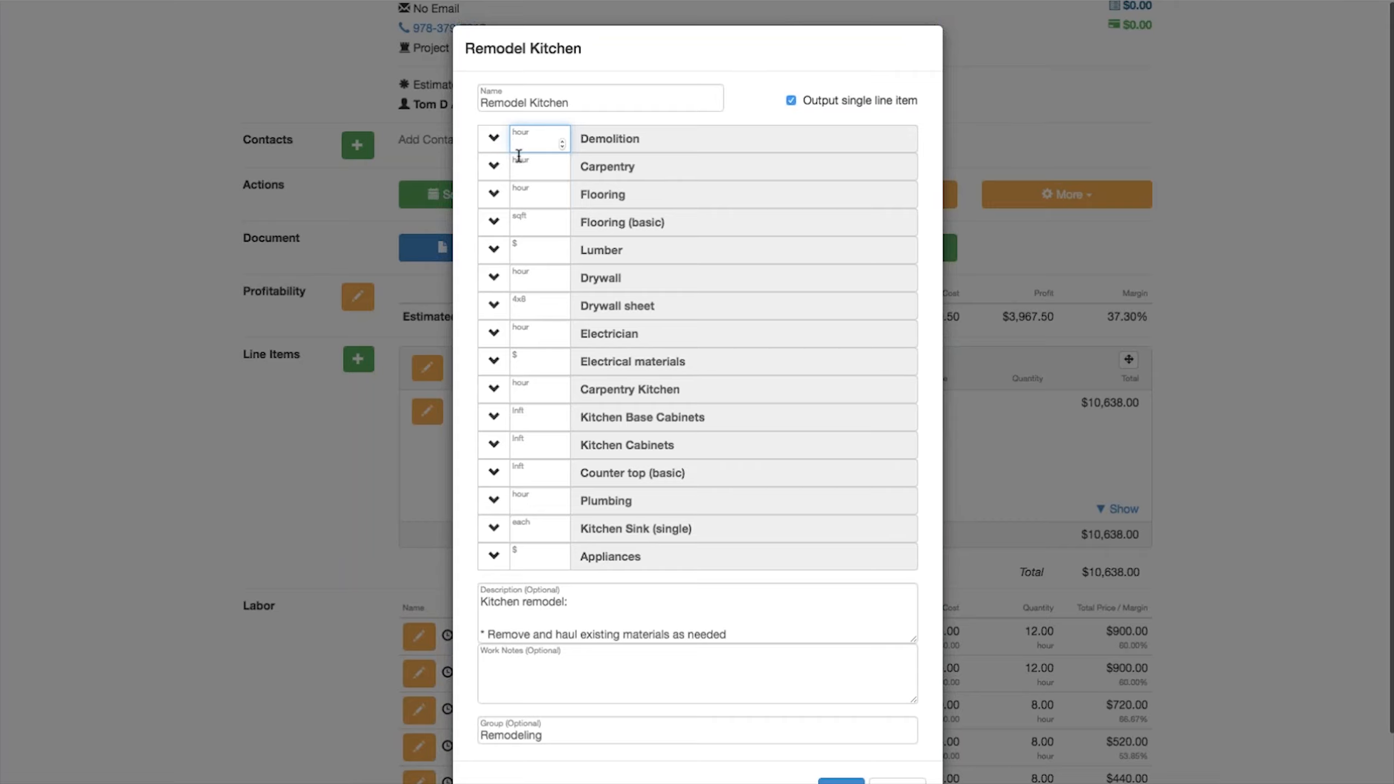
pyautogui.write('8')
pyautogui.click(529, 171)
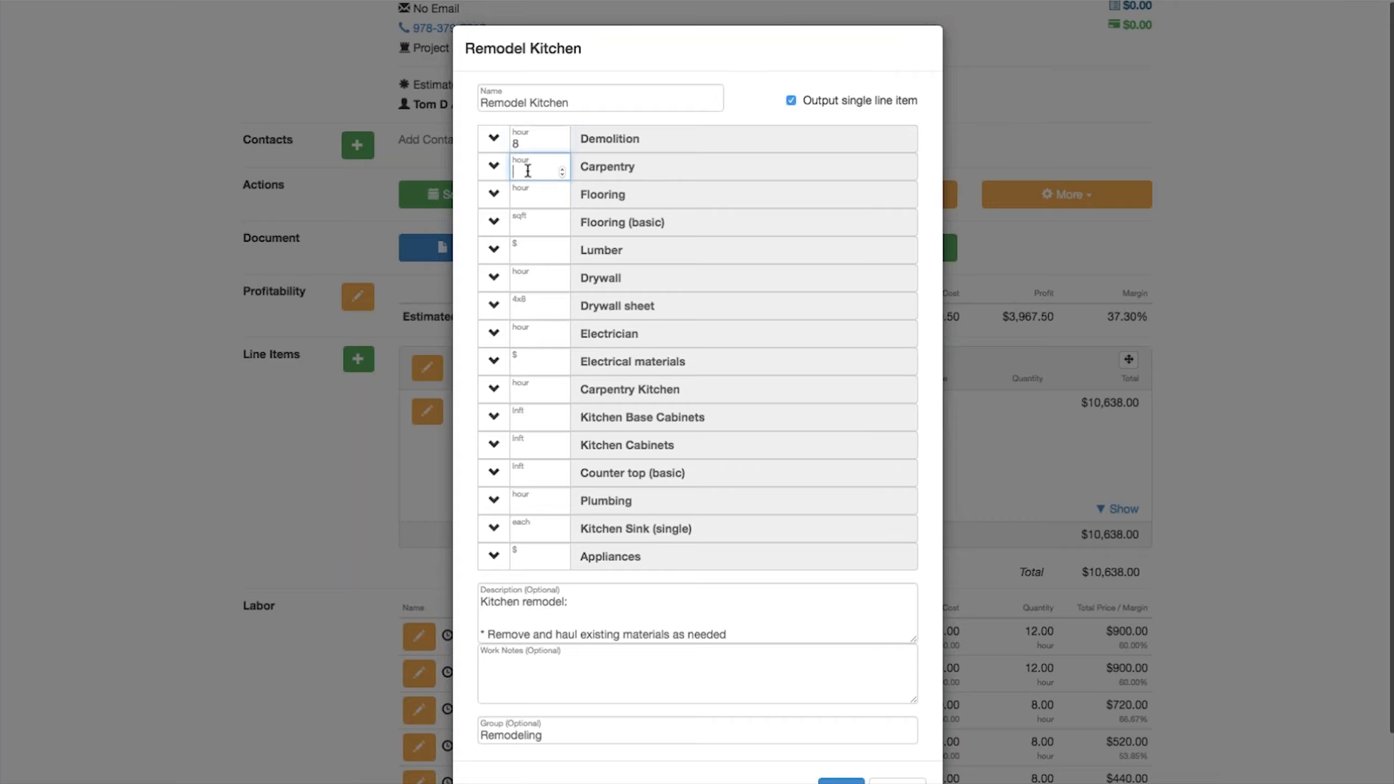
pyautogui.write('22')
pyautogui.click(526, 198)
pyautogui.write('8')
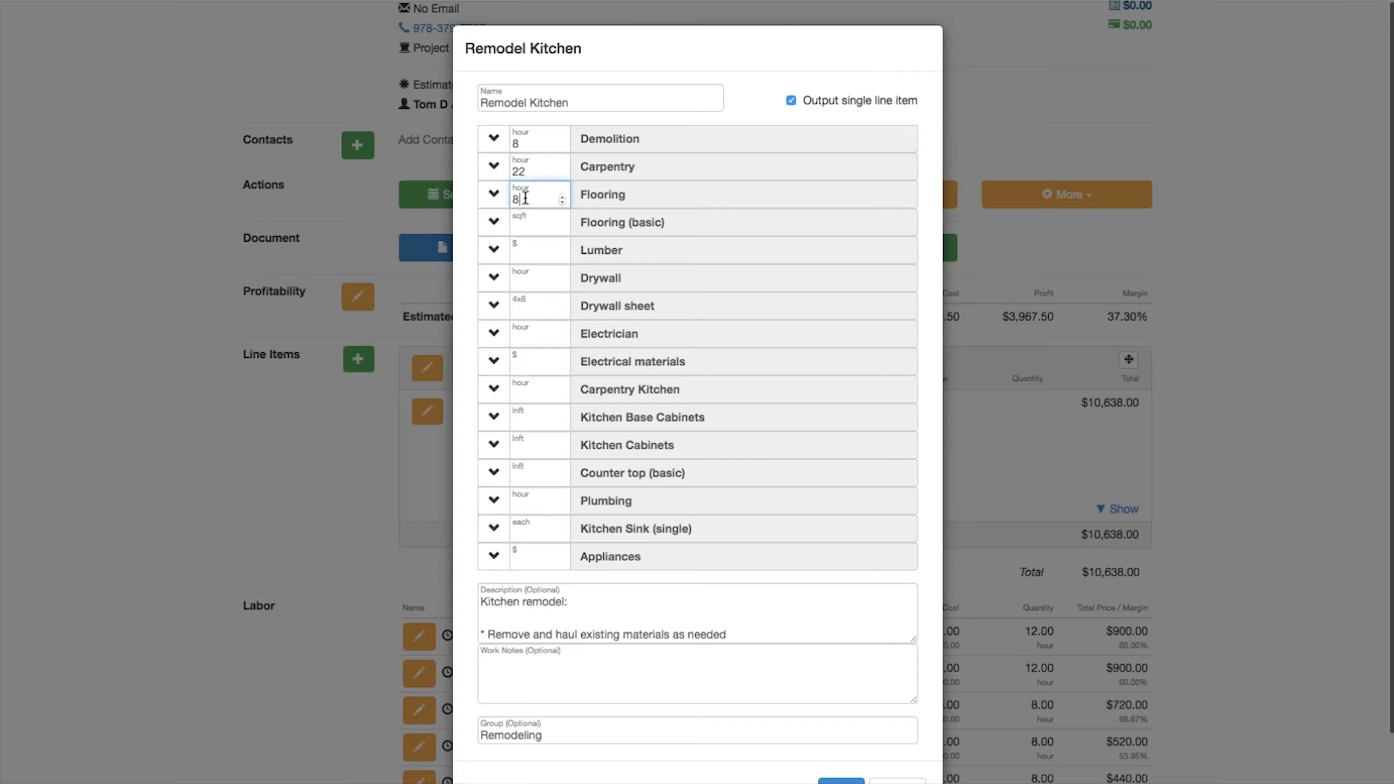
pyautogui.click(529, 226)
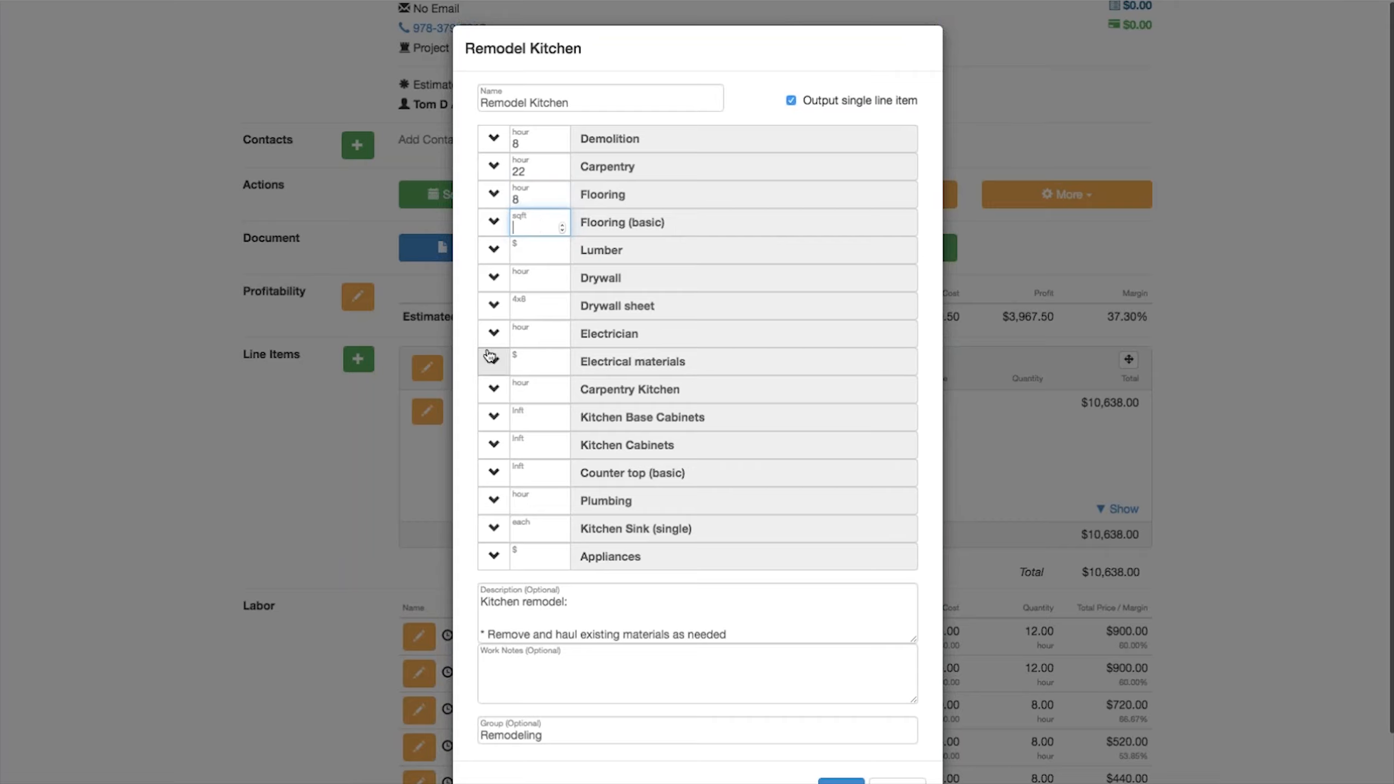
pyautogui.write('240')
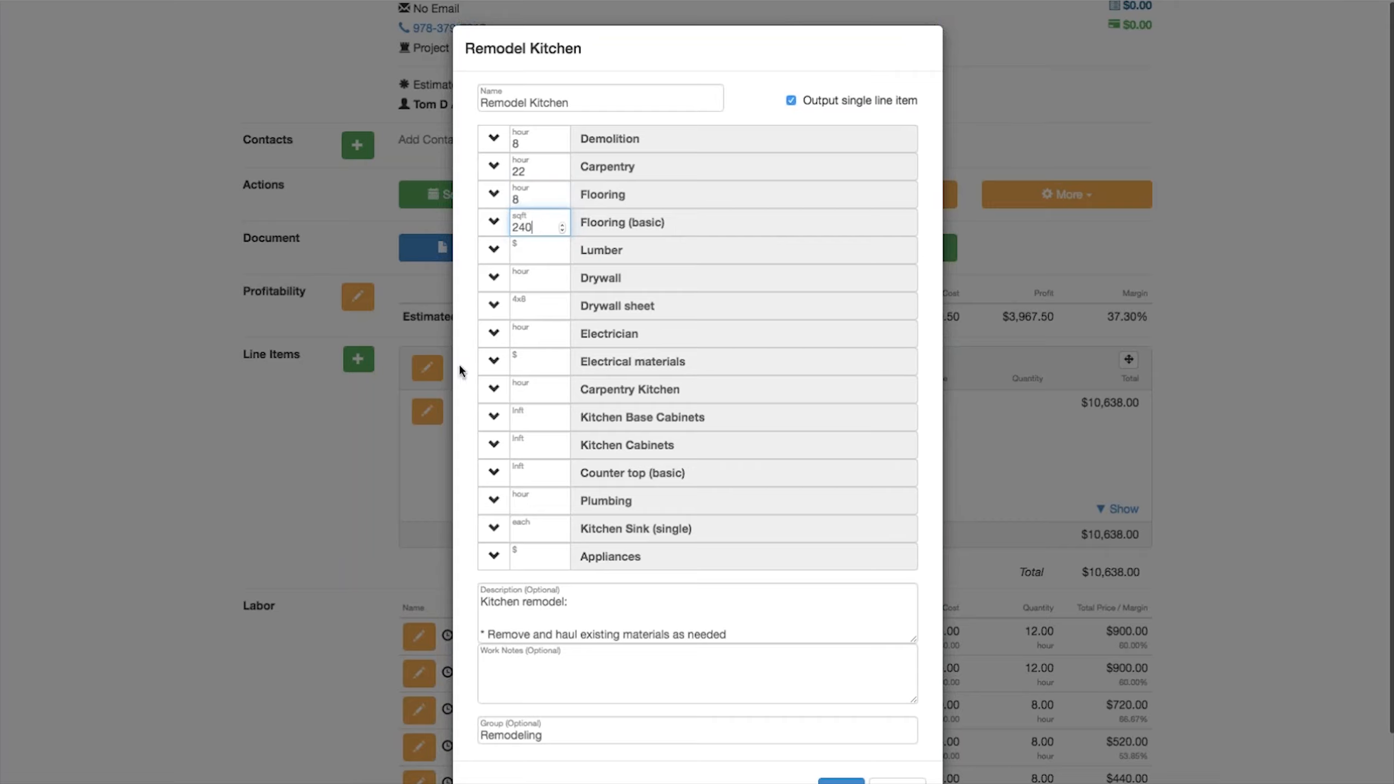
pyautogui.click(530, 254)
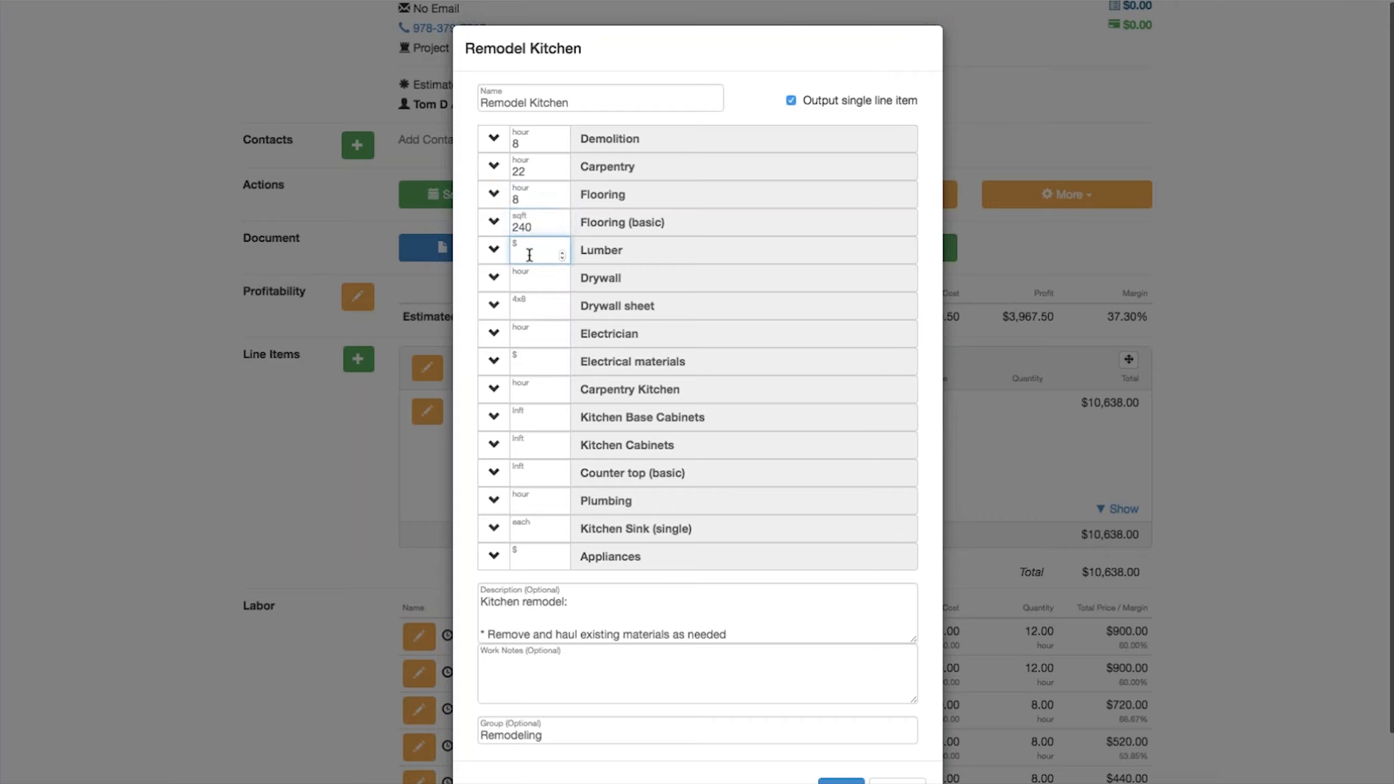
pyautogui.write('450')
# Step: Enter 24 for Carpentry Kitchen, 16 for Kitchen Base Cabinets, 18 for Kitchen Cabinets and 16 for Counter top (basic)
pyautogui.click(520, 394)
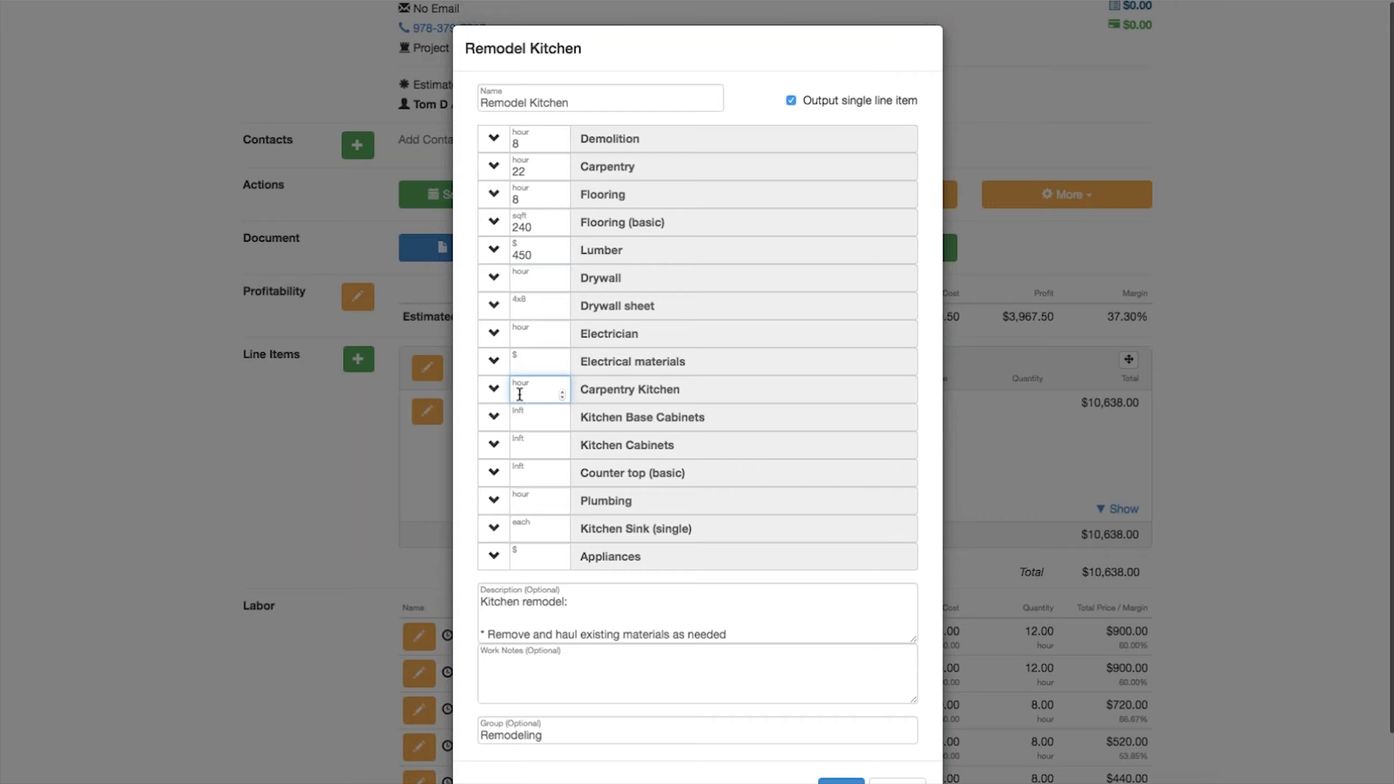
pyautogui.write('24')
pyautogui.click(525, 422)
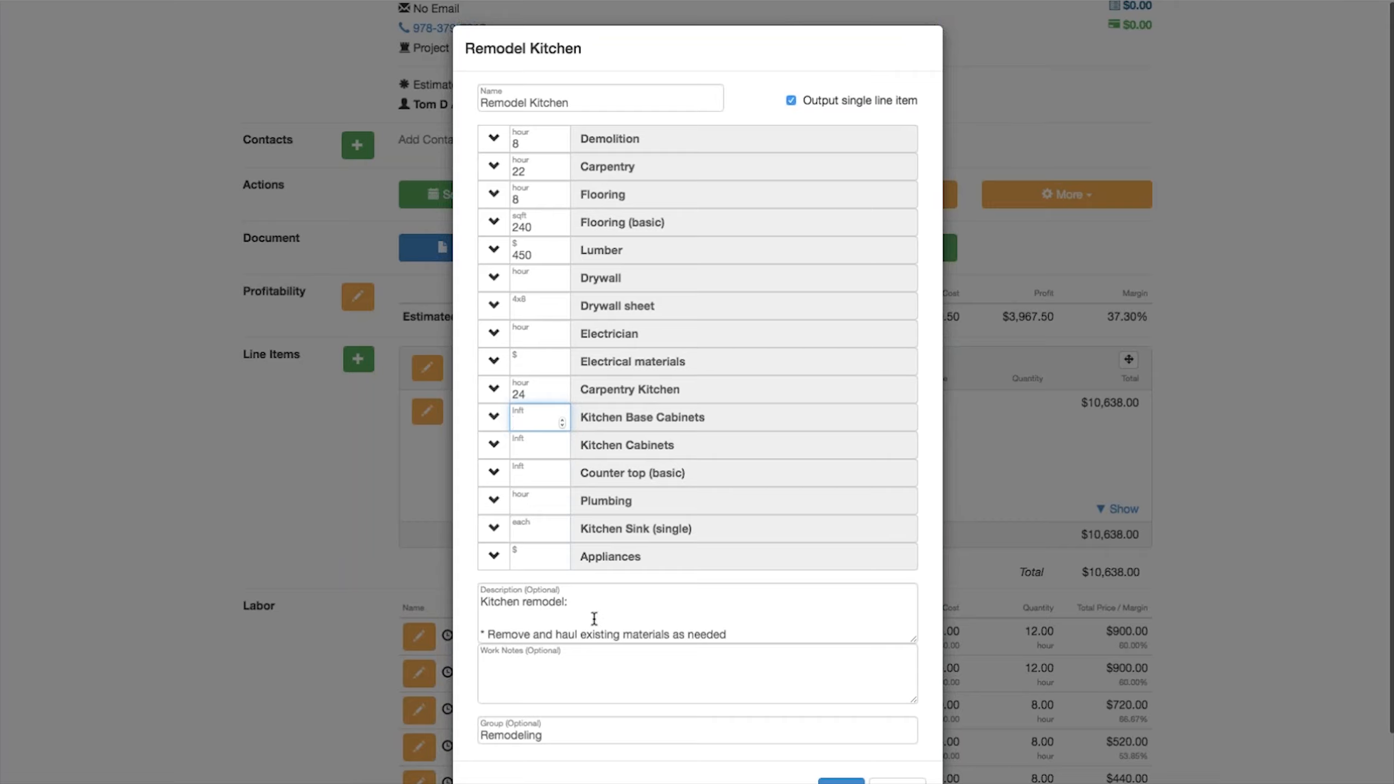
pyautogui.write('16')
pyautogui.click(524, 449)
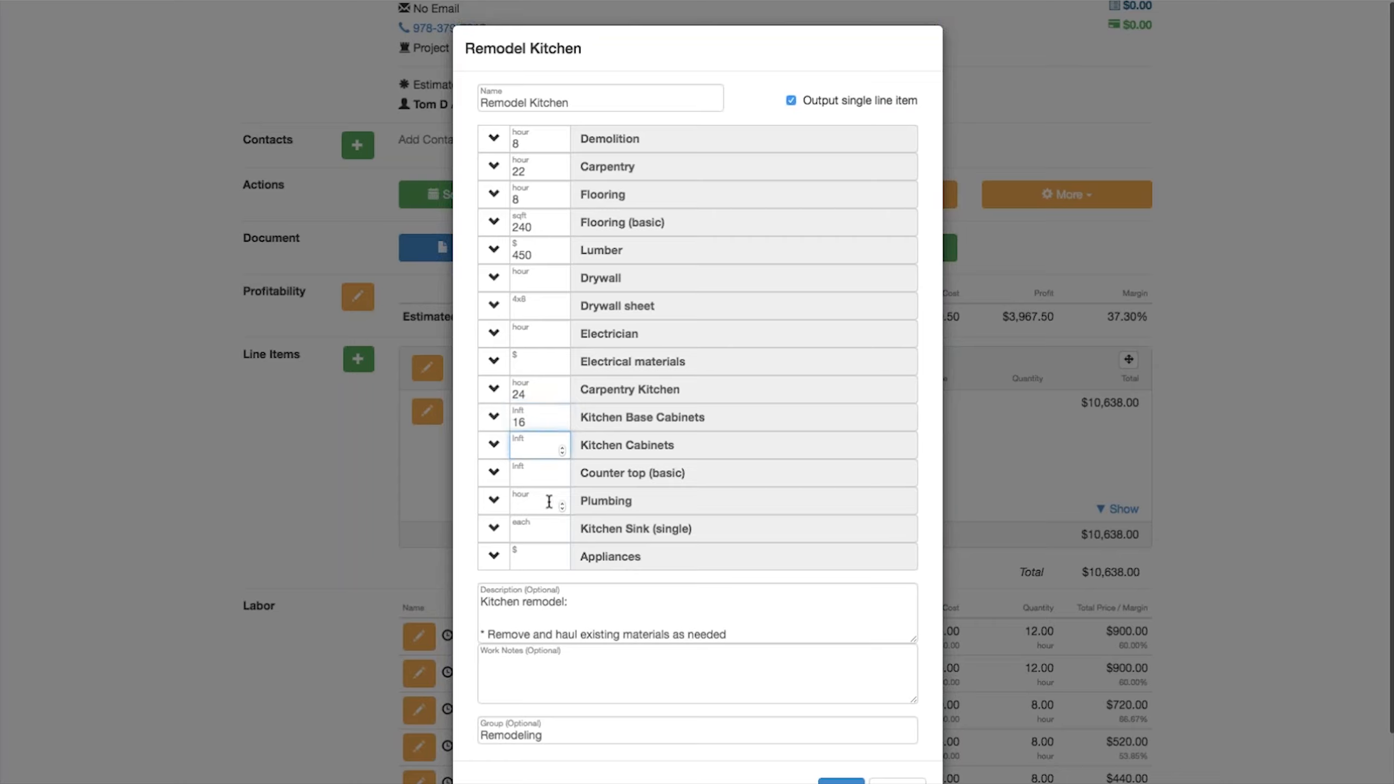
pyautogui.write('18')
pyautogui.click(525, 477)
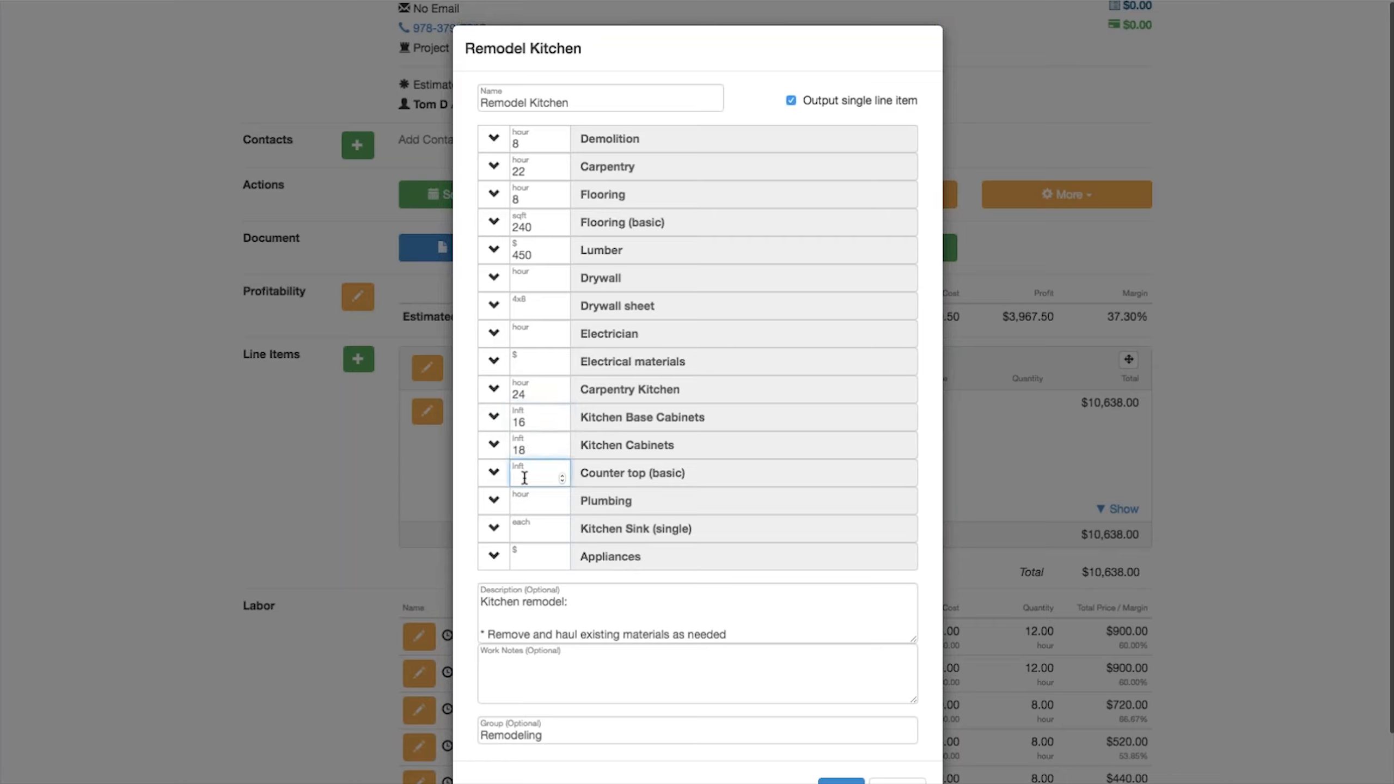
pyautogui.write('16')
# Step: Set Appliances to 10000 and Plumbing to 6 hours
pyautogui.click(529, 557)
pyautogui.write('10000')
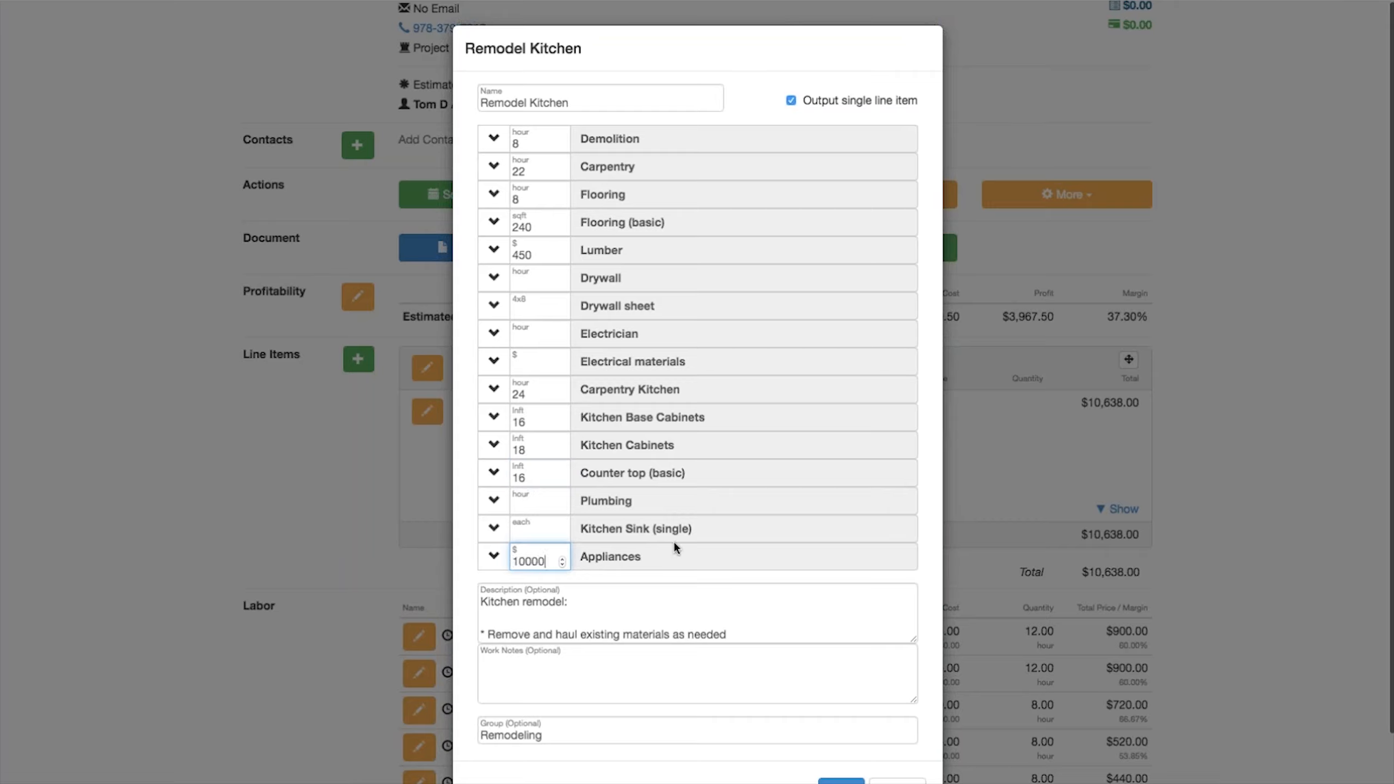
pyautogui.click(525, 529)
pyautogui.click(525, 507)
pyautogui.write('6')
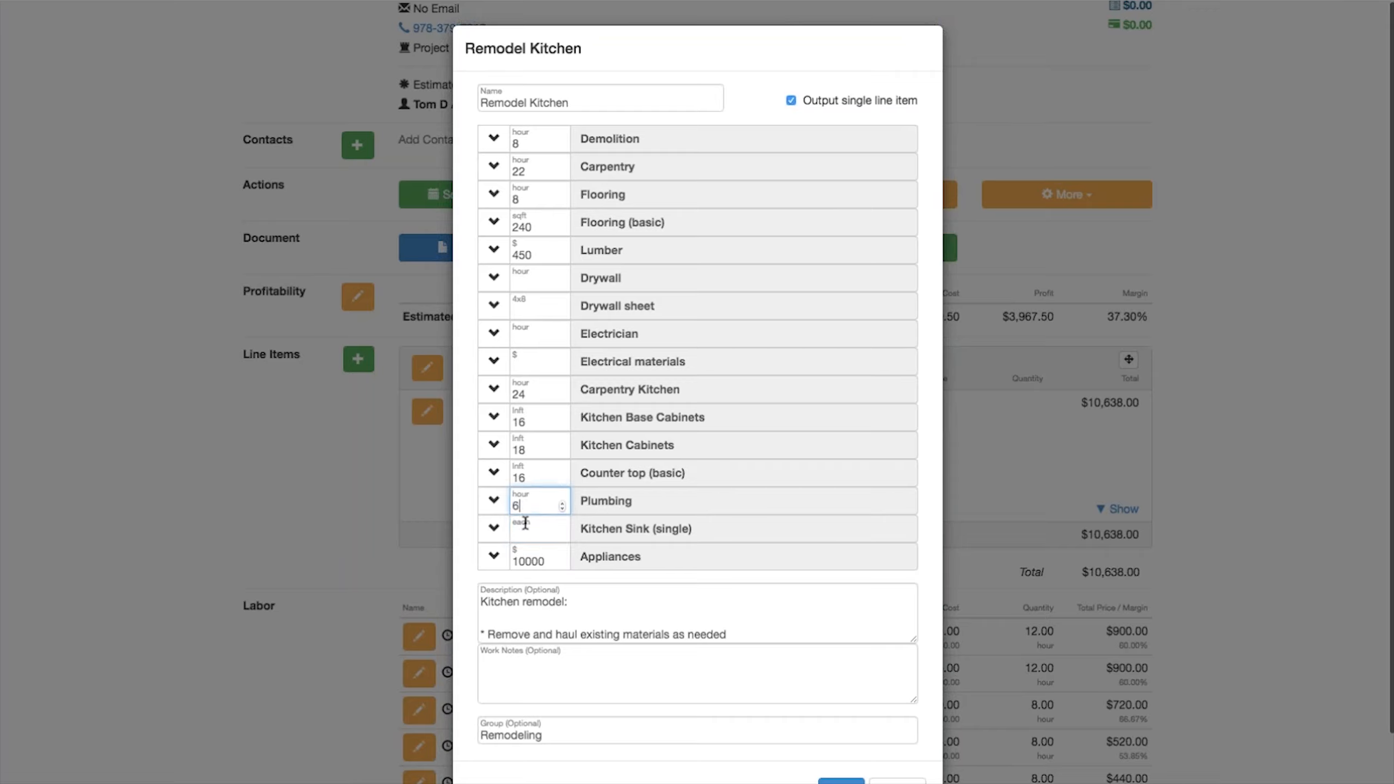
# Step: Set the Kitchen Sink (single) quantity to 2
pyautogui.click(526, 532)
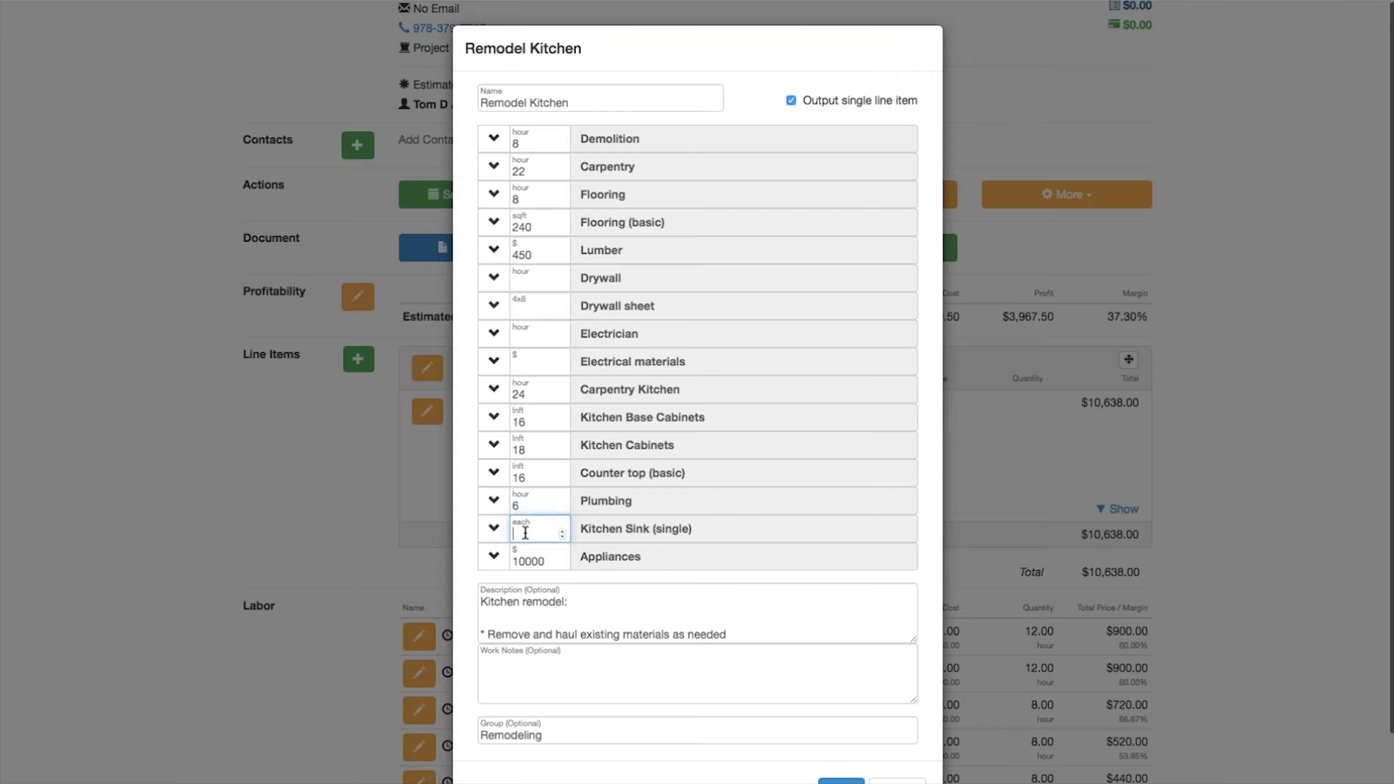
pyautogui.write('2')
# Step: Enlarge the description box and add a new line "* Includes high end appliances" to the kitchen remodel description
pyautogui.moveTo(919, 639); pyautogui.dragTo(934, 746)
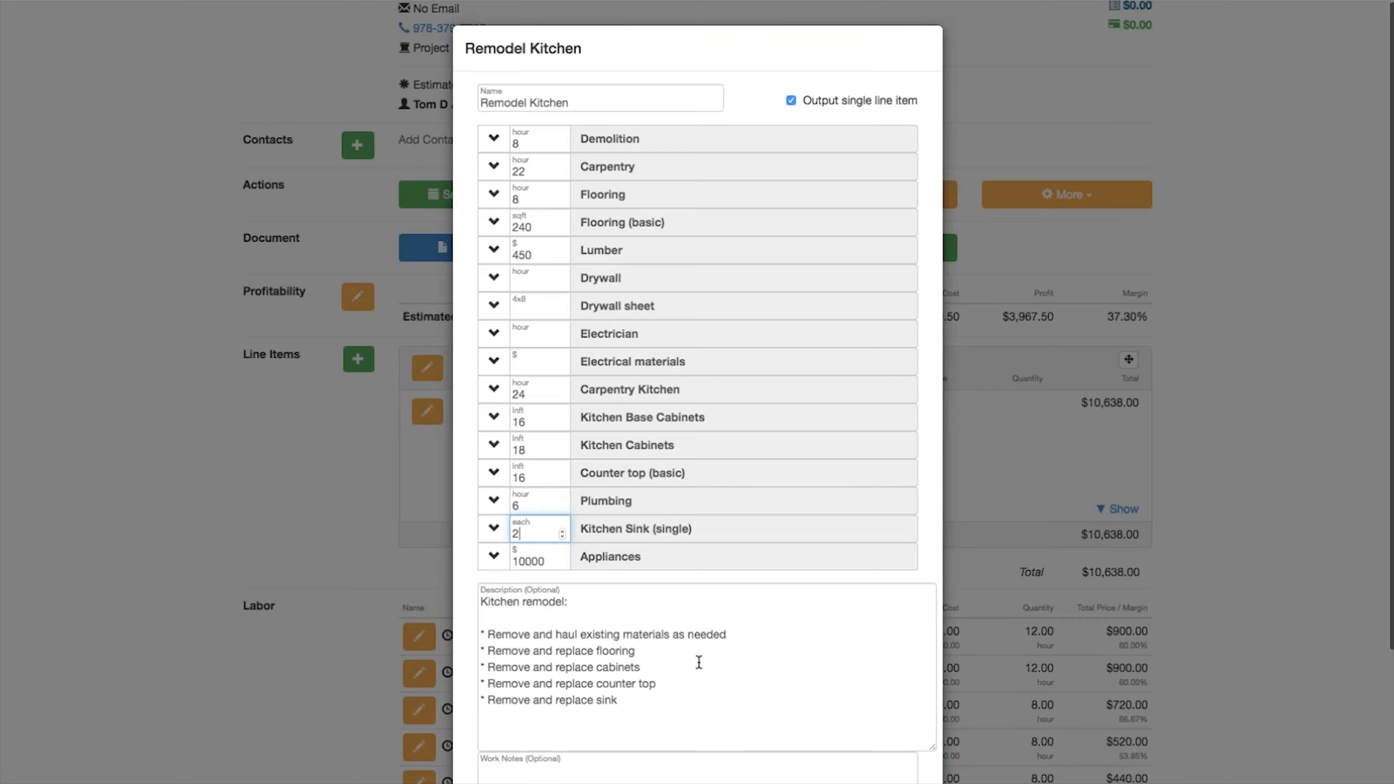
pyautogui.scroll(-3, 699, 662)
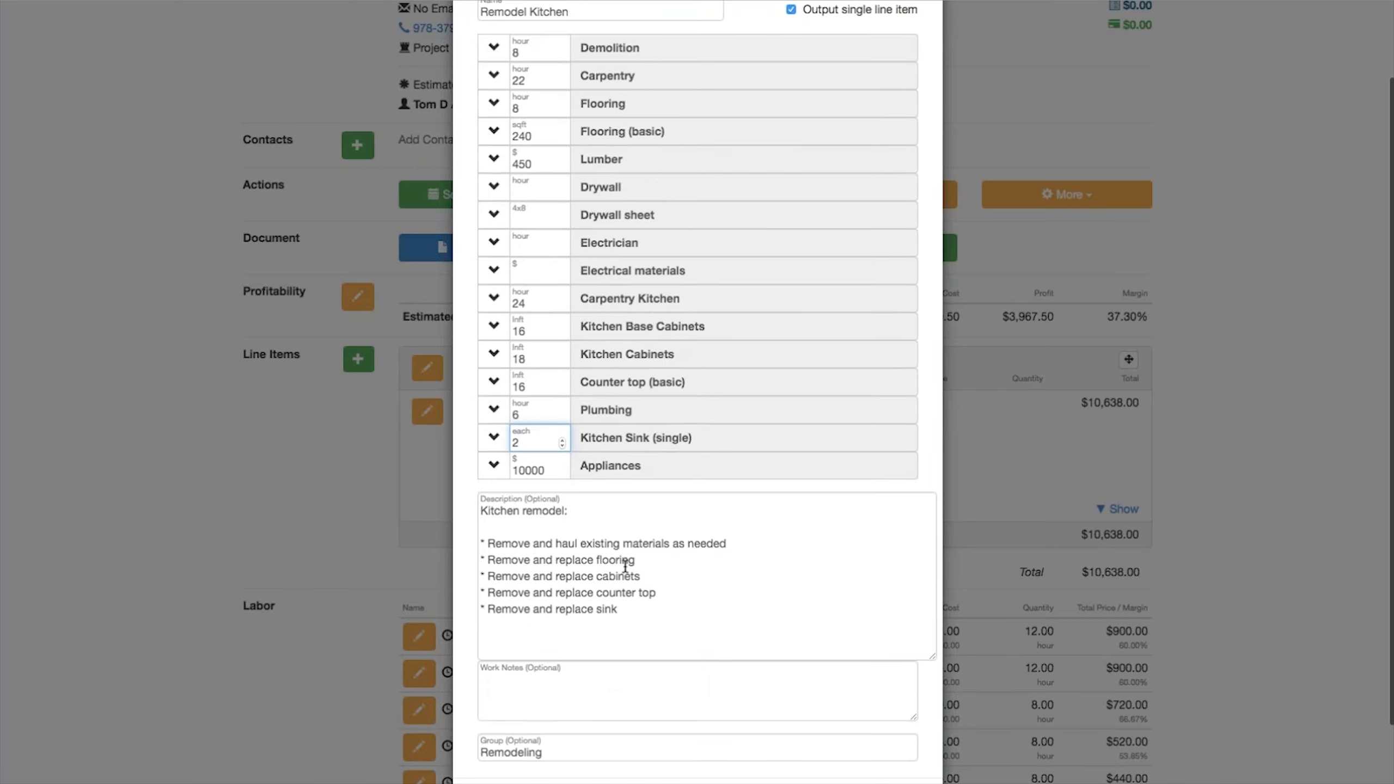
pyautogui.click(620, 610)
pyautogui.press('Return')
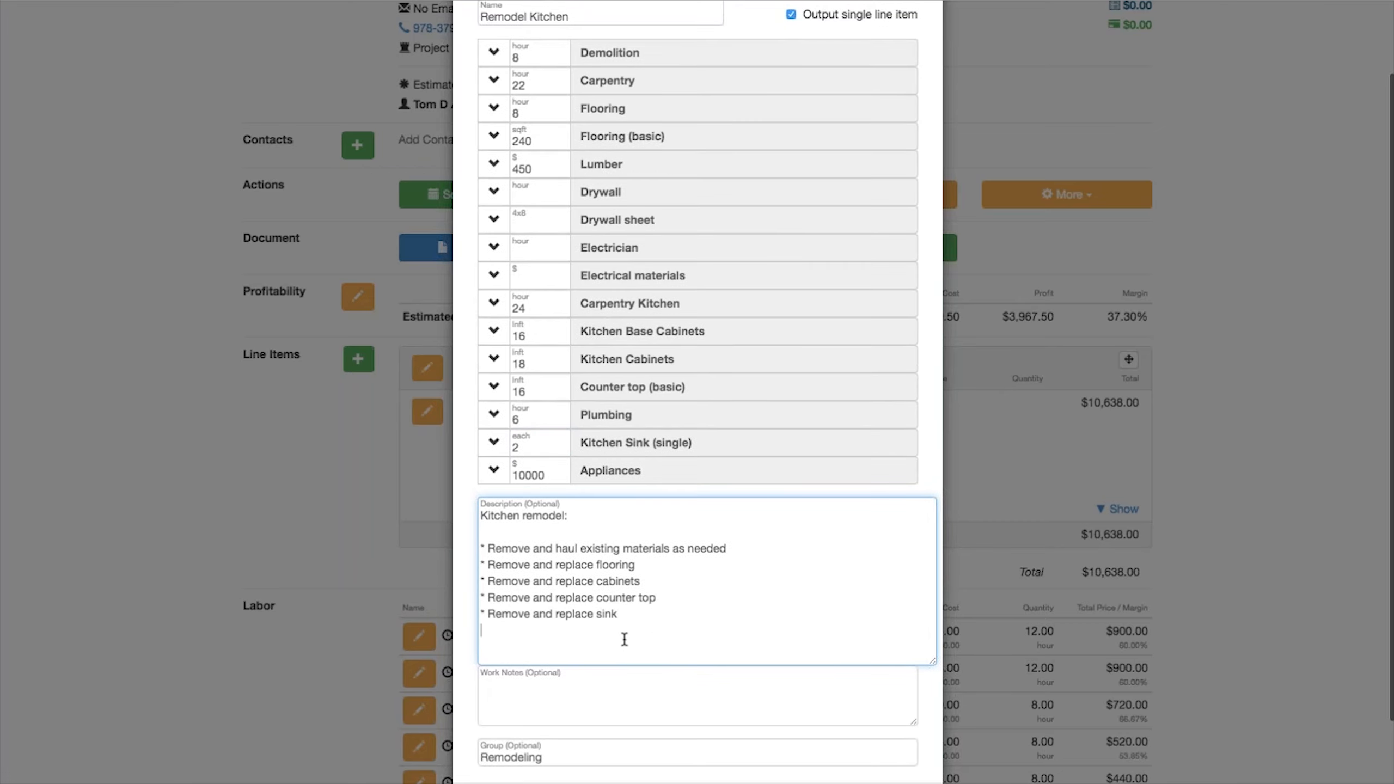
pyautogui.write('* Includes high end appliances')
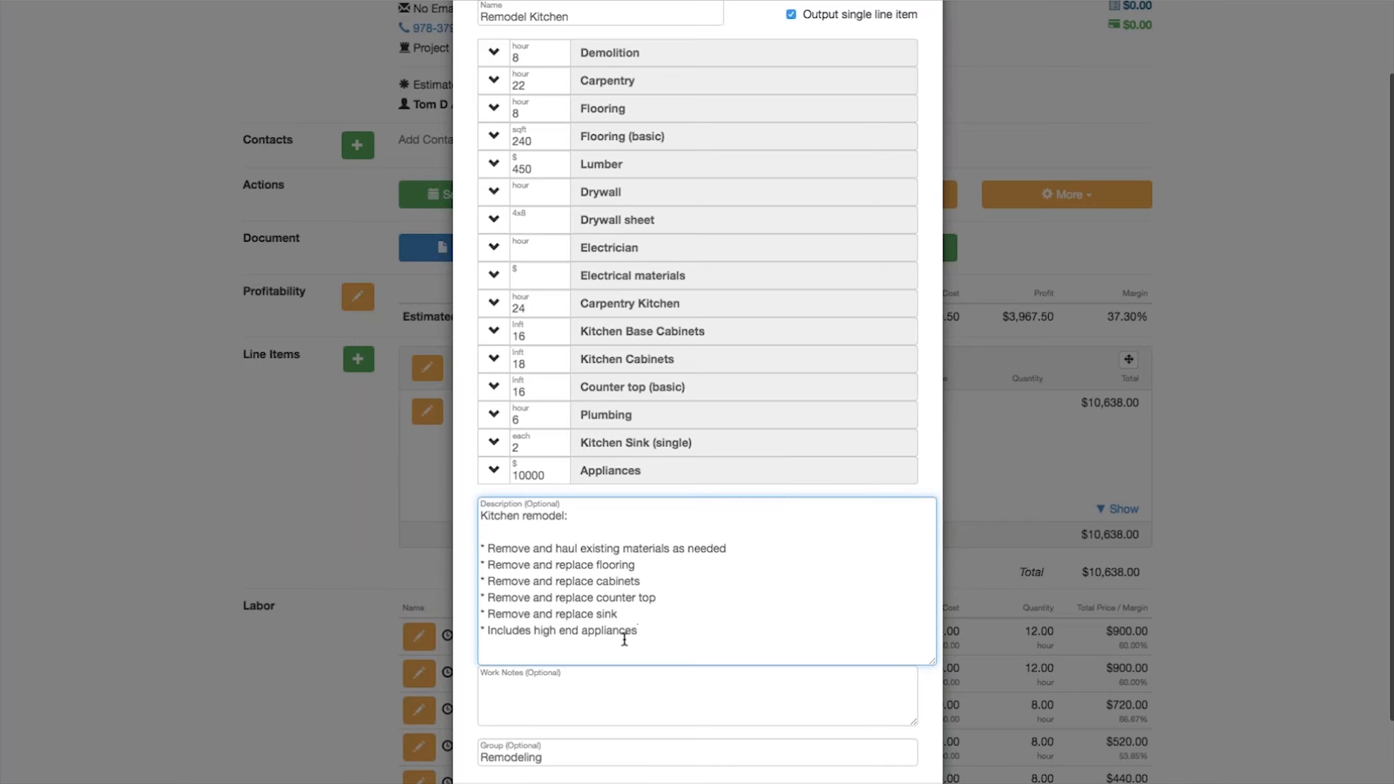
# Step: Change the item's group to "Remodeling Kitchen" and save the Remodel Kitchen item
pyautogui.scroll(-3, 719, 631)
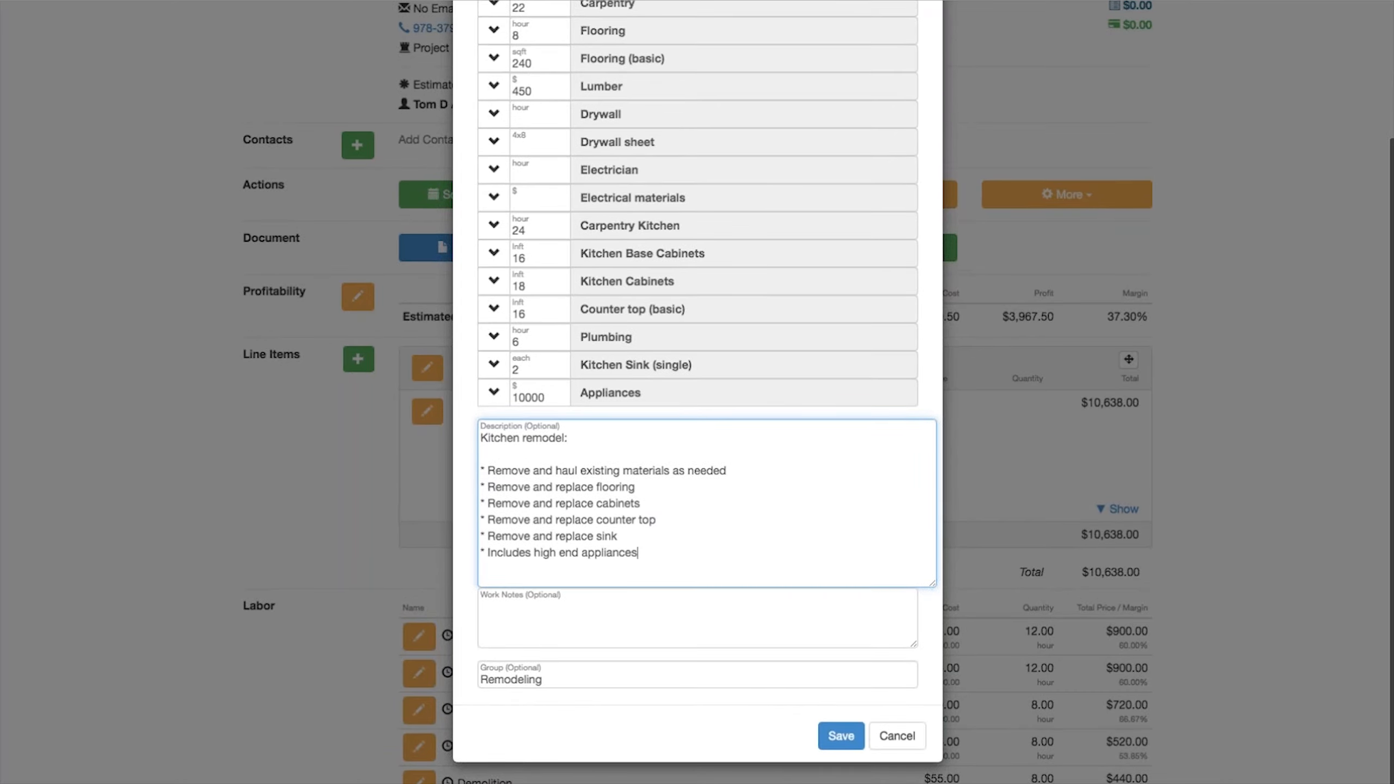
pyautogui.click(586, 674)
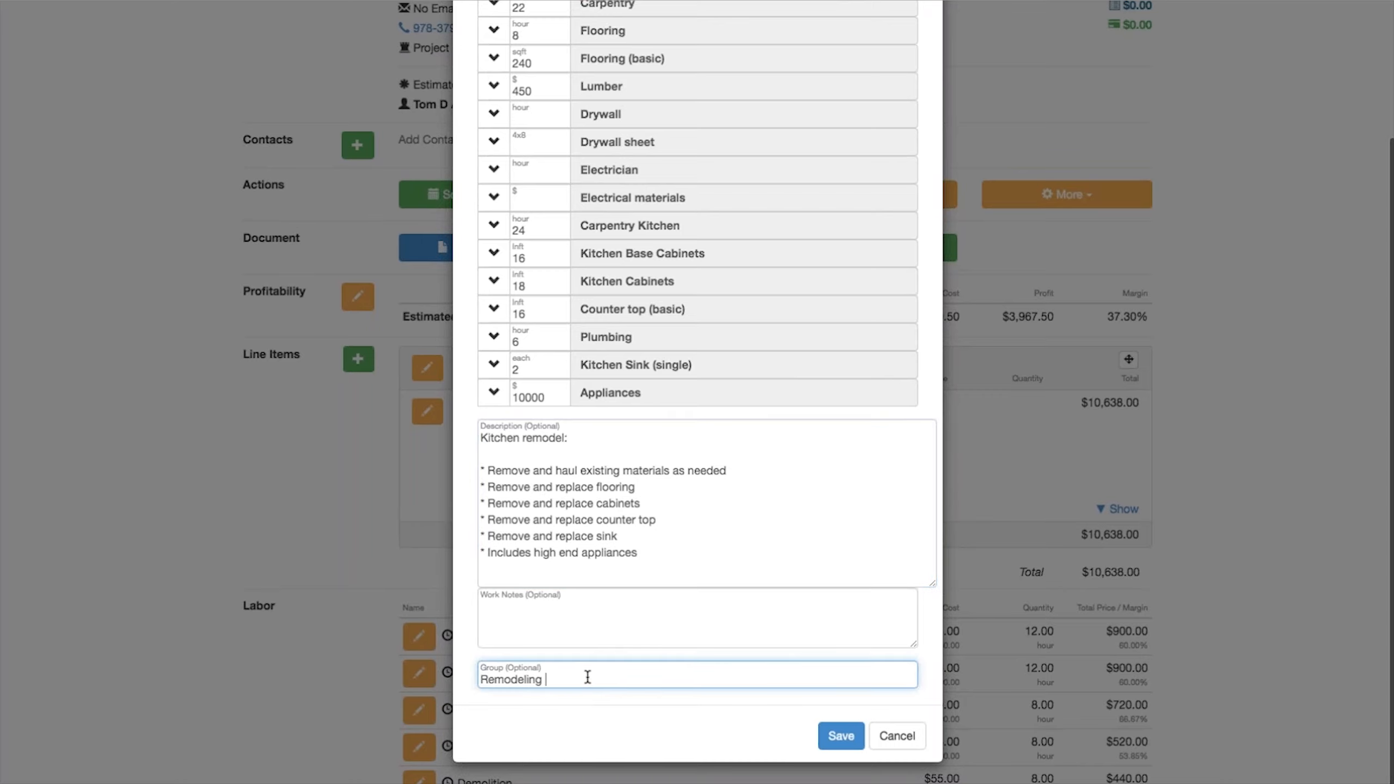
pyautogui.write('Kitchen')
pyautogui.click(839, 734)
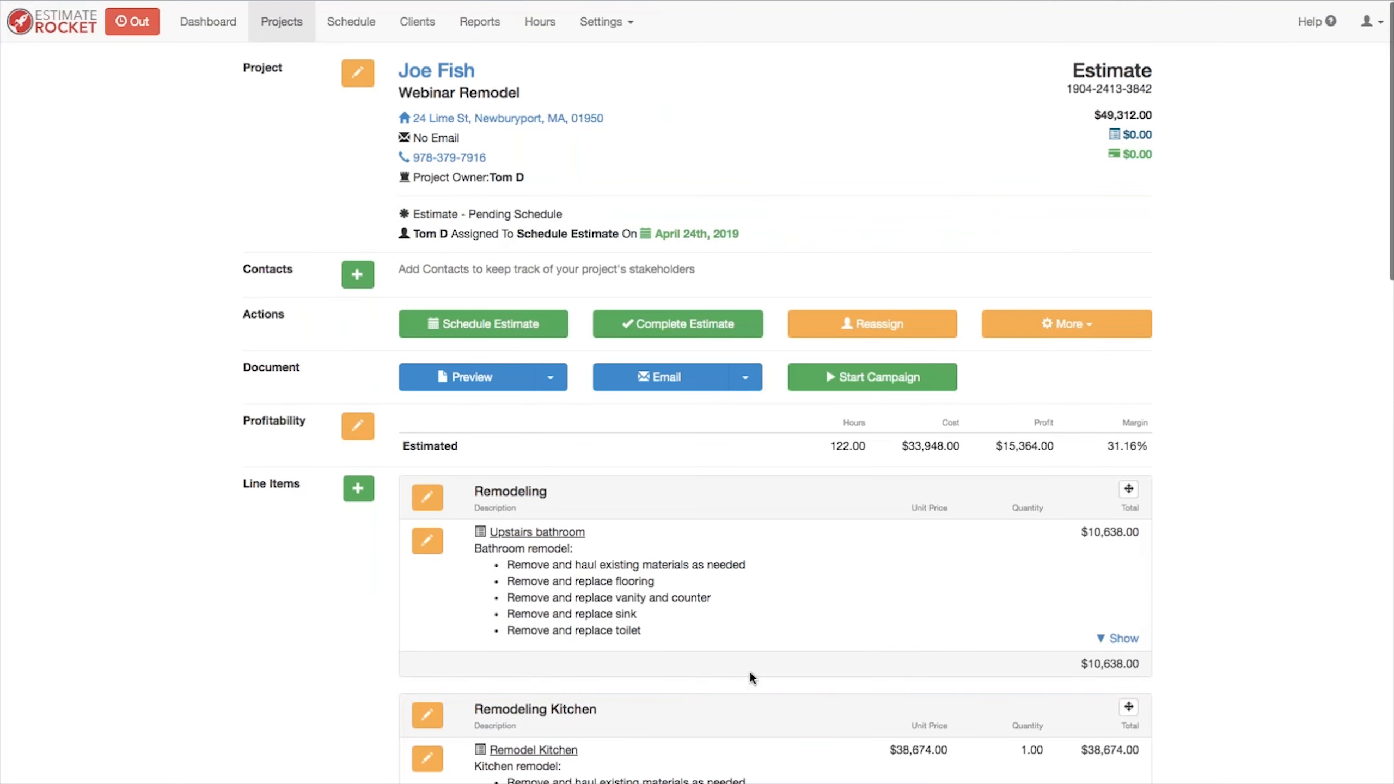
# Step: Edit the Remodel Kitchen item to turn off Output single line item and save it
pyautogui.scroll(-5, 749, 669)
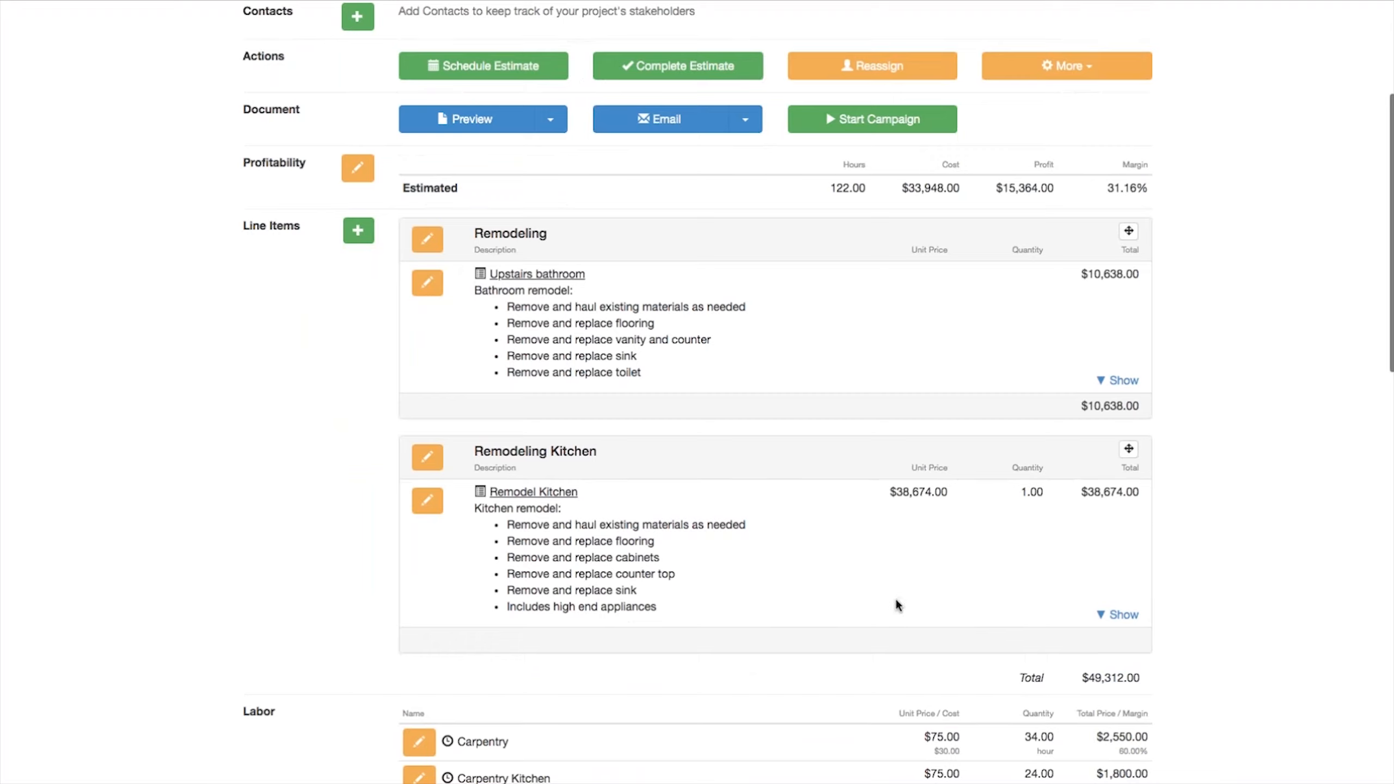
pyautogui.click(425, 502)
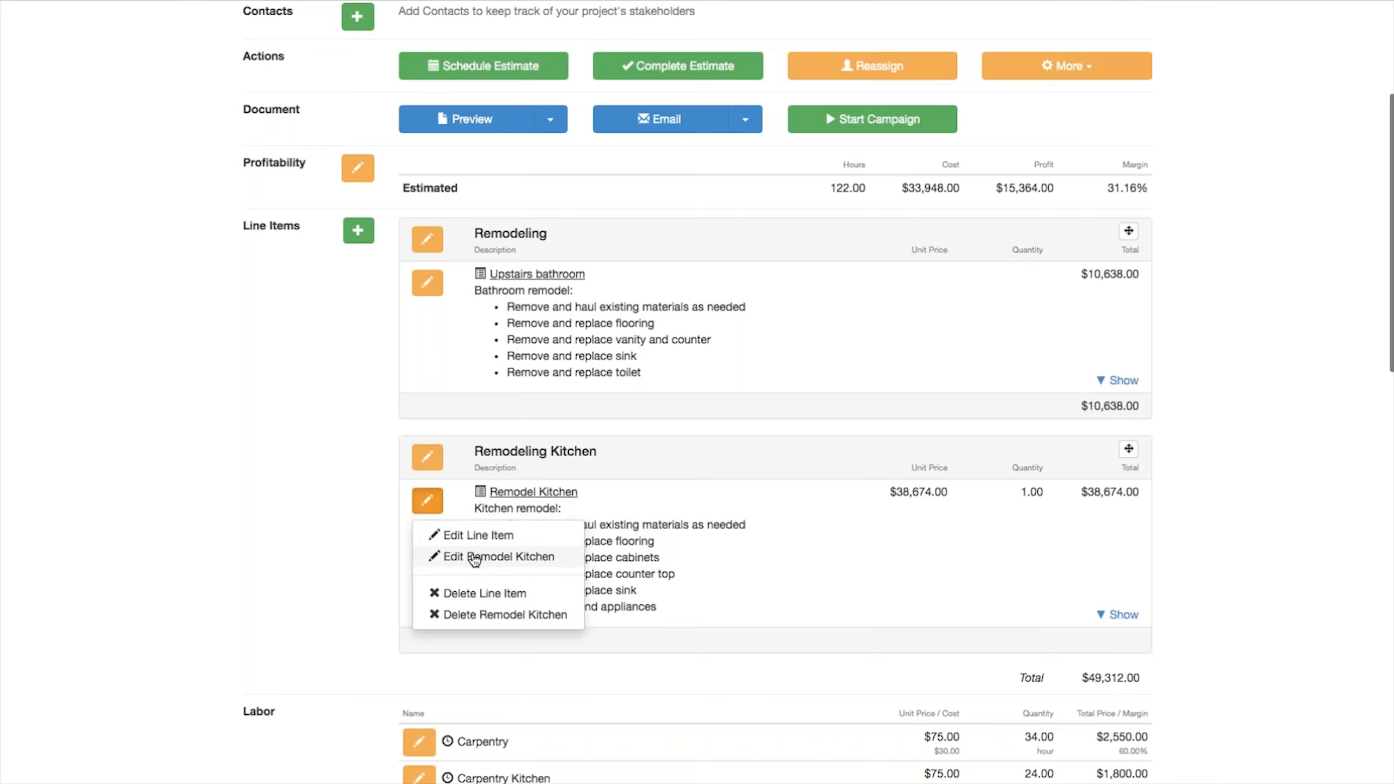
pyautogui.click(475, 557)
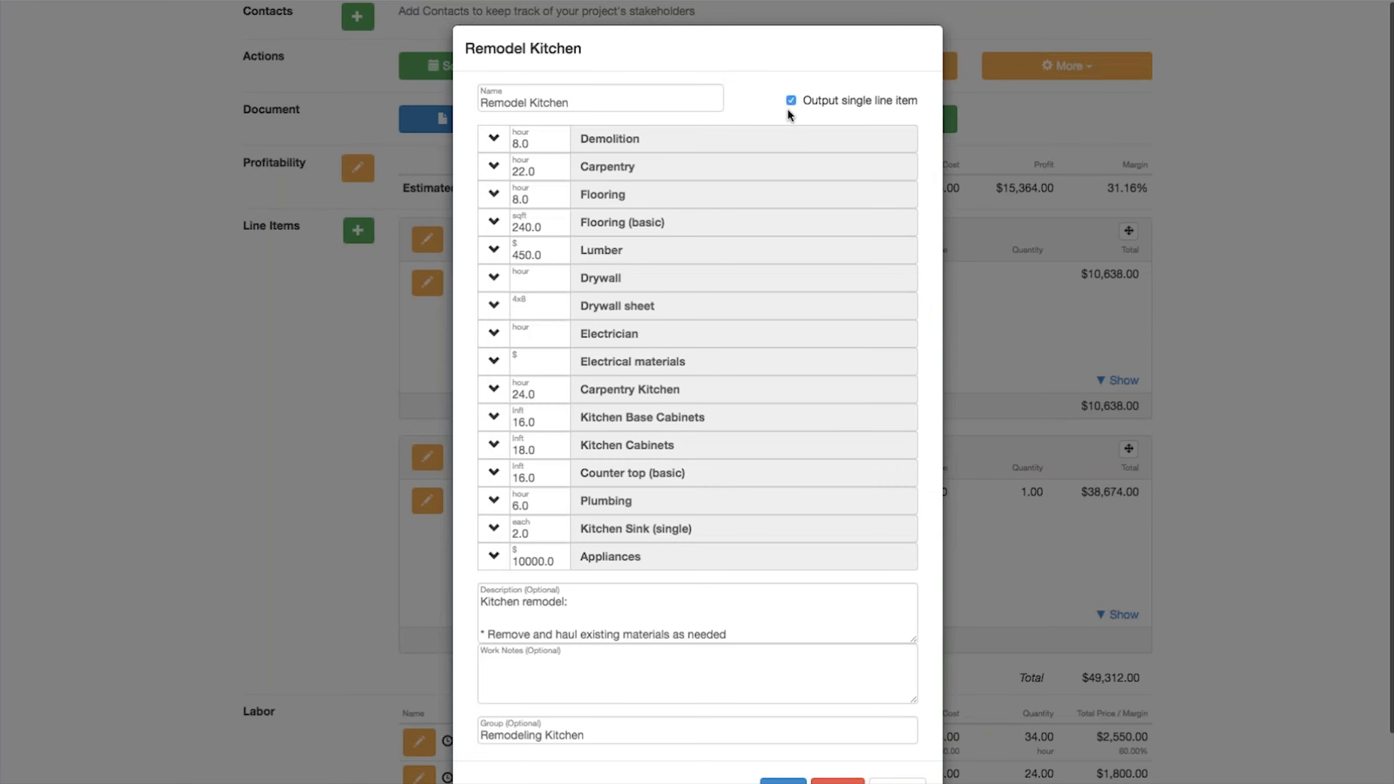
pyautogui.click(791, 101)
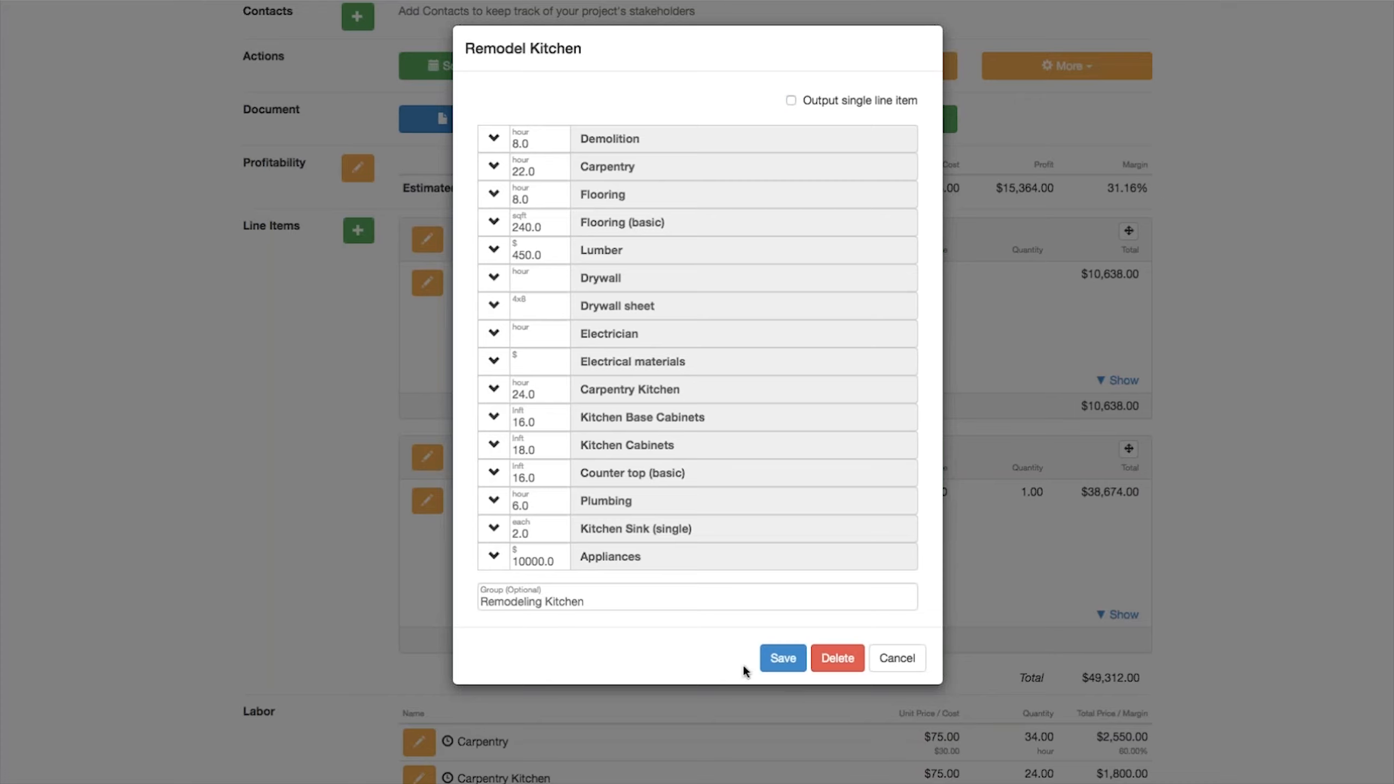
pyautogui.click(783, 658)
# Step: Edit the Remodeling Kitchen group to hide line item unit prices, quantities and totals, show the group total, and save
pyautogui.scroll(-1, 734, 654)
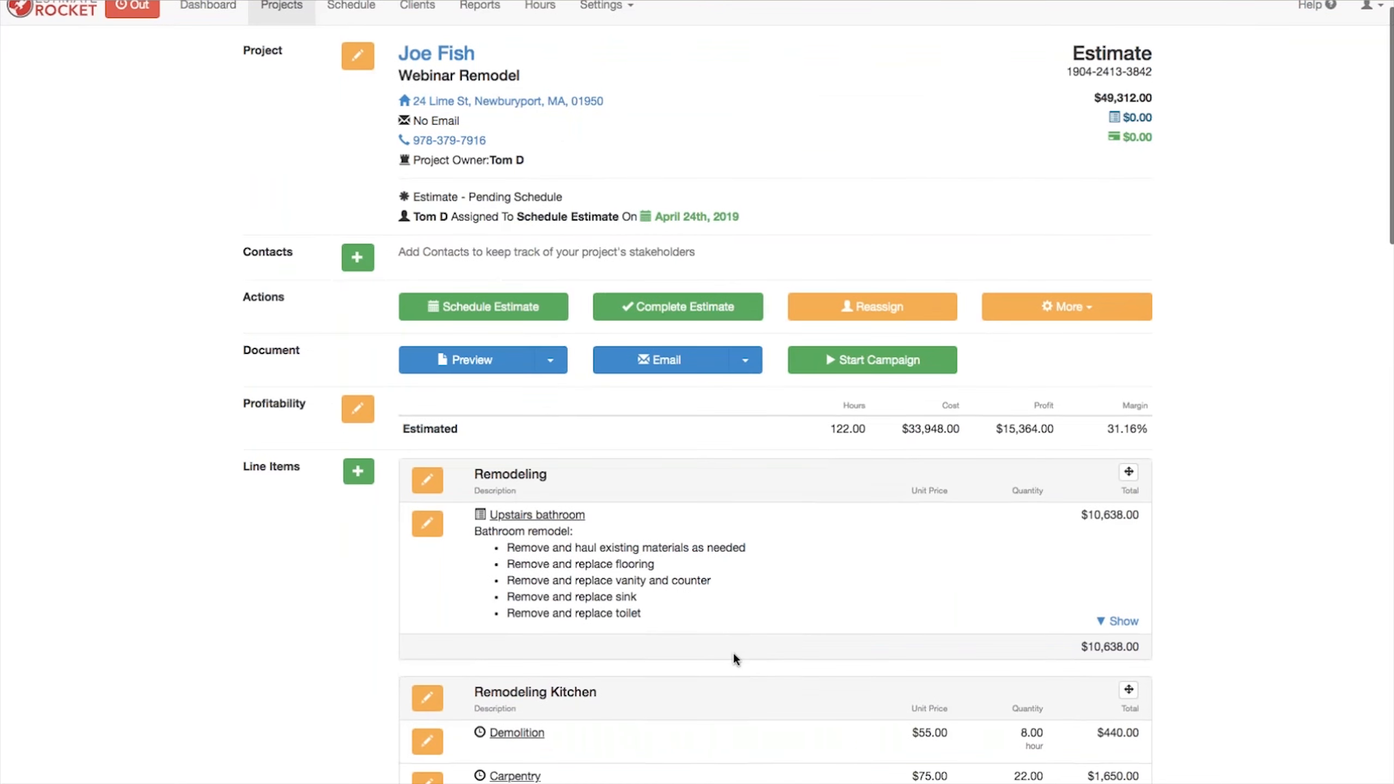
pyautogui.scroll(-10, 735, 658)
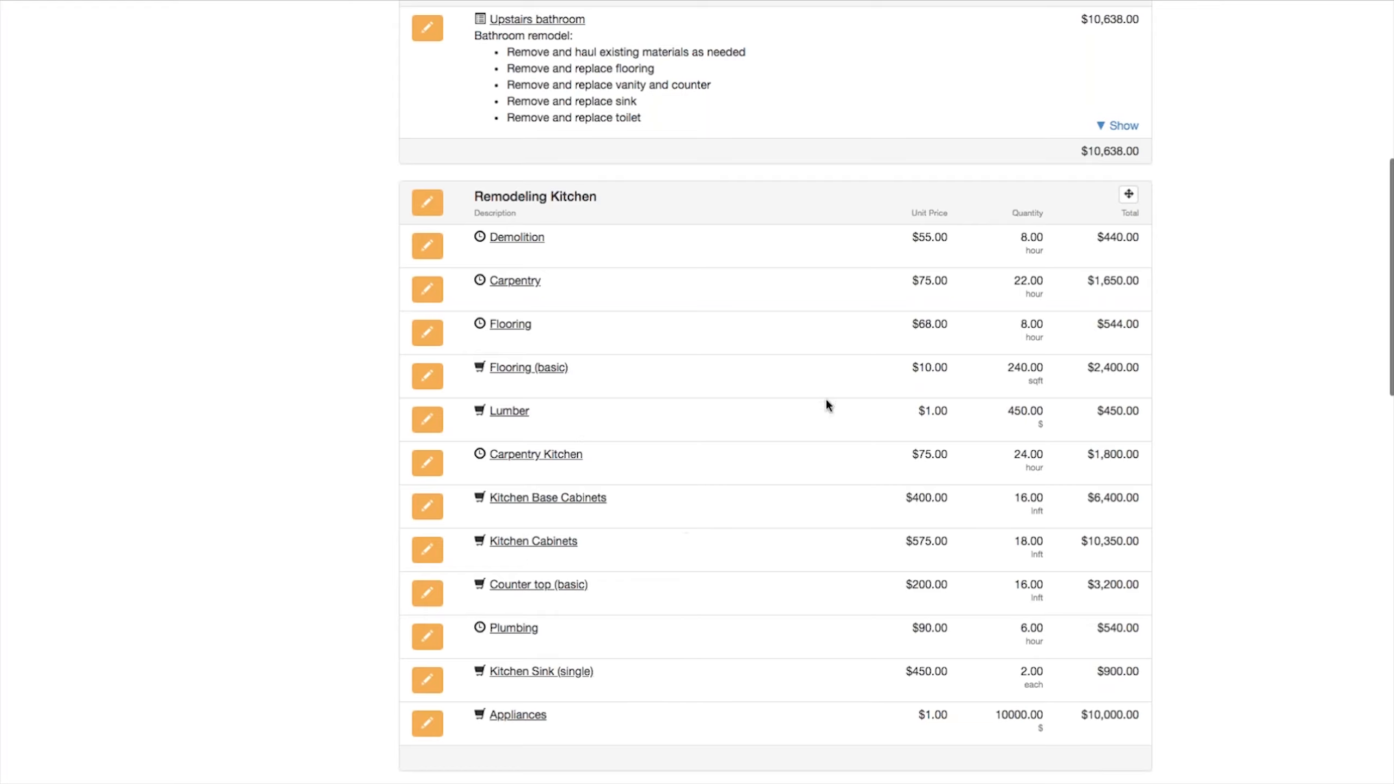
pyautogui.scroll(-5, 803, 401)
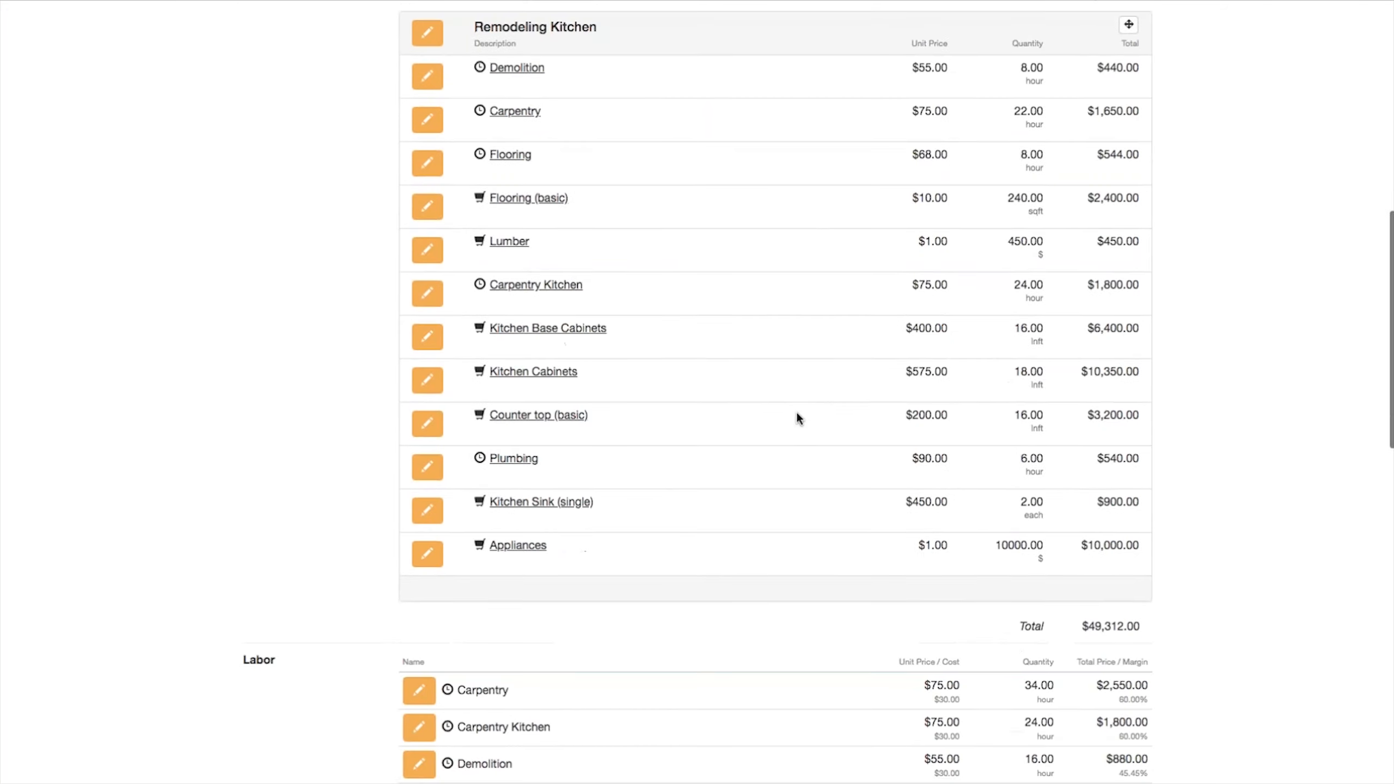
pyautogui.scroll(3, 796, 410)
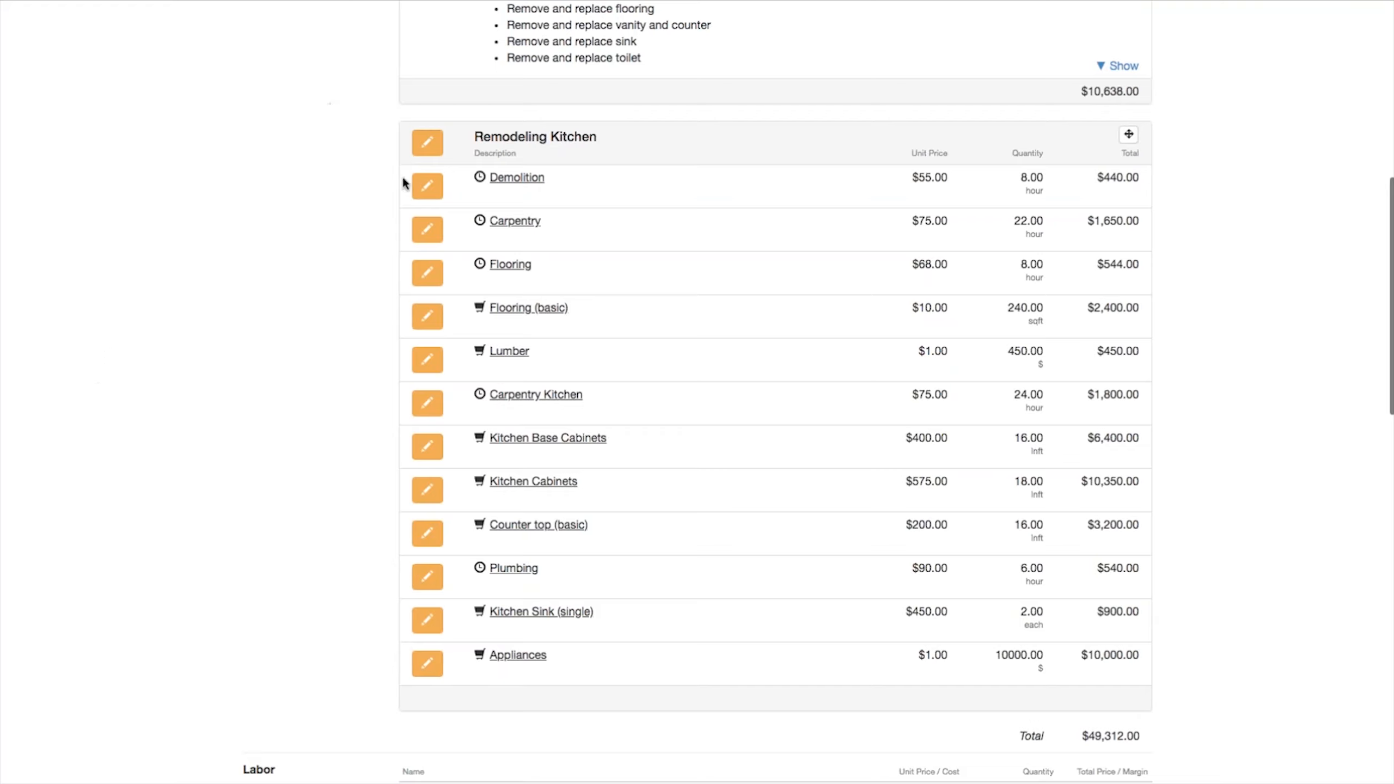
pyautogui.click(427, 142)
pyautogui.click(447, 177)
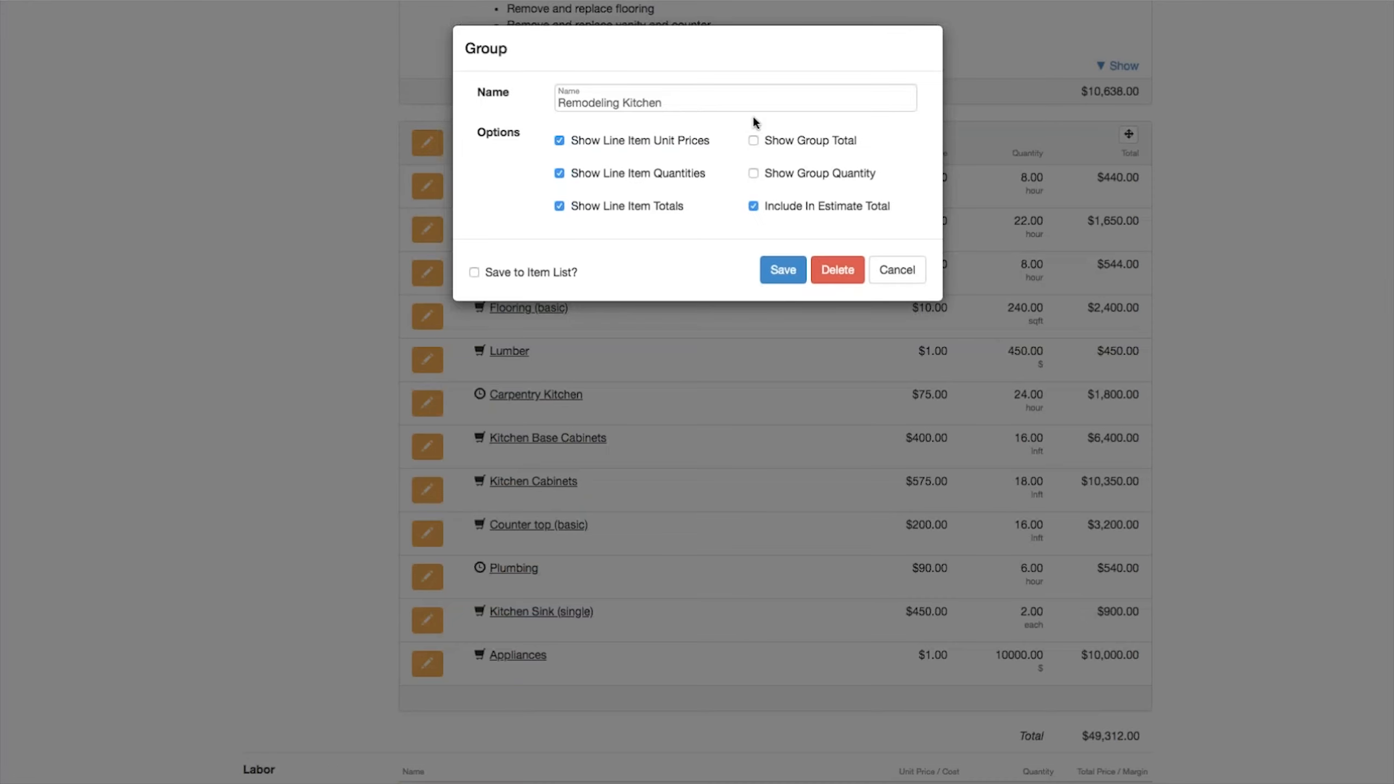
pyautogui.click(560, 142)
pyautogui.click(560, 175)
pyautogui.click(559, 207)
pyautogui.click(753, 141)
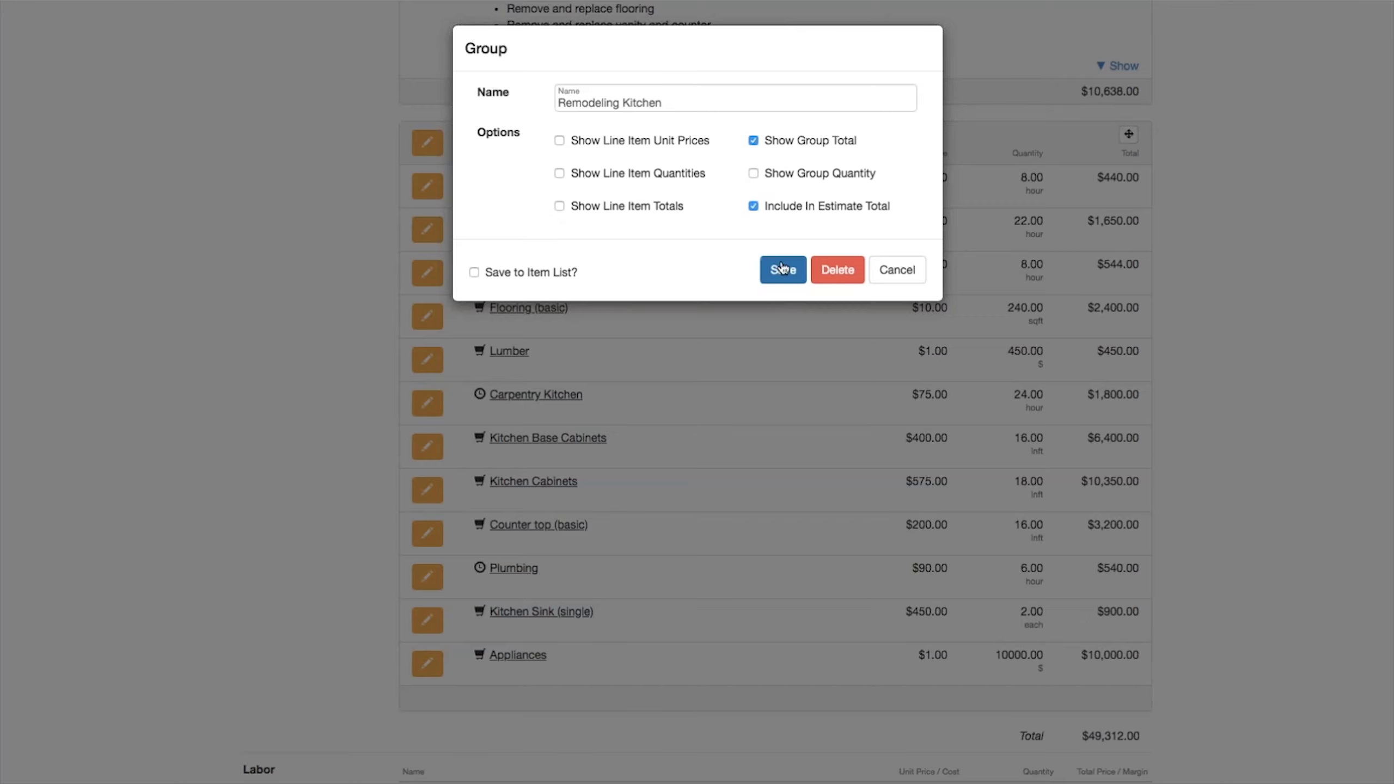
pyautogui.click(783, 270)
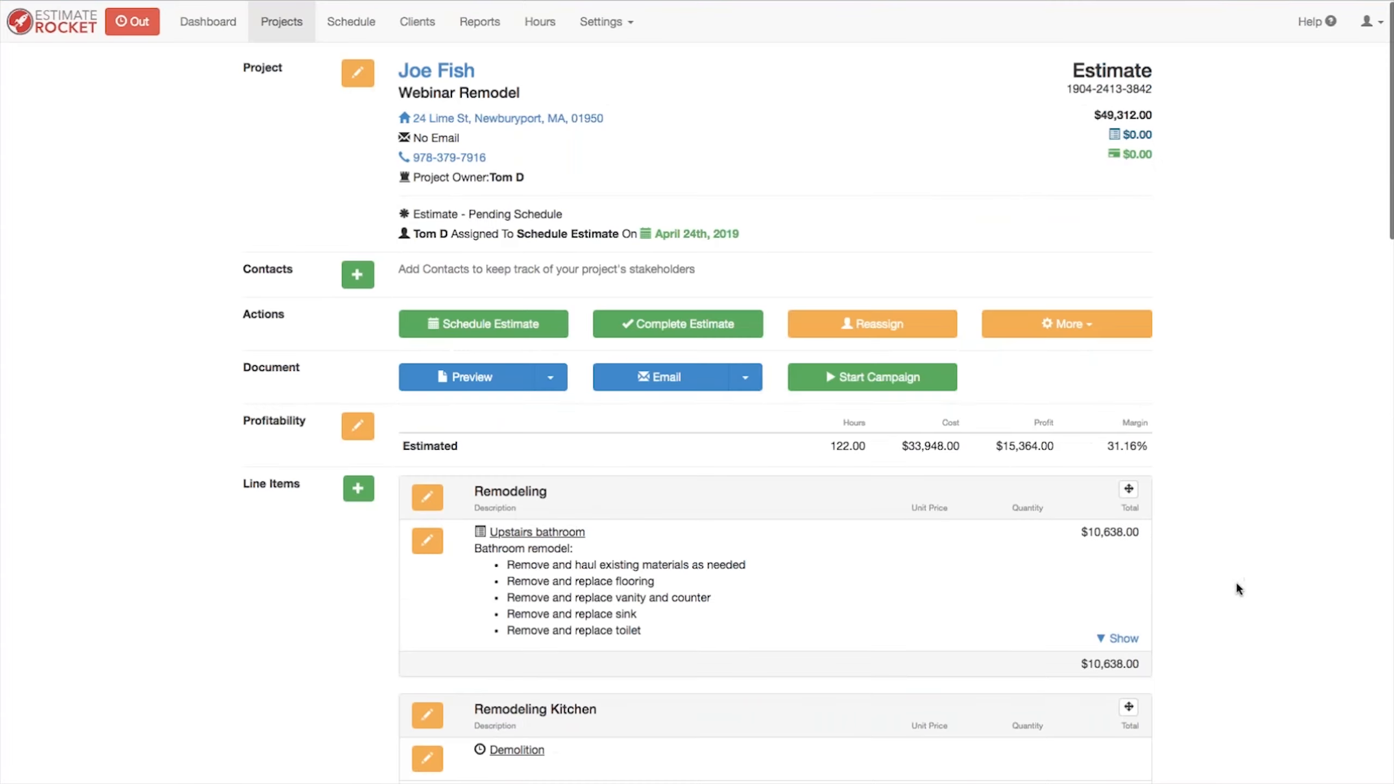
pyautogui.scroll(-10, 1234, 581)
pyautogui.scroll(1, 1233, 584)
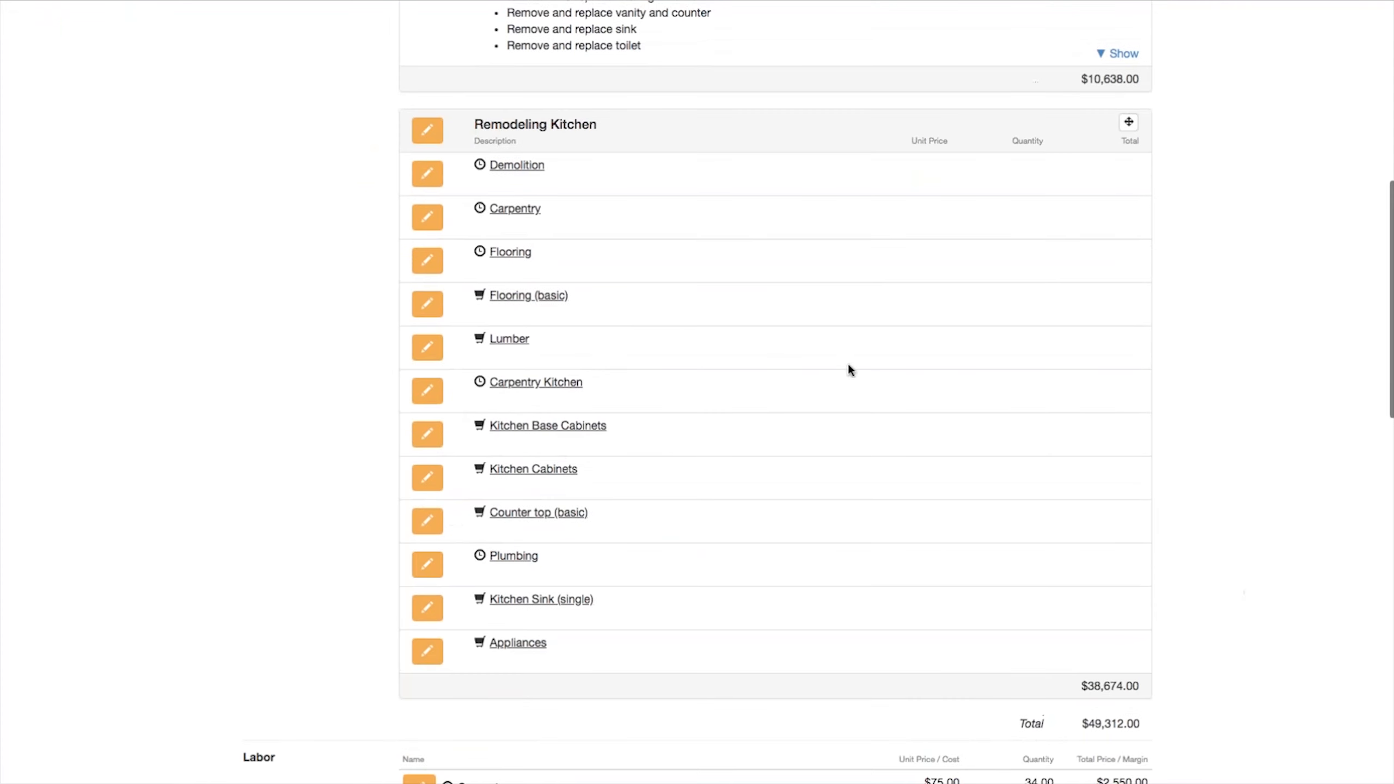